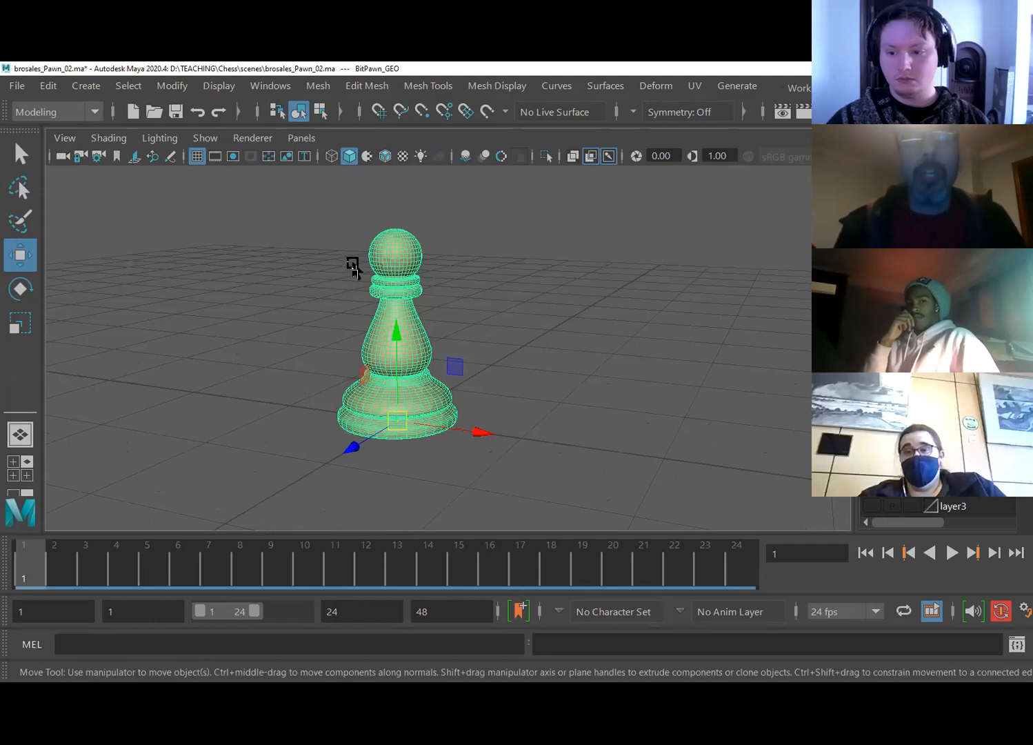
- Open the attributes of the PiecesLght_MTRL Blinn material assigned to the pawn
{"action": "right_click_drag", "start_coordinate": [388, 264], "coordinate": [378, 618]}
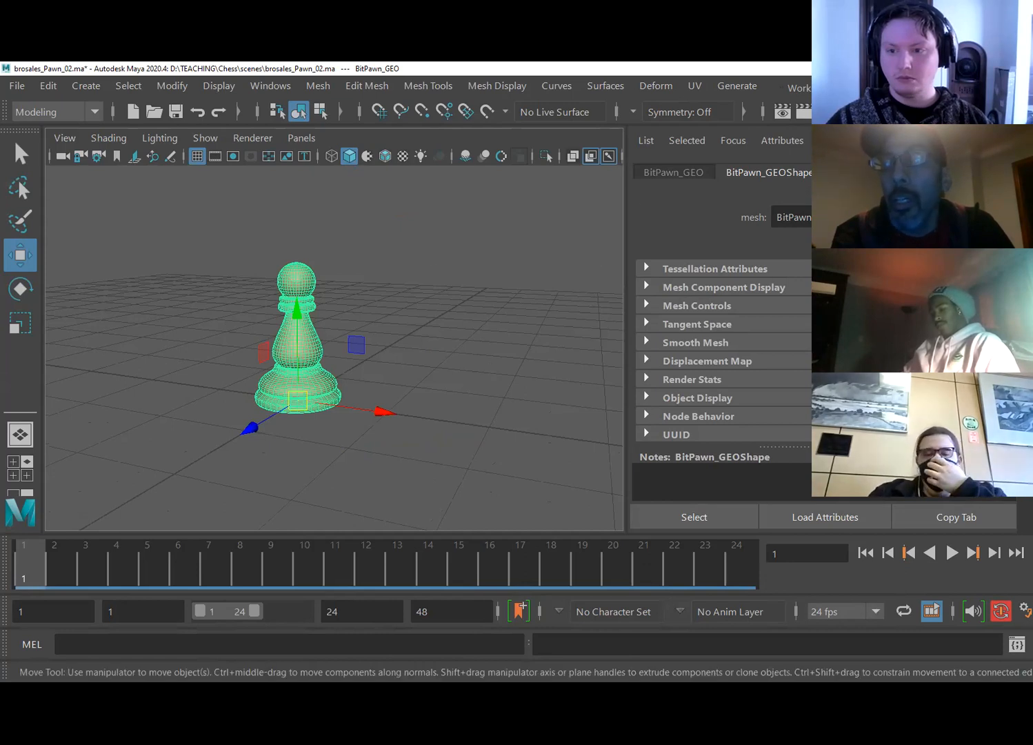
{"action": "left_click", "coordinate": [1009, 173]}
{"action": "left_click", "coordinate": [1009, 172]}
{"action": "left_click", "coordinate": [1009, 172]}
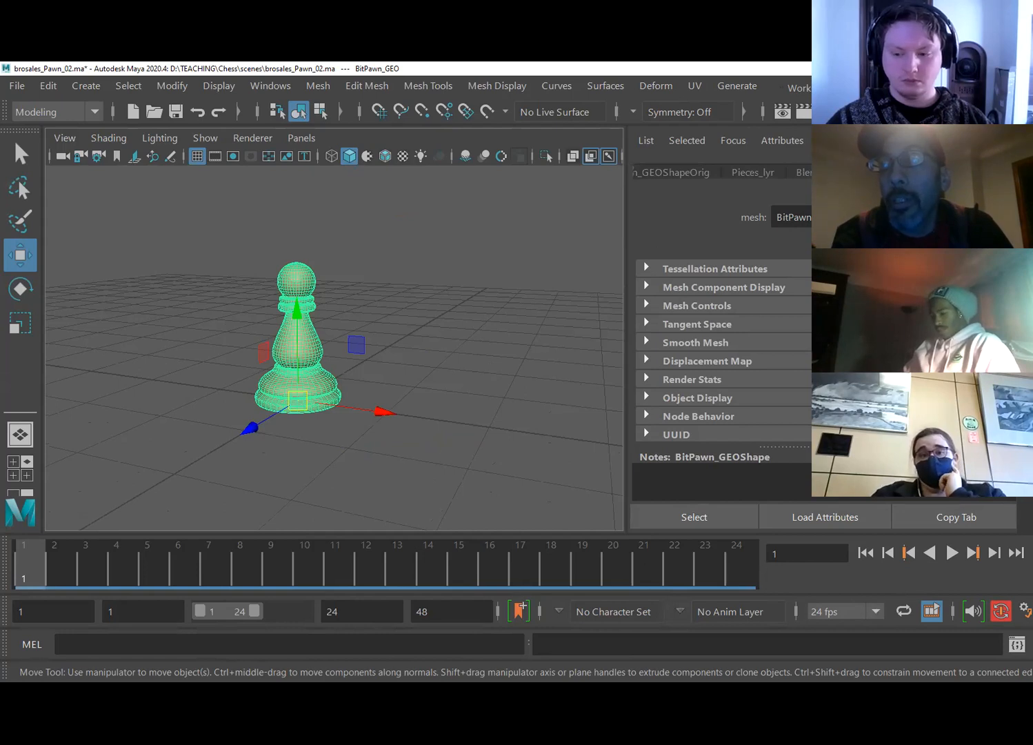
{"action": "left_click", "coordinate": [938, 173]}
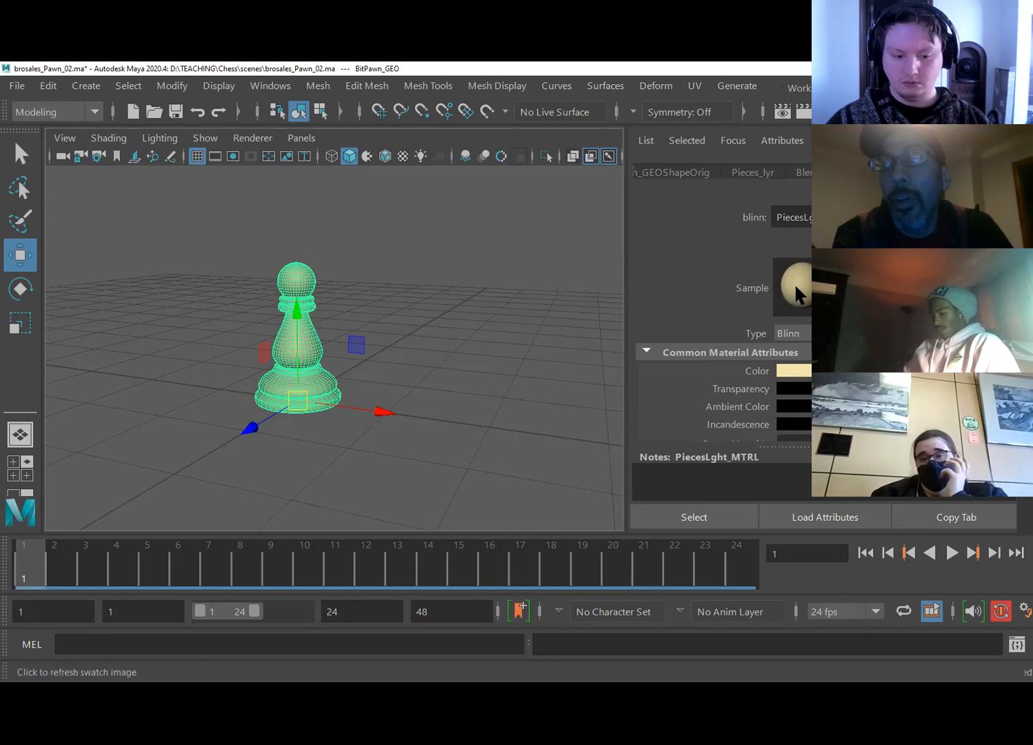
{"action": "left_click", "coordinate": [845, 333]}
{"action": "left_click", "coordinate": [845, 333]}
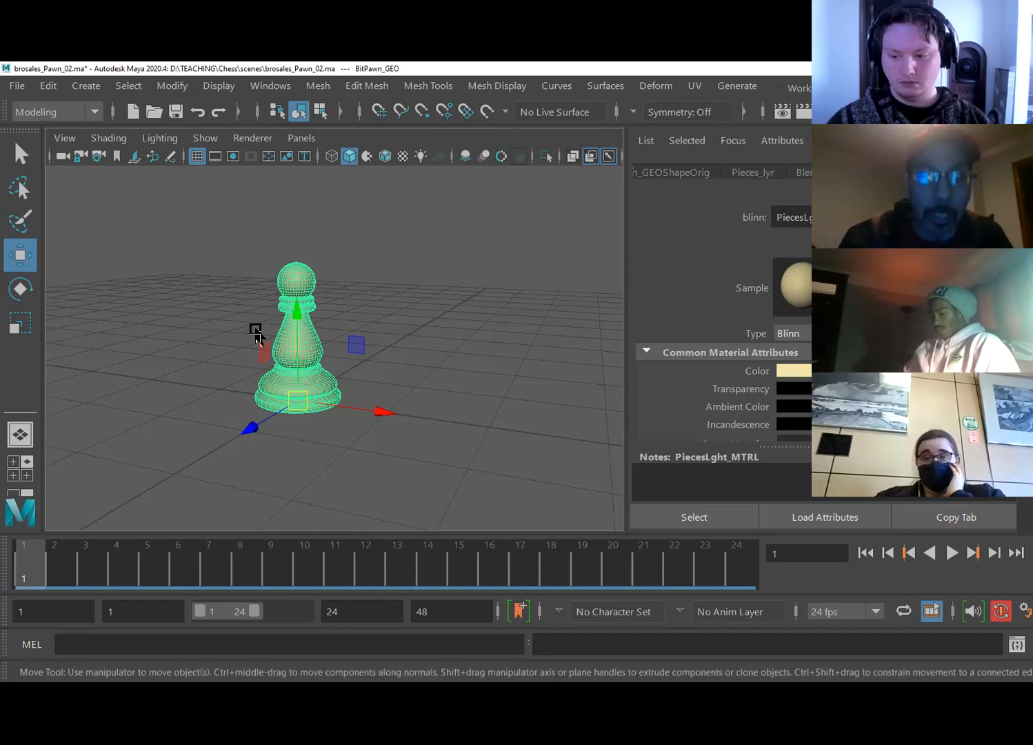
- Examine the pawn's shaded surface up close without its selection wireframe, and reselect the pawn
{"action": "scroll", "coordinate": [448, 383], "scroll_direction": "up", "scroll_amount": 6}
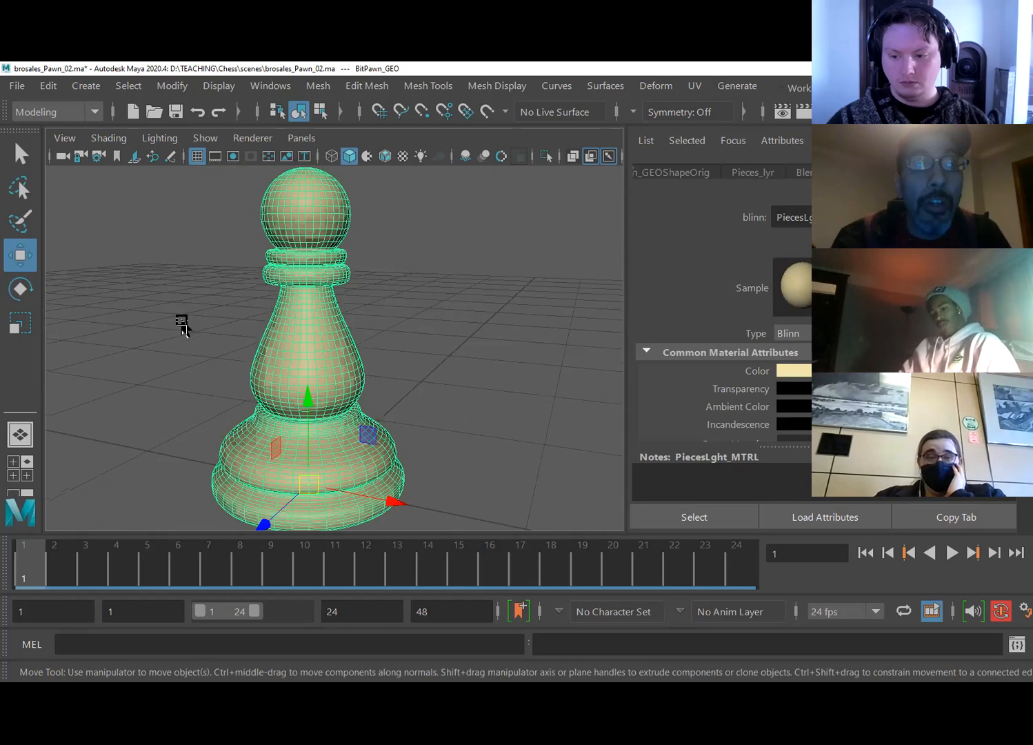
{"action": "left_click", "coordinate": [182, 326]}
{"action": "scroll", "coordinate": [293, 390], "scroll_direction": "up", "scroll_amount": 4}
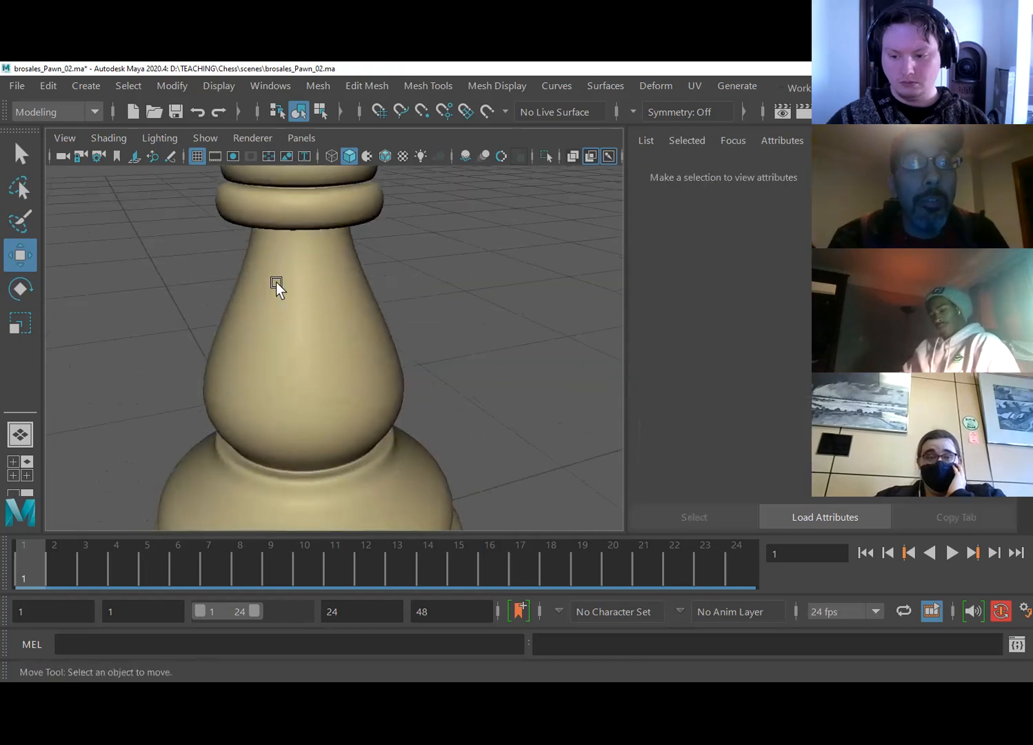
{"action": "left_click_drag", "start_coordinate": [275, 282], "coordinate": [380, 343], "text": "alt"}
{"action": "left_click", "coordinate": [273, 481]}
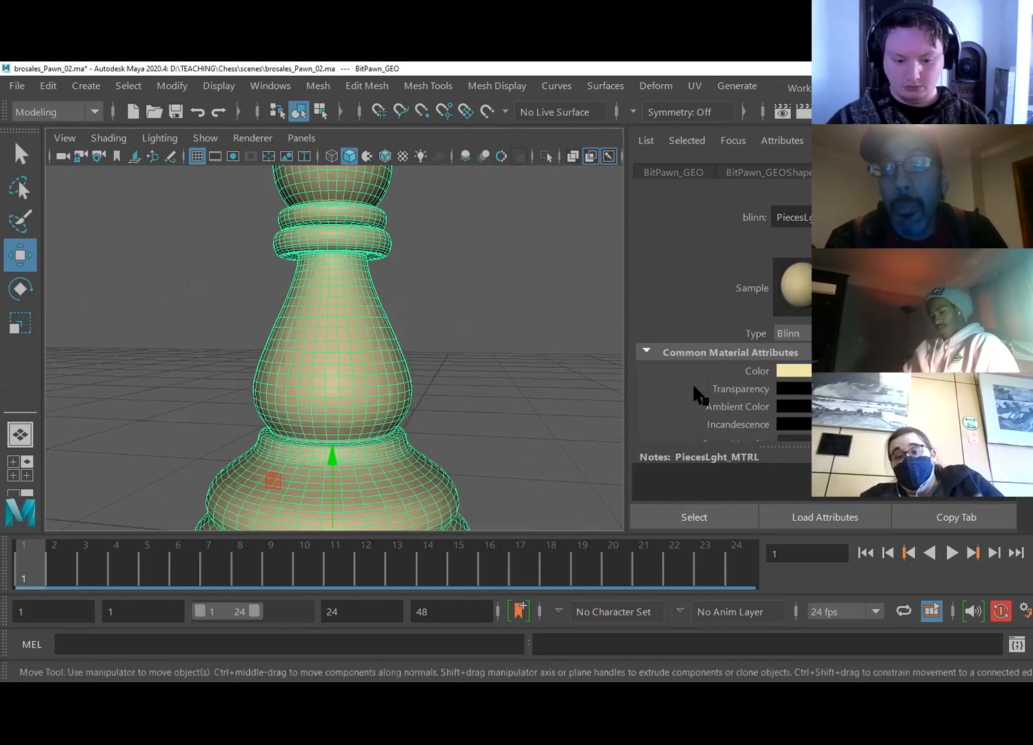
- Try preset colors from red through magenta on the PiecesLght_MTRL material and restore its original cream color
{"action": "left_click", "coordinate": [793, 371]}
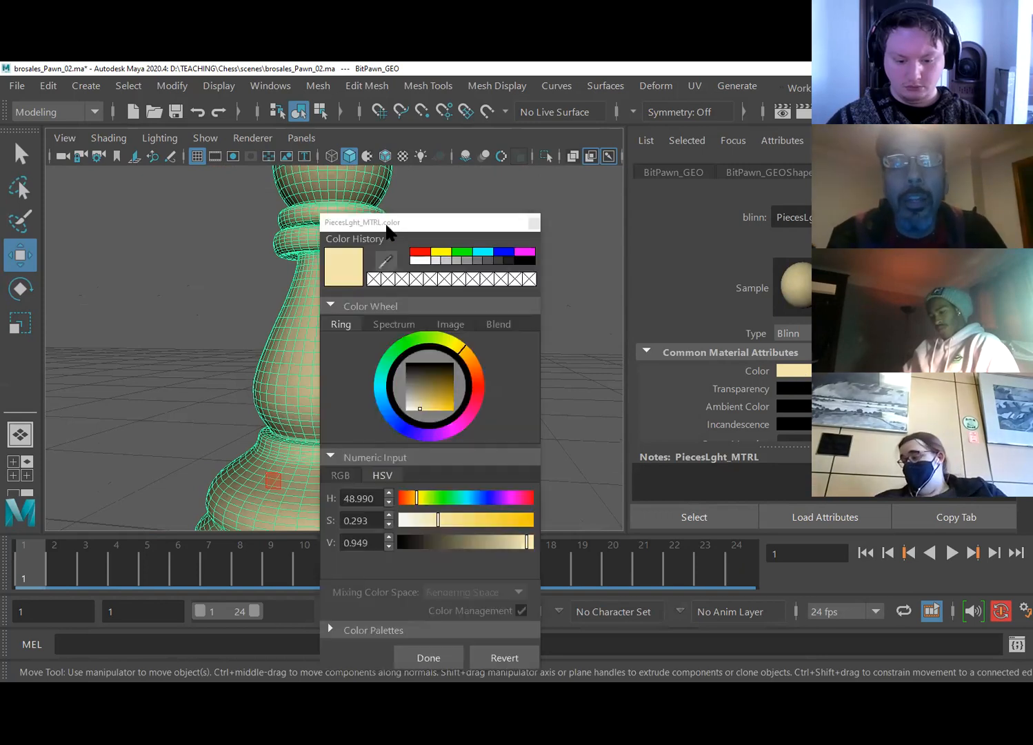
{"action": "left_click_drag", "start_coordinate": [412, 229], "coordinate": [629, 187]}
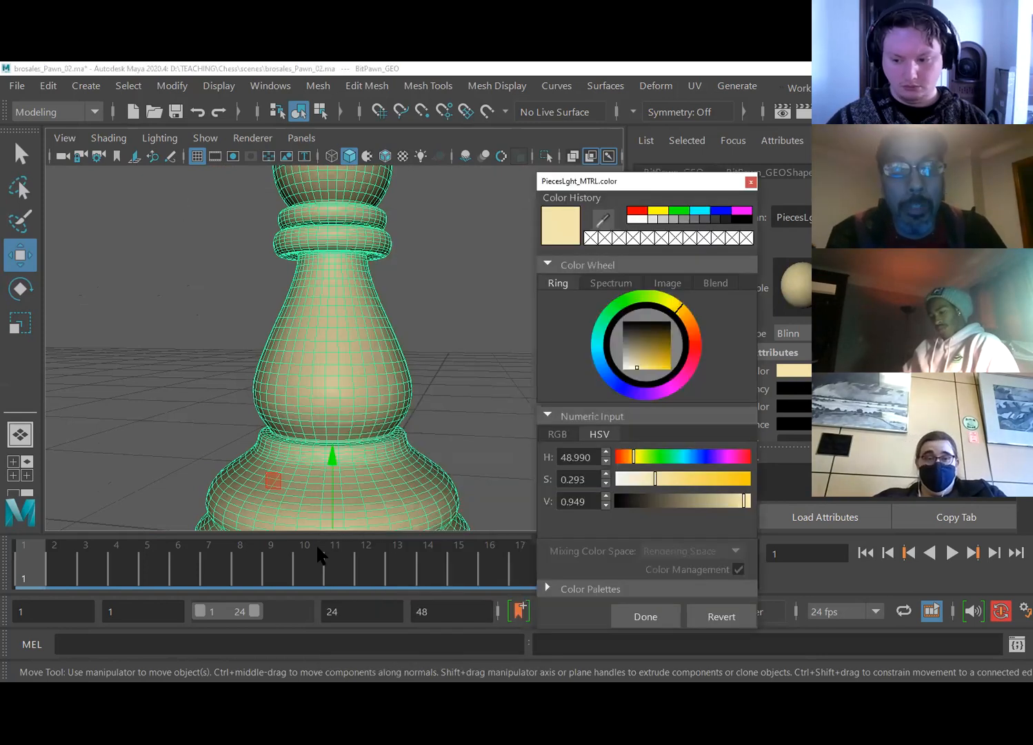
{"action": "left_click", "coordinate": [637, 211]}
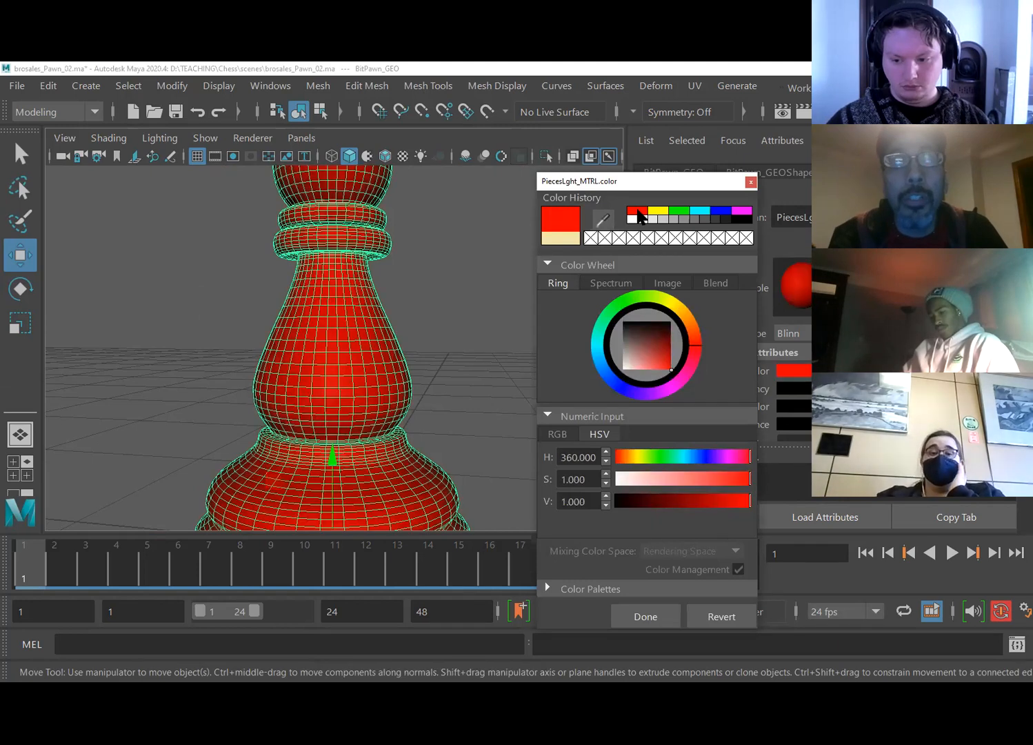
{"action": "left_click", "coordinate": [660, 210]}
{"action": "left_click", "coordinate": [679, 211]}
{"action": "left_click", "coordinate": [700, 211]}
{"action": "left_click", "coordinate": [721, 210]}
{"action": "left_click", "coordinate": [741, 210]}
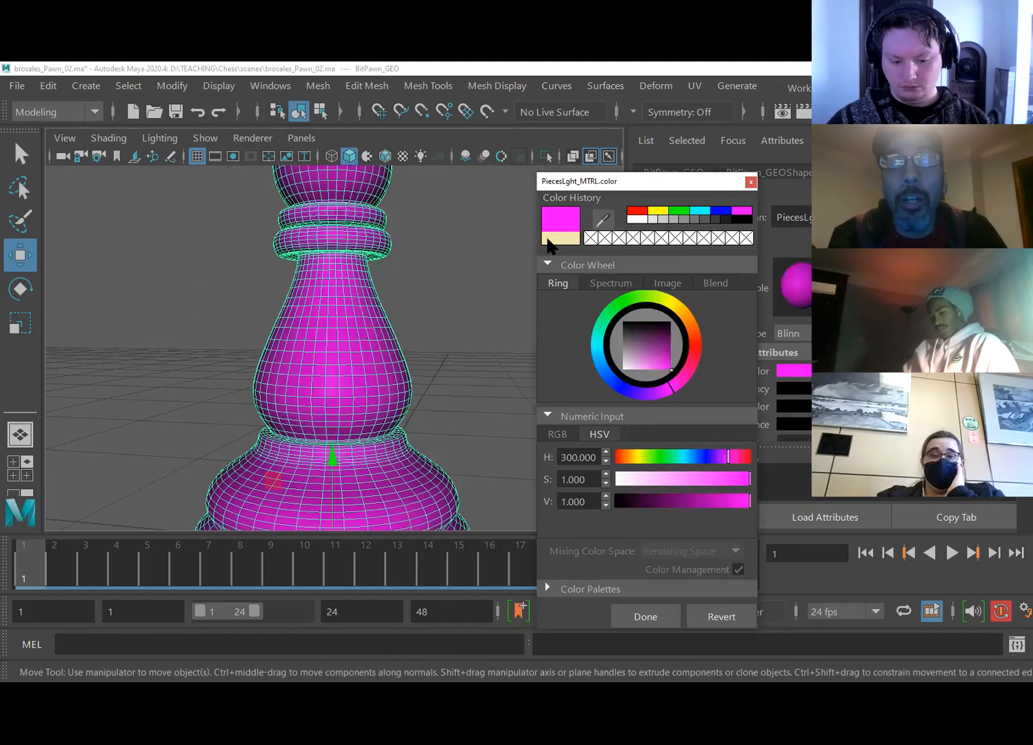
{"action": "left_click", "coordinate": [560, 238]}
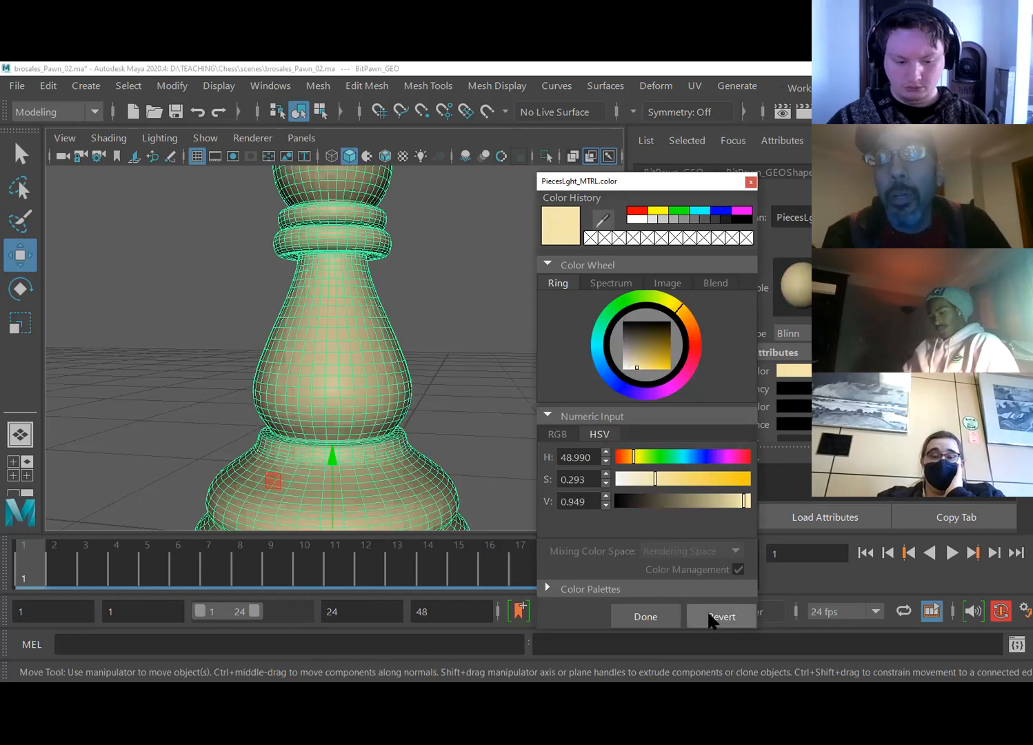
{"action": "left_click", "coordinate": [751, 183]}
- Select all faces of the pawn's spherical head in the front view
{"action": "left_click", "coordinate": [252, 311]}
{"action": "right_click_drag", "start_coordinate": [330, 304], "coordinate": [211, 290], "text": "alt"}
{"action": "left_click_drag", "start_coordinate": [211, 293], "coordinate": [286, 286], "text": "alt"}
{"action": "left_click", "coordinate": [301, 252]}
{"action": "key", "text": "space"}
{"action": "right_click_drag", "start_coordinate": [442, 365], "coordinate": [367, 414], "text": "alt"}
{"action": "middle_click_drag", "start_coordinate": [387, 346], "coordinate": [356, 376], "text": "alt"}
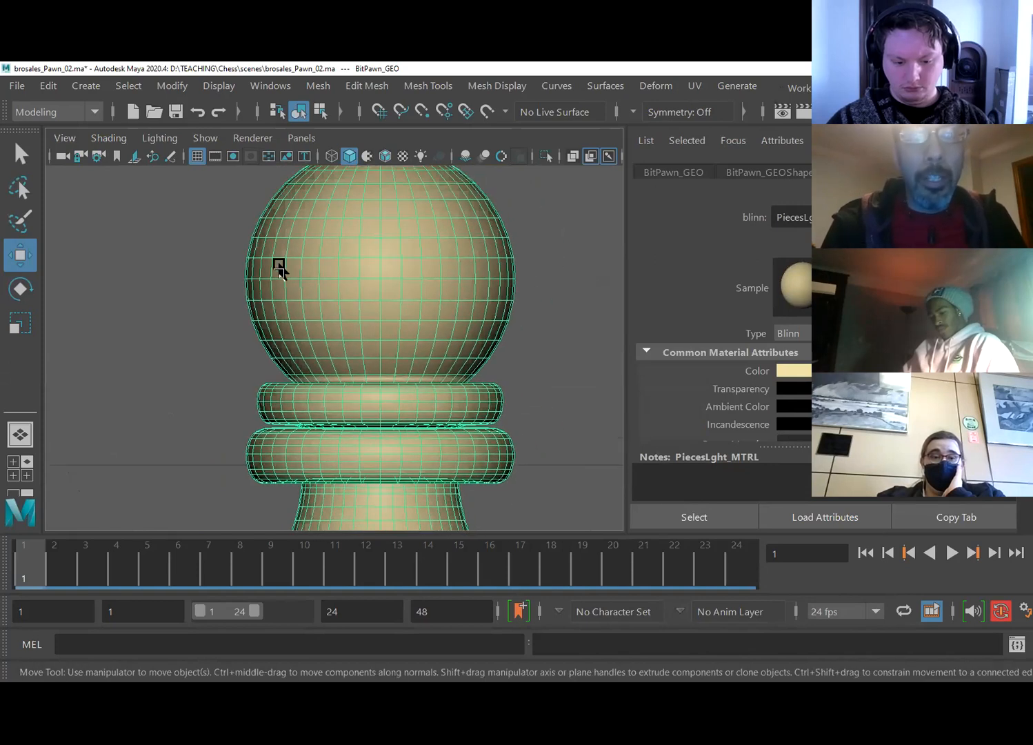
{"action": "middle_click_drag", "start_coordinate": [424, 306], "coordinate": [405, 354], "text": "alt"}
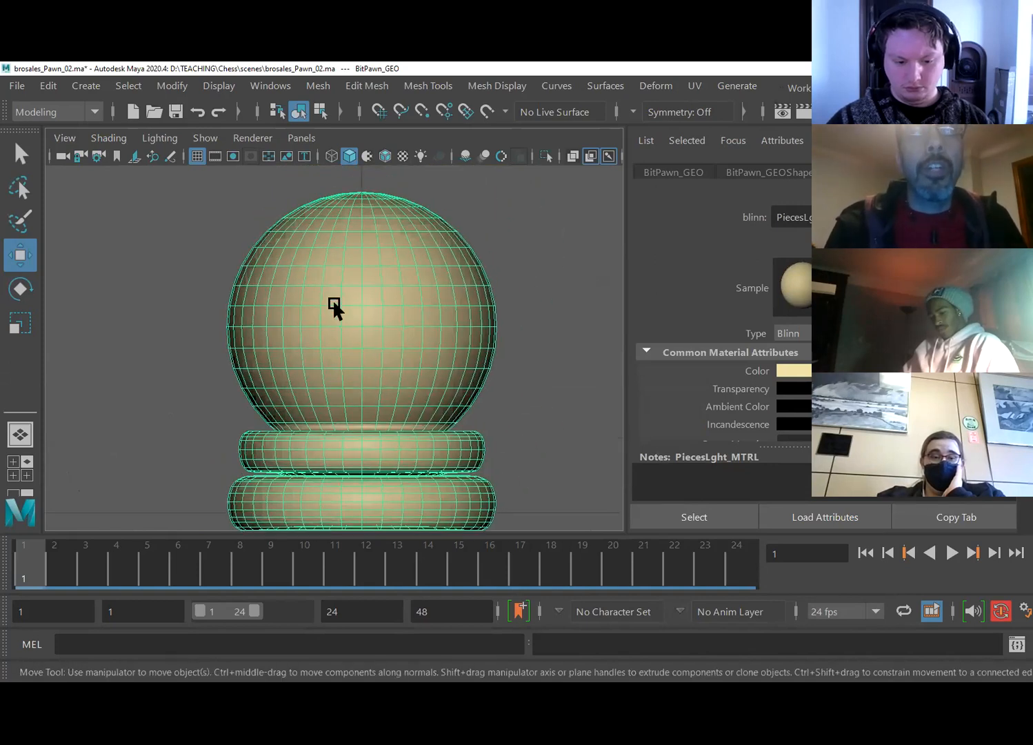
{"action": "scroll", "coordinate": [338, 306], "scroll_direction": "down", "scroll_amount": 5}
{"action": "scroll", "coordinate": [361, 314], "scroll_direction": "up", "scroll_amount": 4}
{"action": "right_click_drag", "start_coordinate": [358, 317], "coordinate": [340, 231]}
{"action": "left_click_drag", "start_coordinate": [164, 180], "coordinate": [503, 402]}
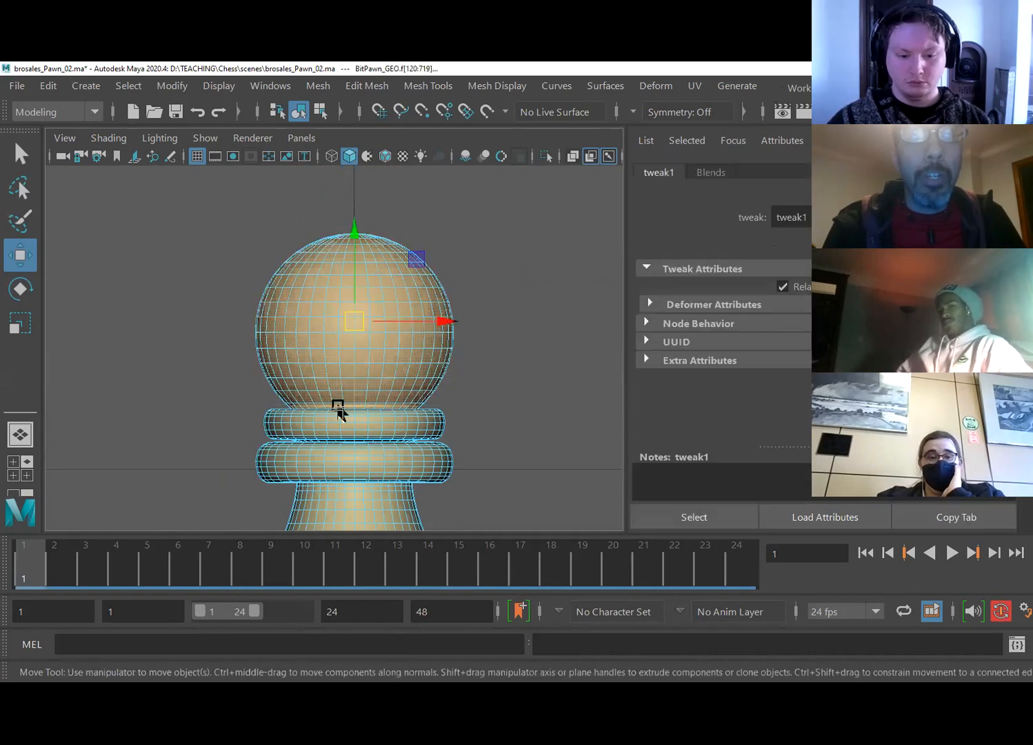
- Check the head's face selection in wireframe from several angles in the perspective view
{"action": "key", "text": "space"}
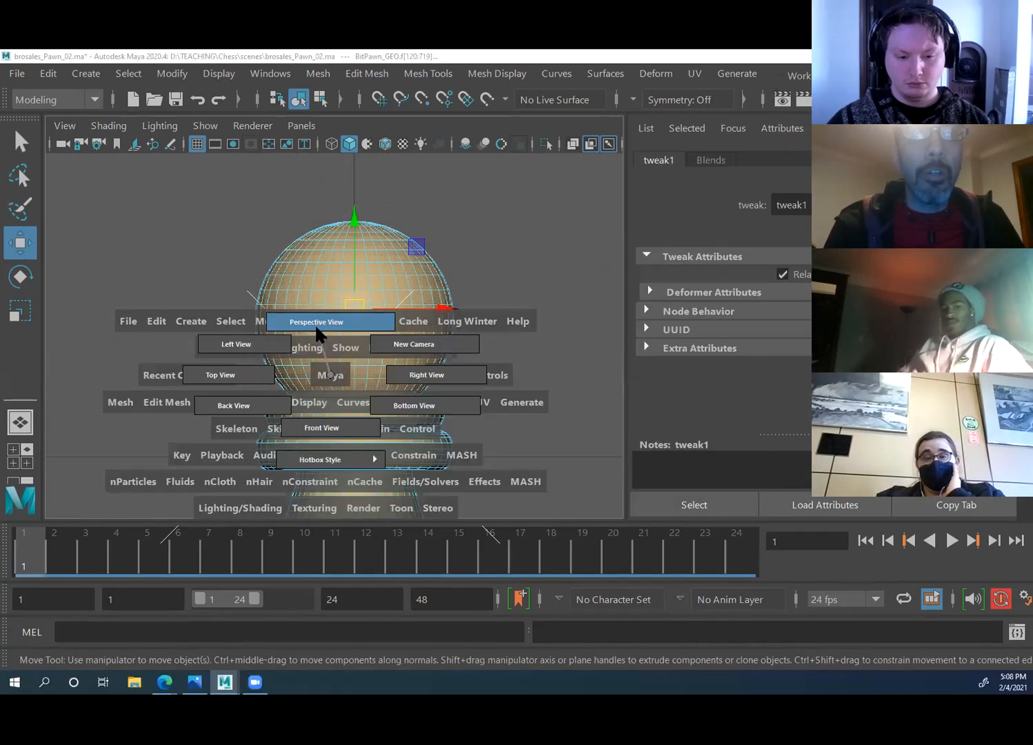
{"action": "left_click", "coordinate": [315, 323]}
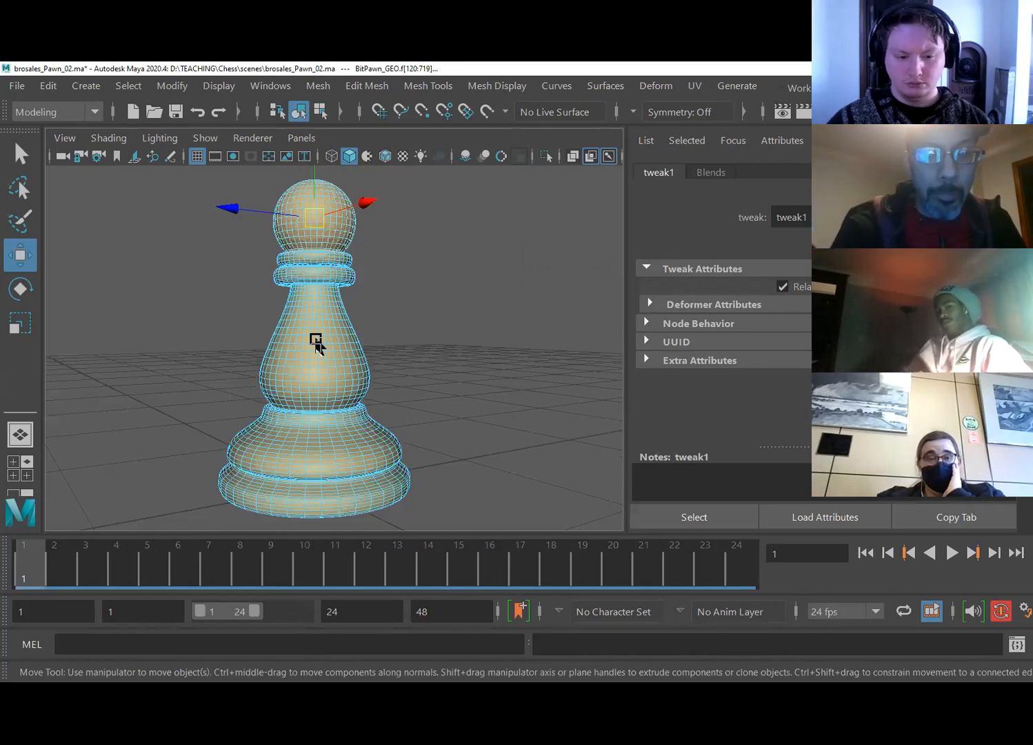
{"action": "key", "text": "4"}
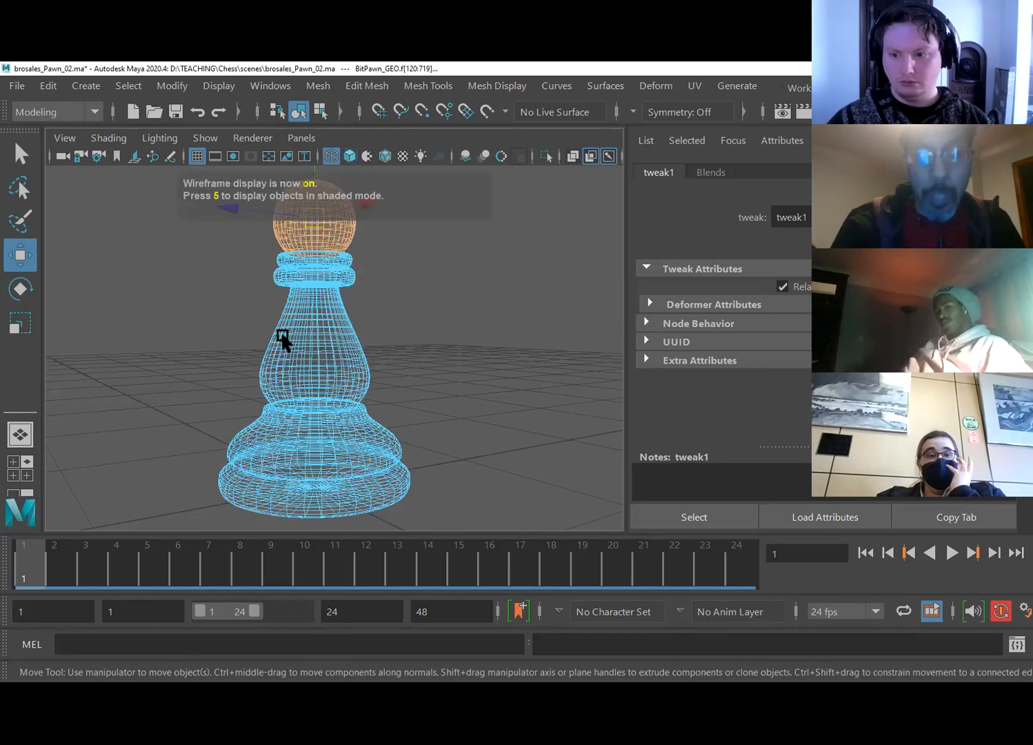
{"action": "mouse_move", "coordinate": [303, 372]}
{"action": "left_mouse_down", "text": "alt"}
{"action": "mouse_move", "coordinate": [267, 400]}
{"action": "mouse_move", "coordinate": [289, 390]}
{"action": "left_mouse_up", "text": "alt"}
{"action": "middle_click_drag", "start_coordinate": [288, 389], "coordinate": [312, 438], "text": "alt"}
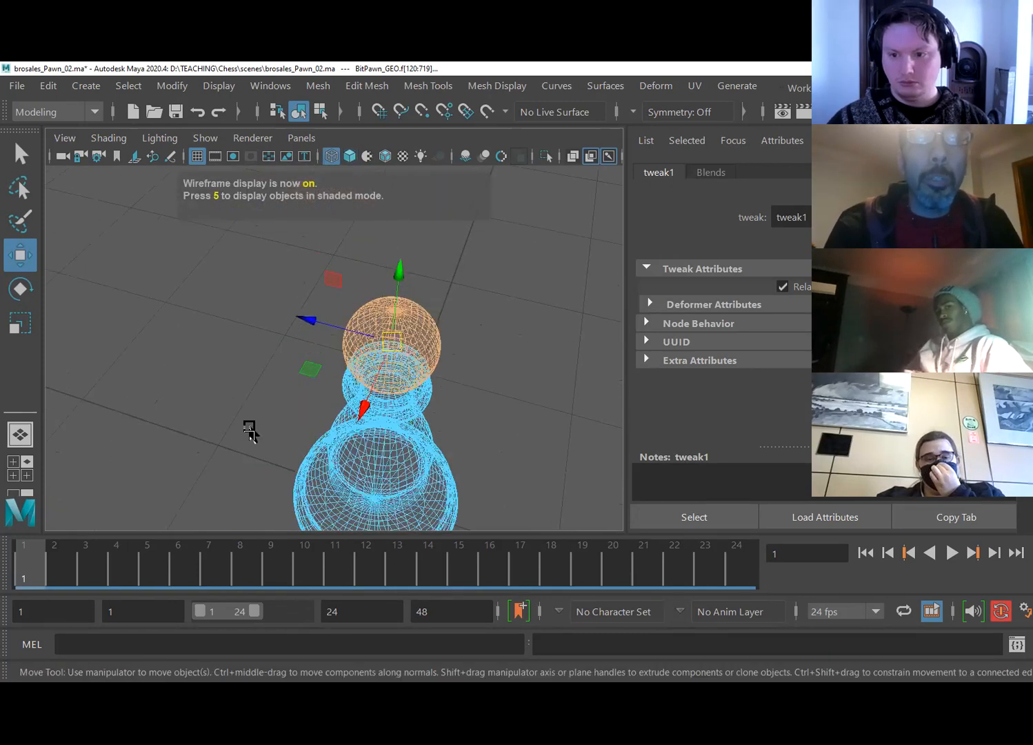
{"action": "left_click_drag", "start_coordinate": [247, 427], "coordinate": [171, 398], "text": "alt"}
{"action": "right_click_drag", "start_coordinate": [171, 398], "coordinate": [365, 410], "text": "alt"}
{"action": "left_click_drag", "start_coordinate": [365, 411], "coordinate": [611, 351], "text": "alt"}
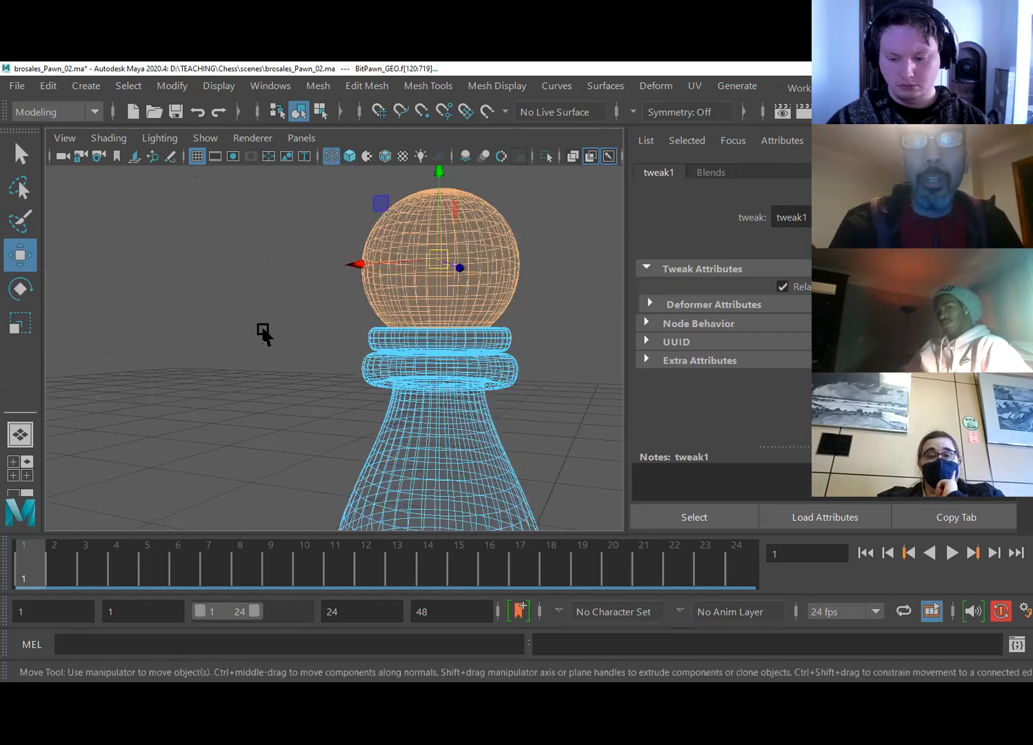
- Return to the front view and display the whole pawn shaded with texture maps
{"action": "key", "text": "space"}
{"action": "left_click_drag", "start_coordinate": [249, 361], "coordinate": [347, 361]}
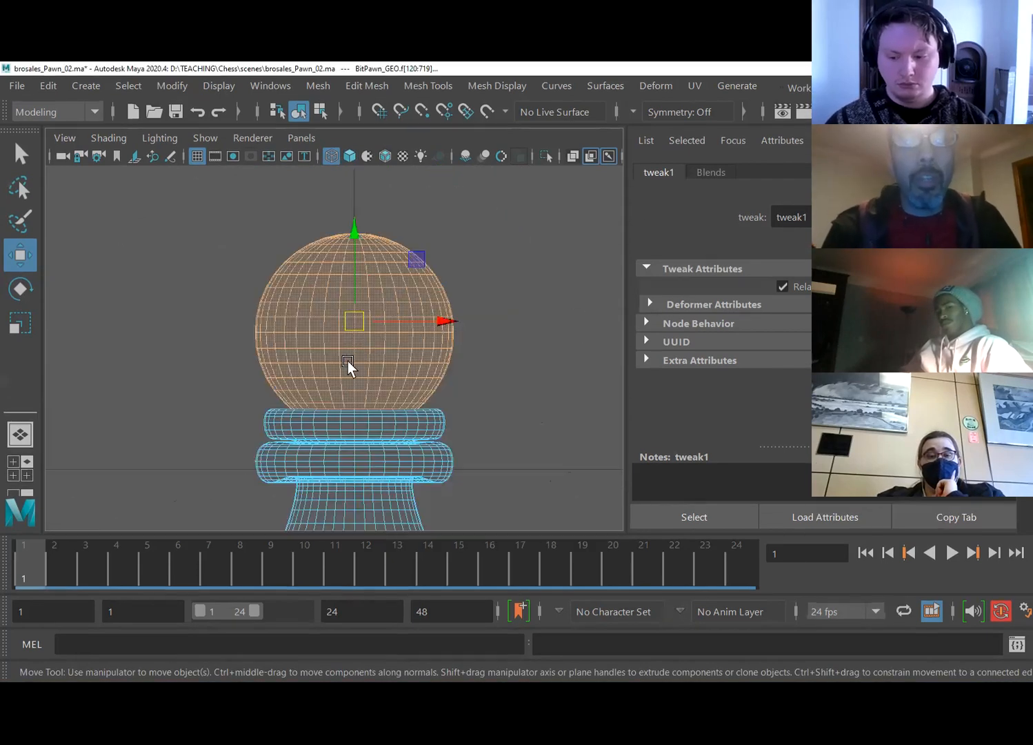
{"action": "scroll", "coordinate": [345, 348], "scroll_direction": "down", "scroll_amount": 3}
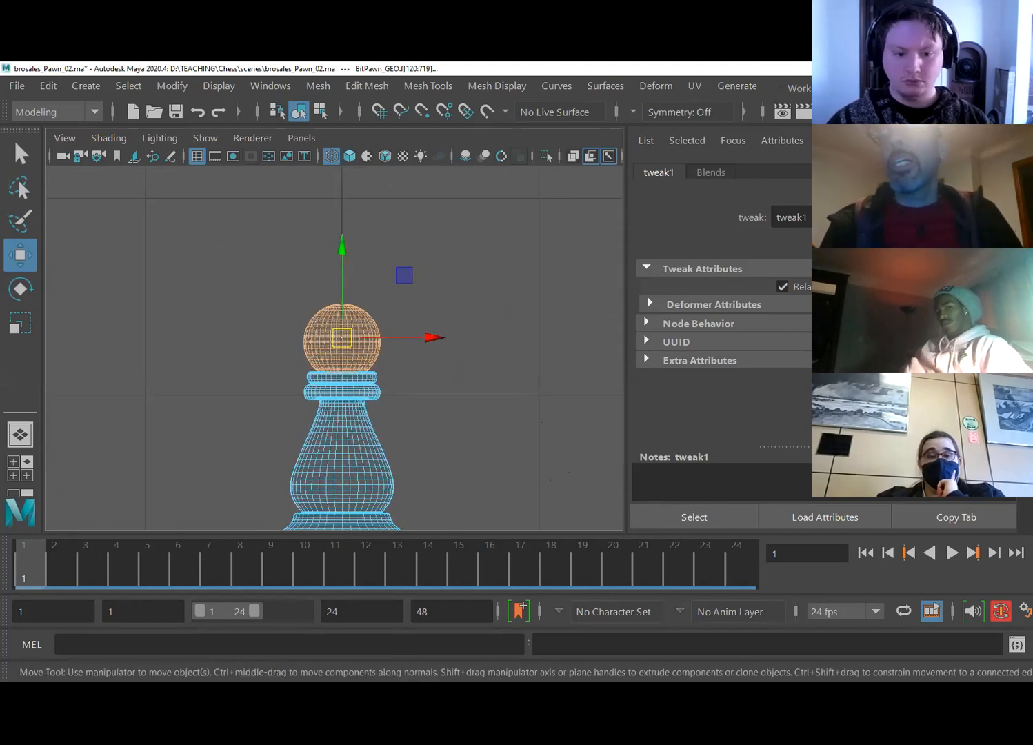
{"action": "key", "text": "ctrl+a"}
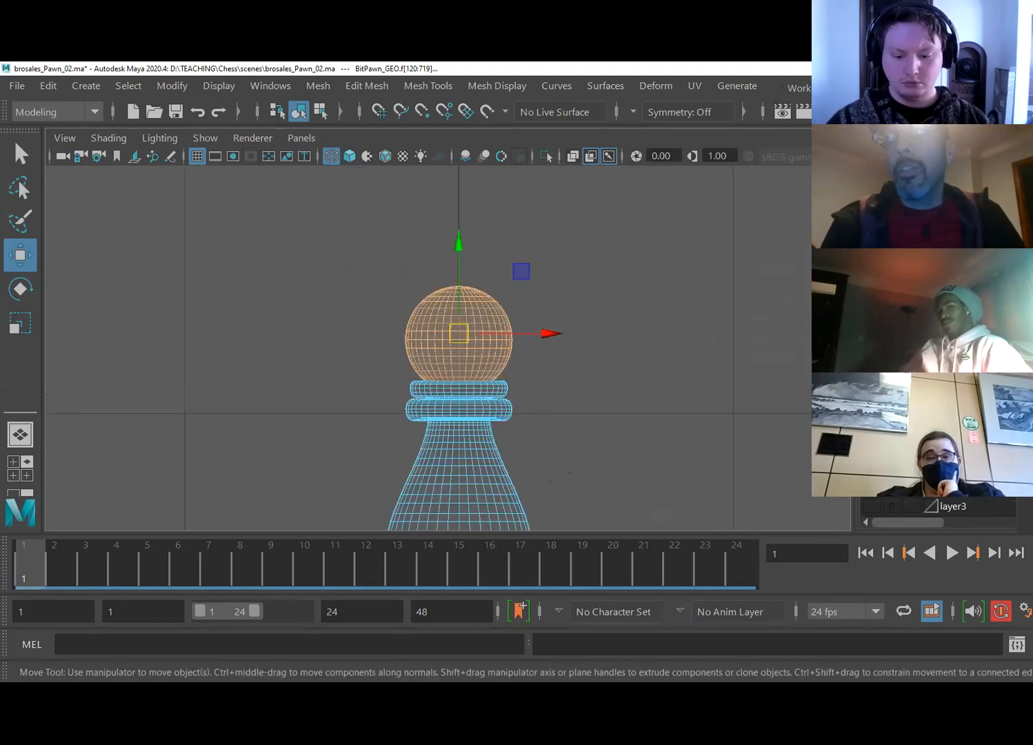
{"action": "key", "text": "ctrl+a"}
{"action": "middle_click_drag", "start_coordinate": [256, 420], "coordinate": [271, 311], "text": "alt"}
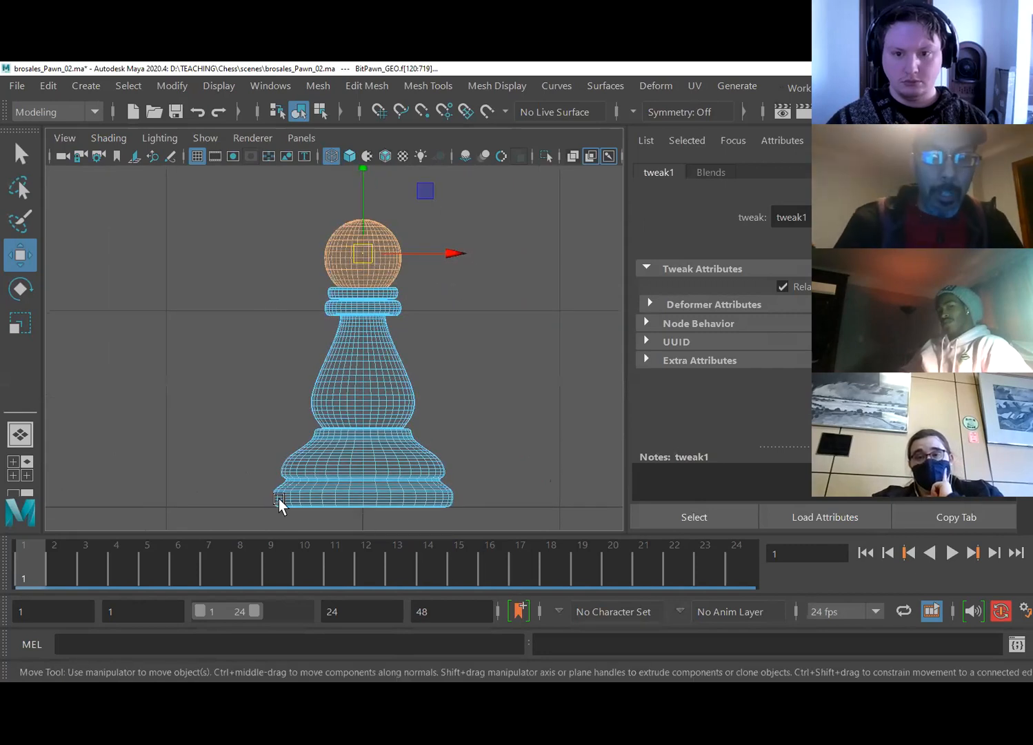
{"action": "key", "text": "6"}
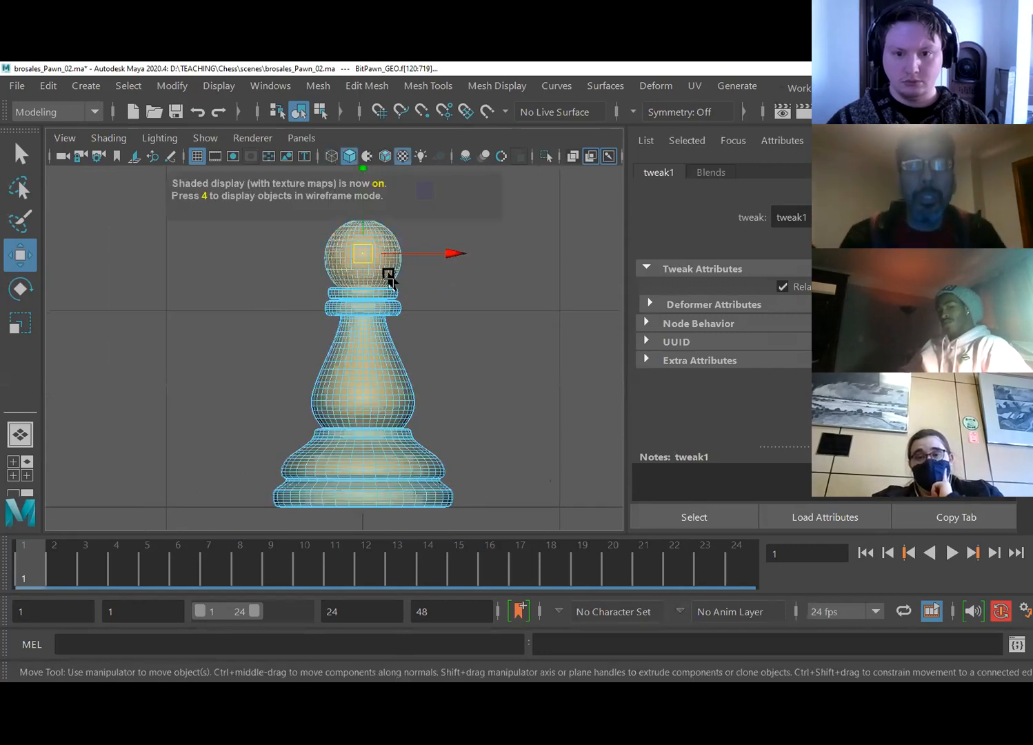
- Assign a new Blinn material to the selected head faces and name it Head_SHDR
{"action": "right_click", "coordinate": [336, 244]}
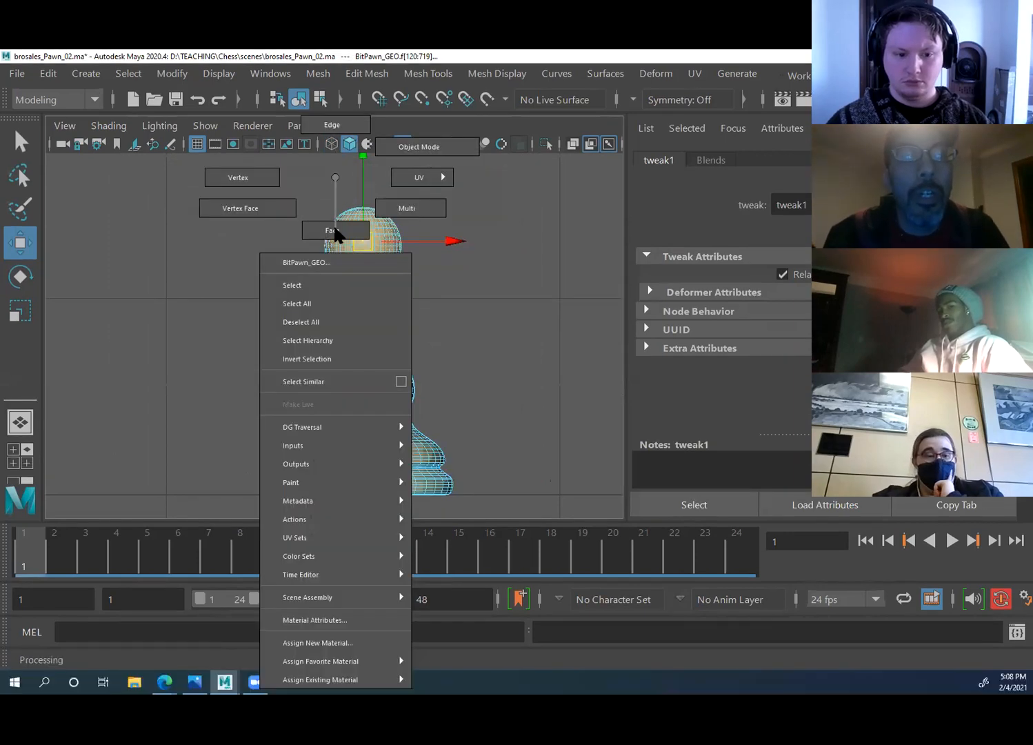
{"action": "left_click", "coordinate": [310, 641]}
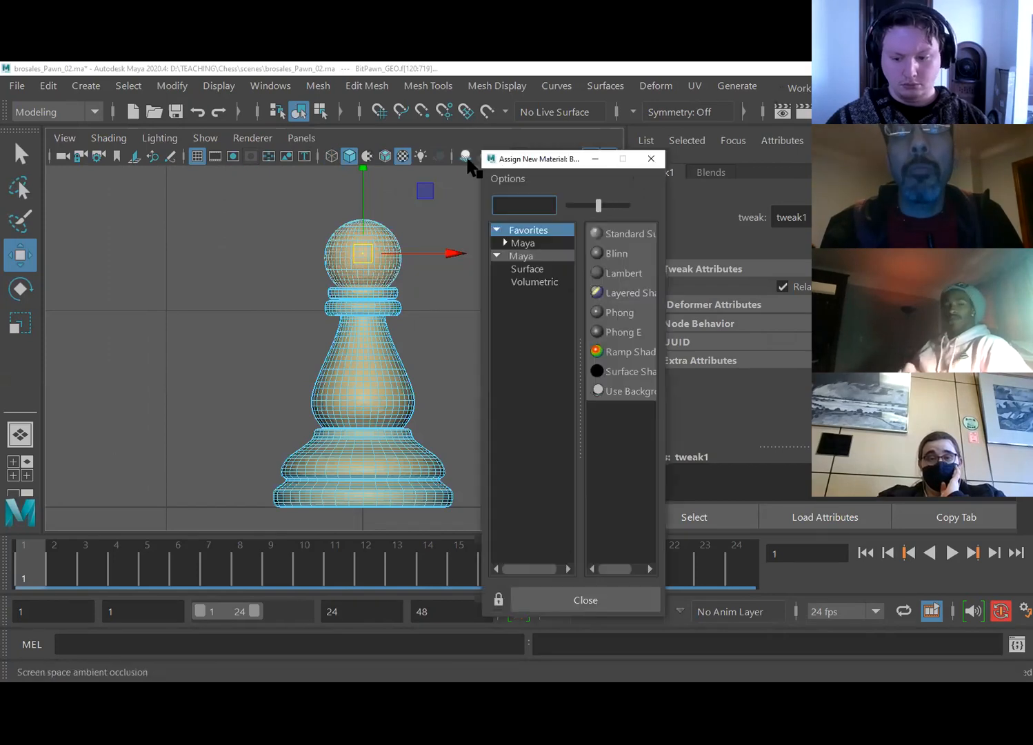
{"action": "left_click_drag", "start_coordinate": [665, 264], "coordinate": [690, 263]}
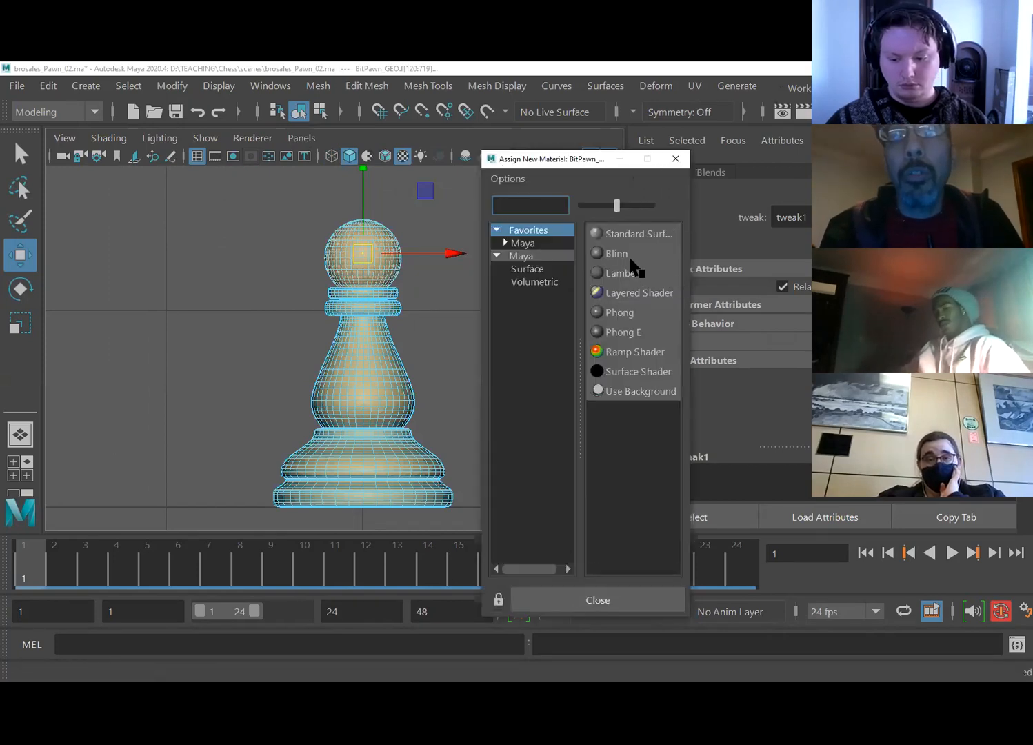
{"action": "left_click", "coordinate": [616, 254]}
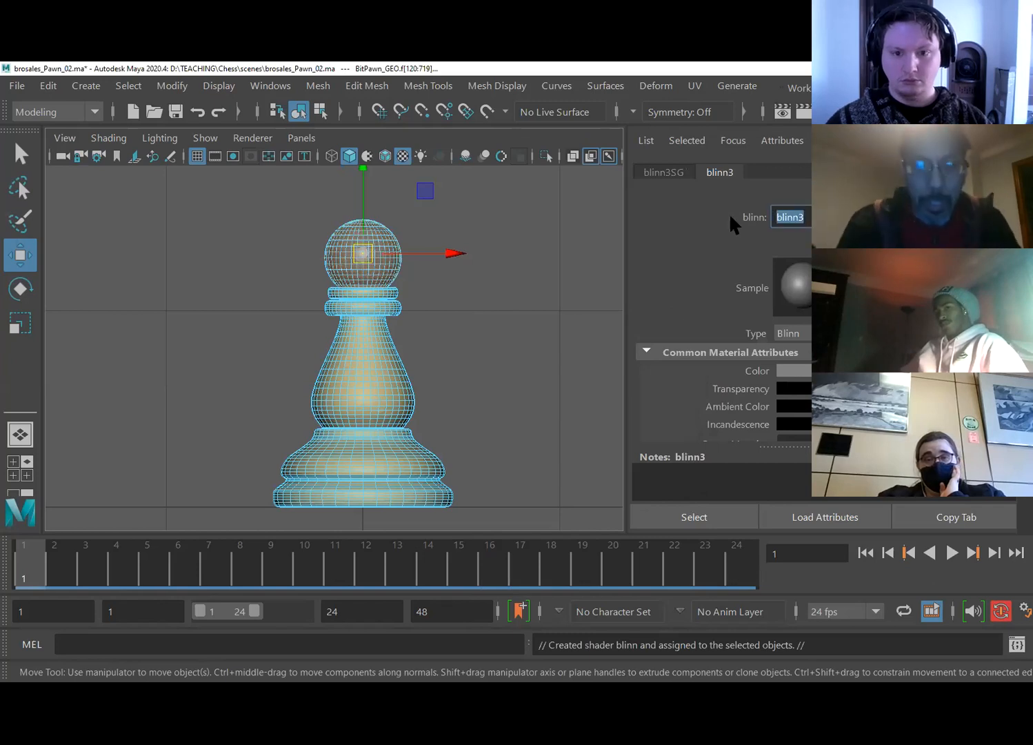
{"action": "type", "text": "Head"}
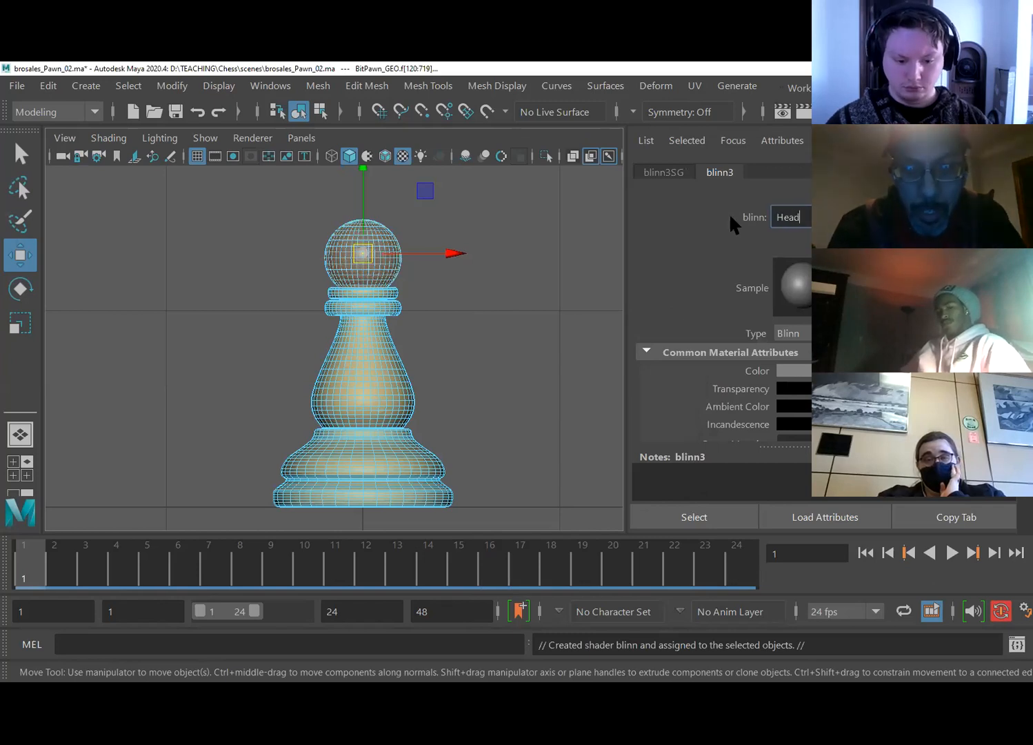
{"action": "type", "text": "_"}
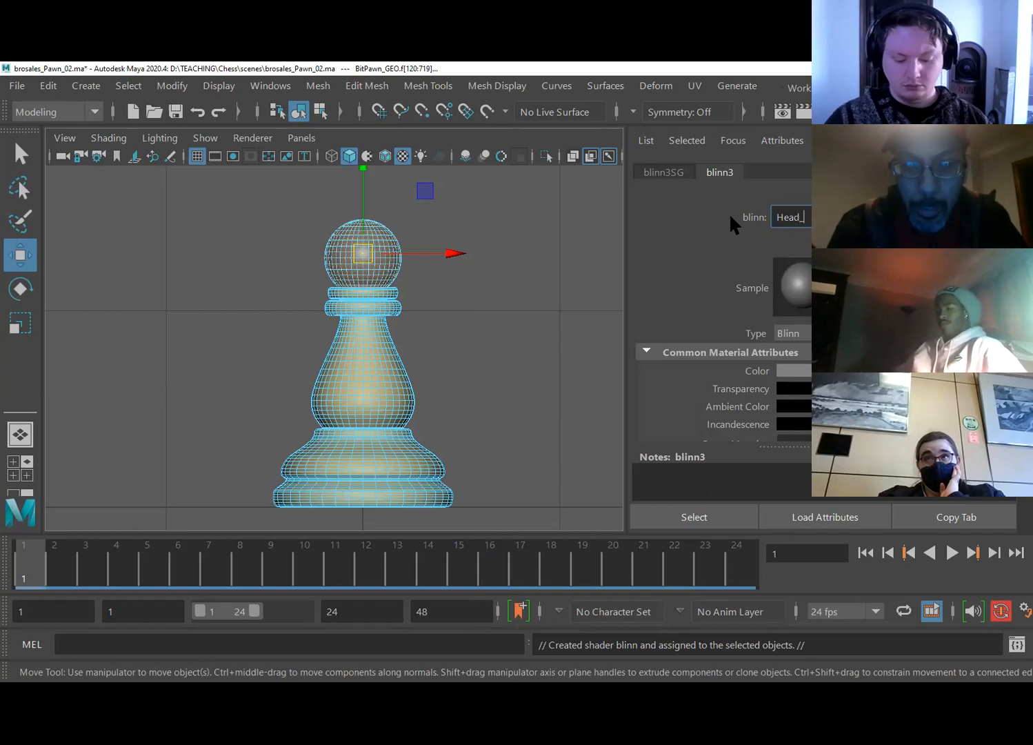
{"action": "type", "text": "Sh"}
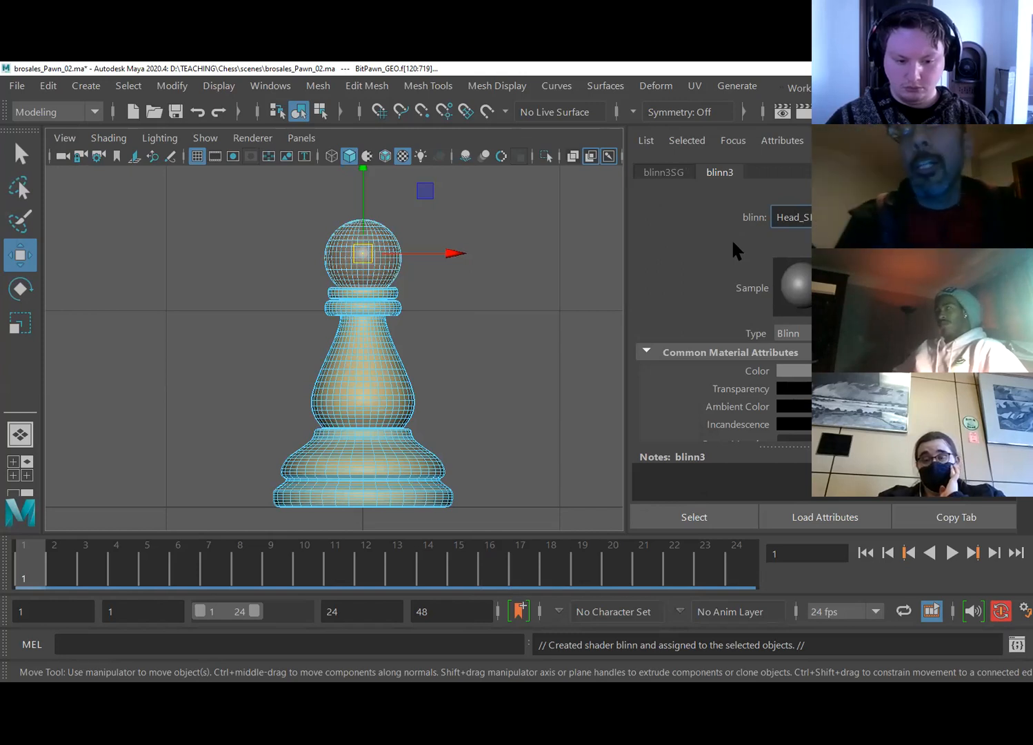
- Set the Head_SHDR color to a muted red, deselect the head faces and return the pawn to object mode
{"action": "left_click", "coordinate": [794, 372]}
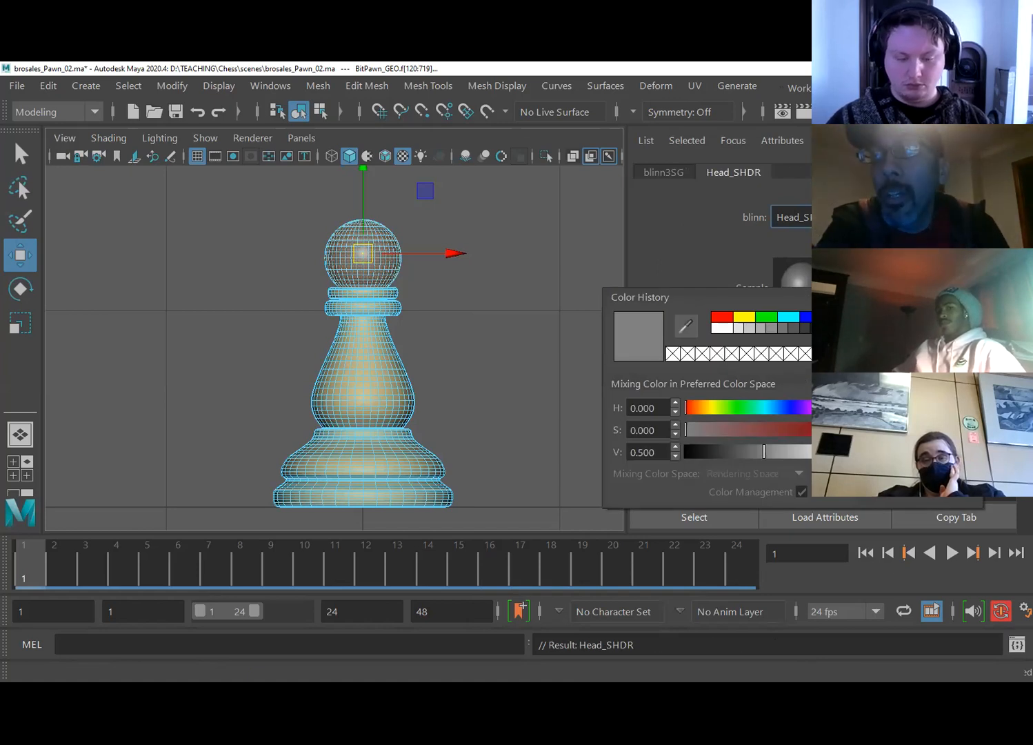
{"action": "left_click_drag", "start_coordinate": [905, 394], "coordinate": [926, 396]}
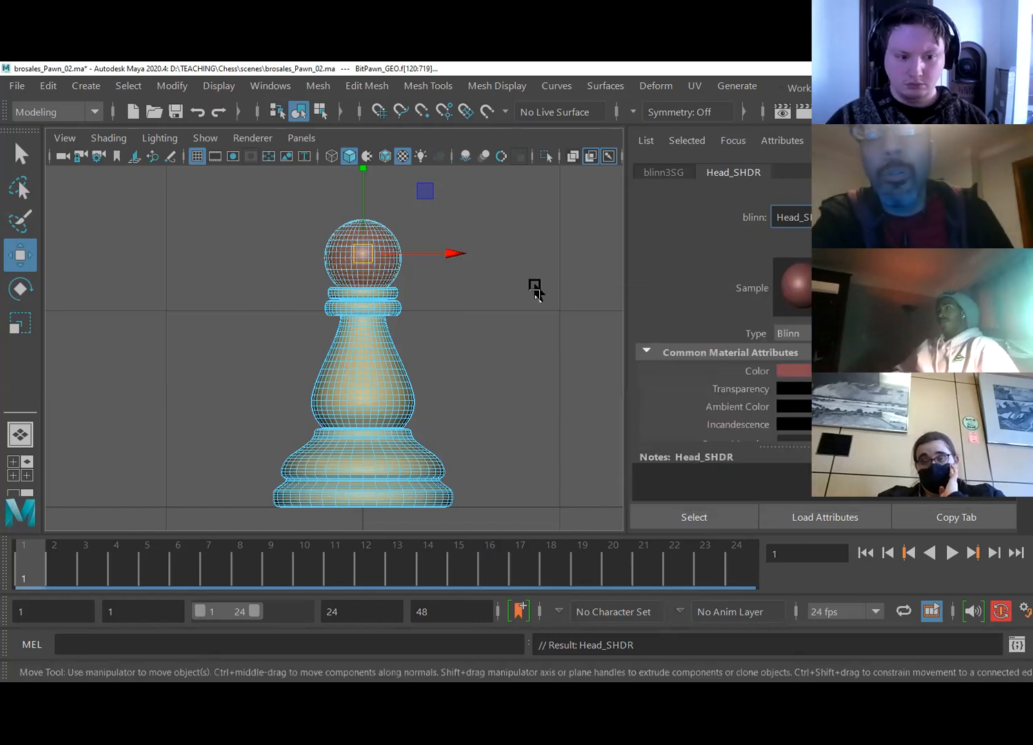
{"action": "left_click", "coordinate": [460, 313]}
{"action": "right_click_drag", "start_coordinate": [350, 280], "coordinate": [418, 145]}
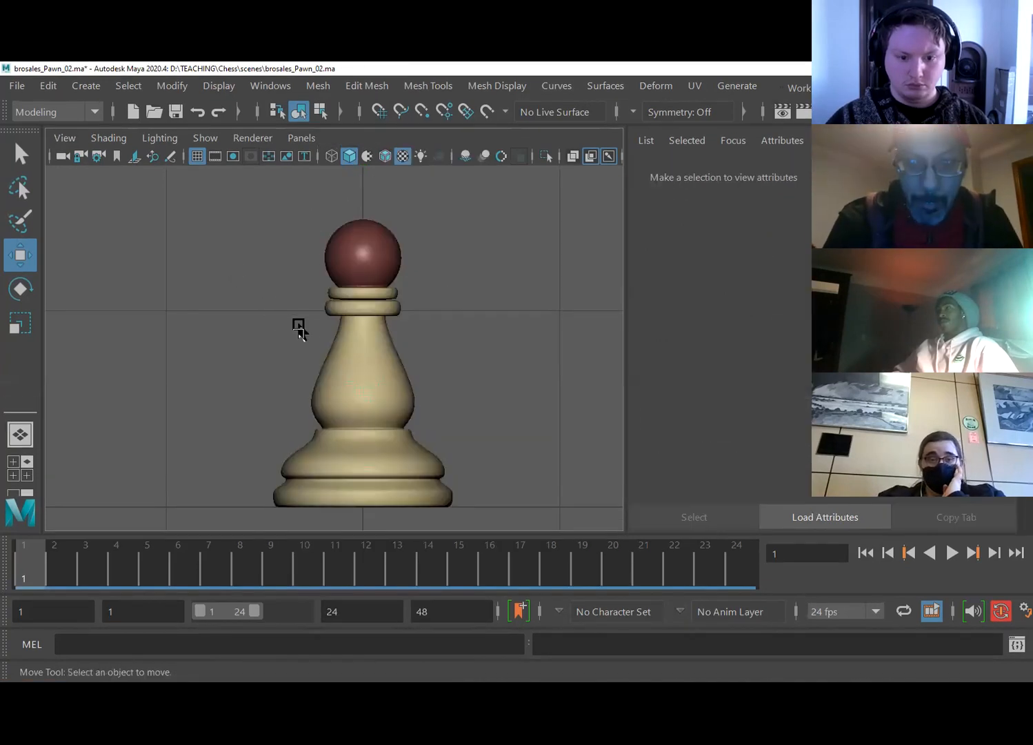
- Select the pawn and examine the mesh rings of its body from several angles in the perspective view
{"action": "scroll", "coordinate": [304, 328], "scroll_direction": "down", "scroll_amount": 2}
{"action": "scroll", "coordinate": [322, 335], "scroll_direction": "up", "scroll_amount": 3}
{"action": "key", "text": "space"}
{"action": "left_click_drag", "start_coordinate": [322, 331], "coordinate": [323, 281]}
{"action": "middle_click_drag", "start_coordinate": [321, 363], "coordinate": [324, 291], "text": "alt"}
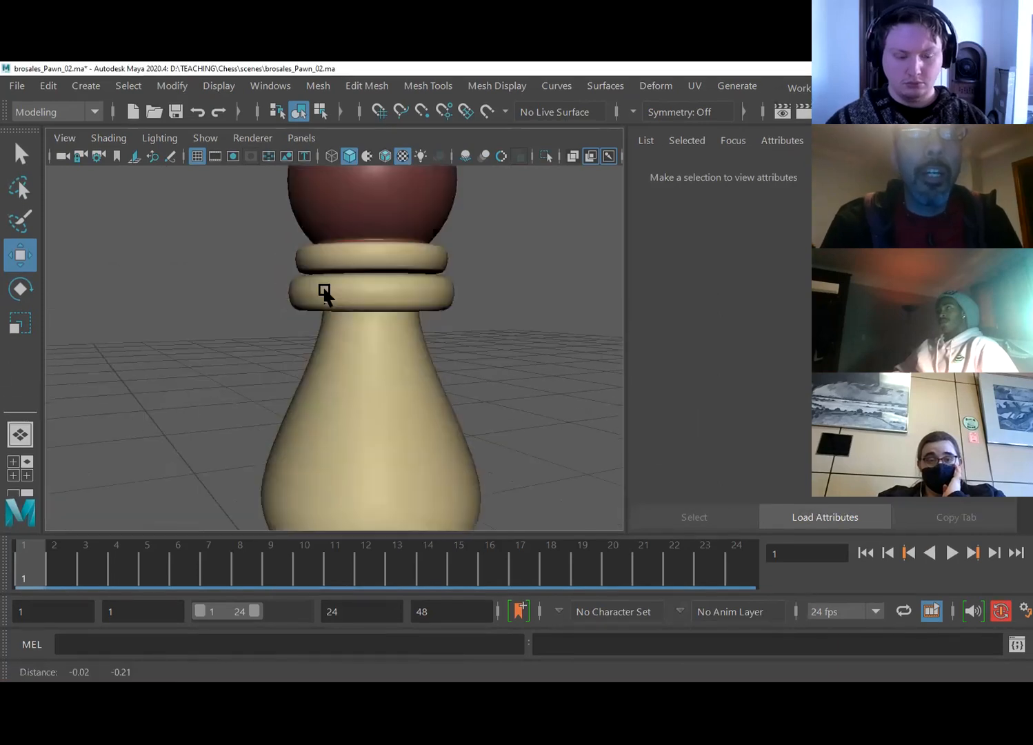
{"action": "scroll", "coordinate": [338, 386], "scroll_direction": "down", "scroll_amount": 3}
{"action": "left_click", "coordinate": [314, 376]}
{"action": "scroll", "coordinate": [346, 318], "scroll_direction": "up", "scroll_amount": 4}
{"action": "left_click_drag", "start_coordinate": [346, 318], "coordinate": [428, 348], "text": "alt"}
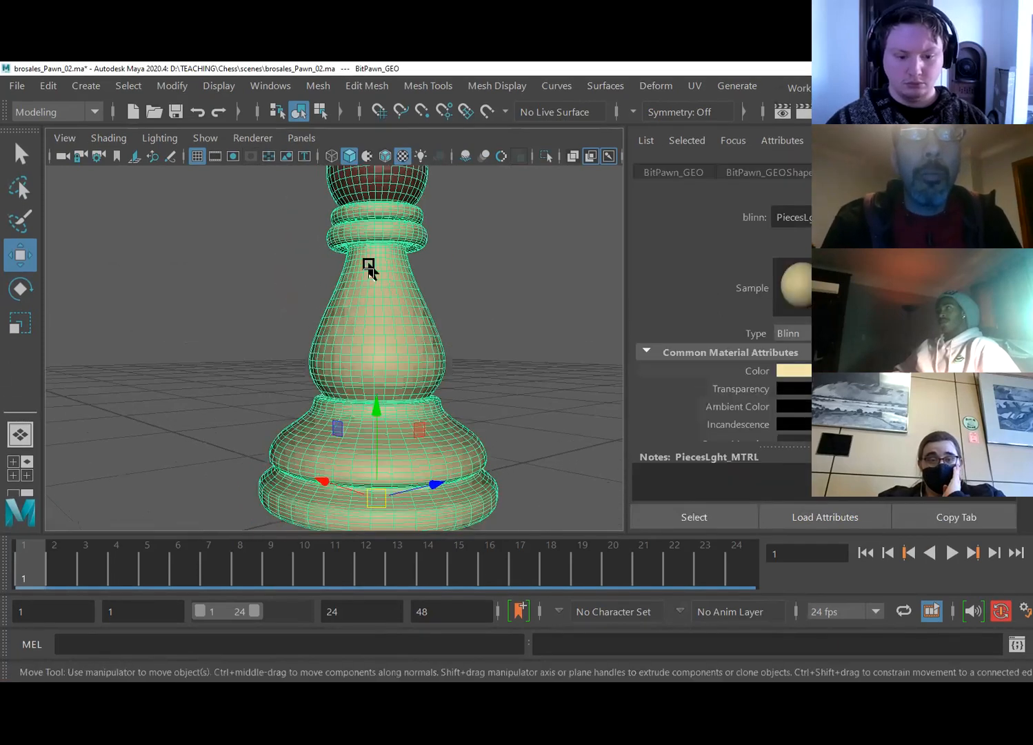
{"action": "left_click_drag", "start_coordinate": [318, 324], "coordinate": [368, 293], "text": "alt"}
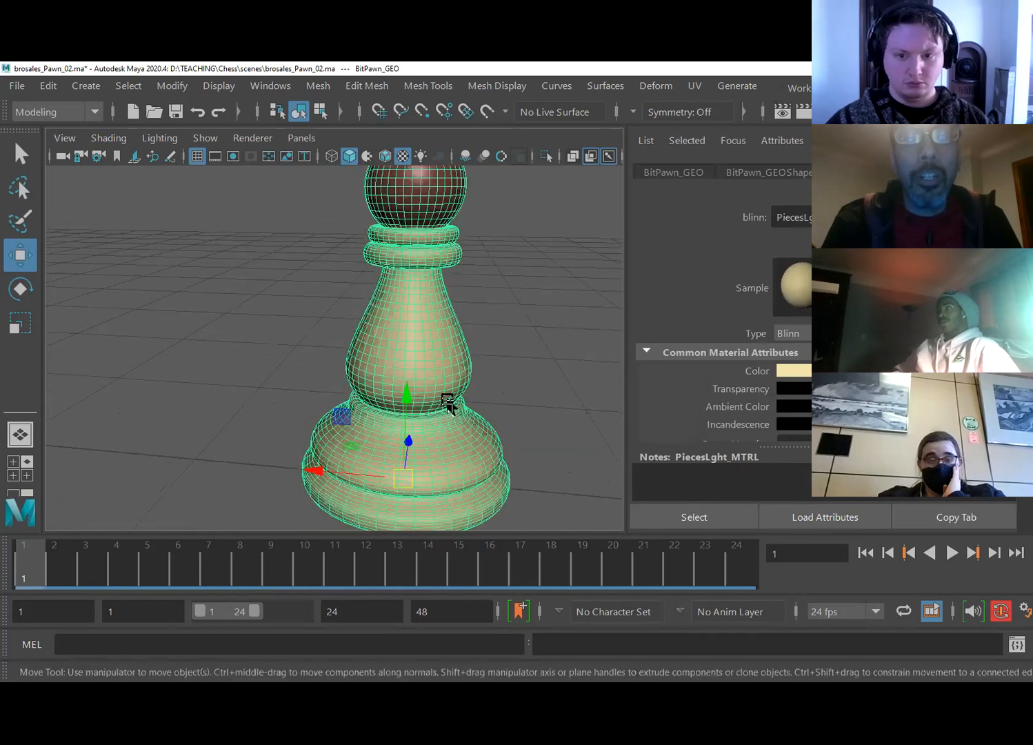
{"action": "left_click_drag", "start_coordinate": [382, 394], "coordinate": [399, 361], "text": "alt"}
{"action": "left_click_drag", "start_coordinate": [405, 264], "coordinate": [387, 315], "text": "alt"}
{"action": "middle_click_drag", "start_coordinate": [341, 308], "coordinate": [327, 335], "text": "alt"}
{"action": "left_click_drag", "start_coordinate": [327, 334], "coordinate": [373, 293], "text": "alt"}
- Return to the front view and switch the pawn to face selection around its tapered body
{"action": "key", "text": "space"}
{"action": "left_click_drag", "start_coordinate": [412, 353], "coordinate": [393, 395]}
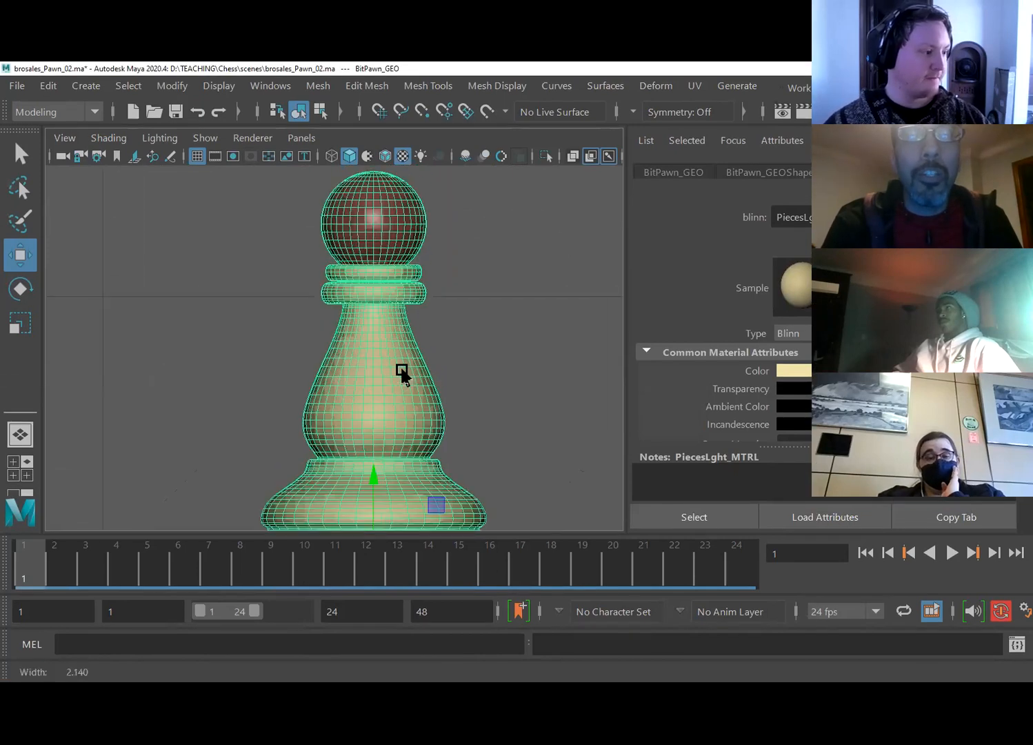
{"action": "right_click_drag", "start_coordinate": [401, 370], "coordinate": [415, 372], "text": "alt"}
{"action": "middle_click_drag", "start_coordinate": [357, 341], "coordinate": [330, 303], "text": "alt"}
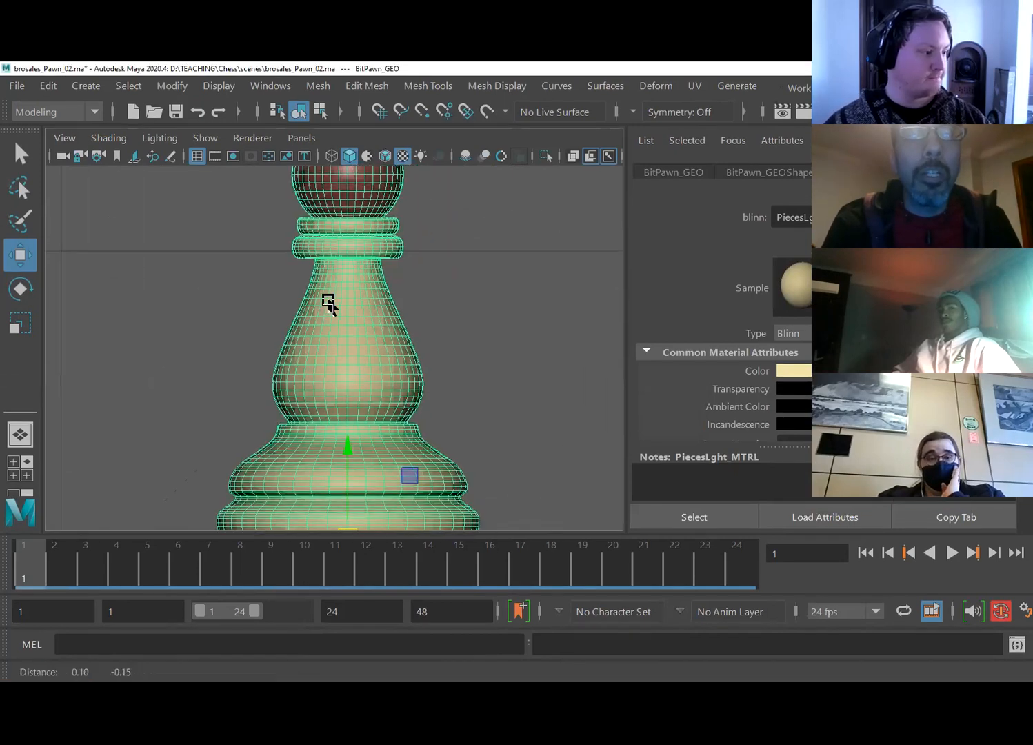
{"action": "right_click_drag", "start_coordinate": [330, 302], "coordinate": [343, 305], "text": "alt"}
{"action": "middle_click_drag", "start_coordinate": [343, 305], "coordinate": [361, 330], "text": "alt"}
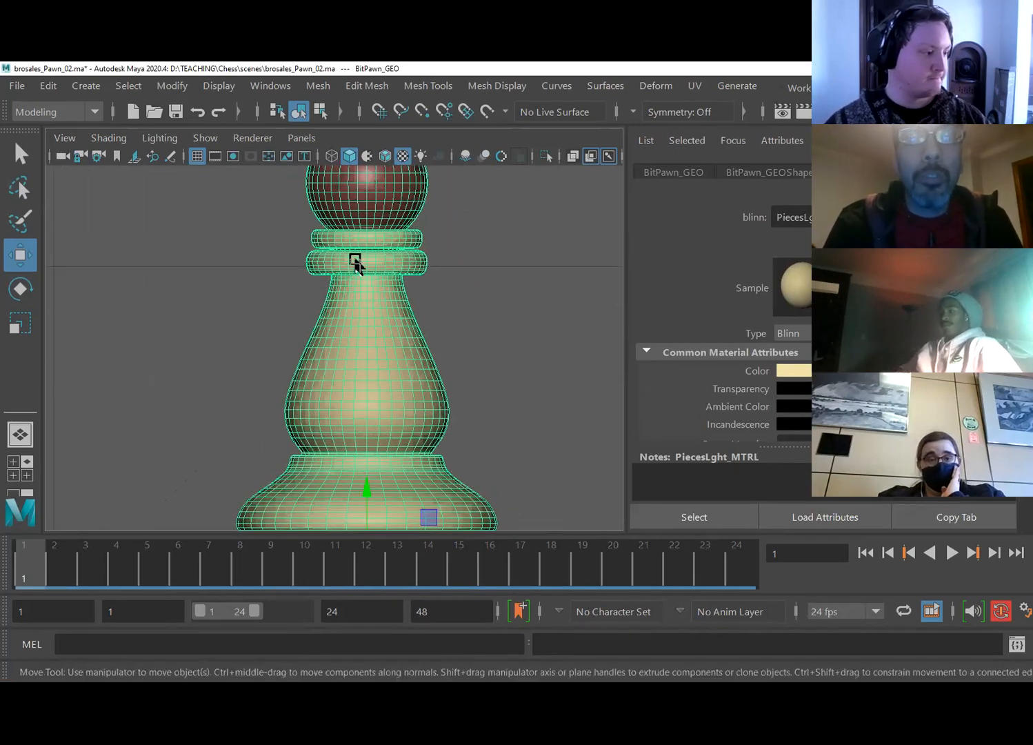
{"action": "right_click_drag", "start_coordinate": [347, 299], "coordinate": [333, 227]}
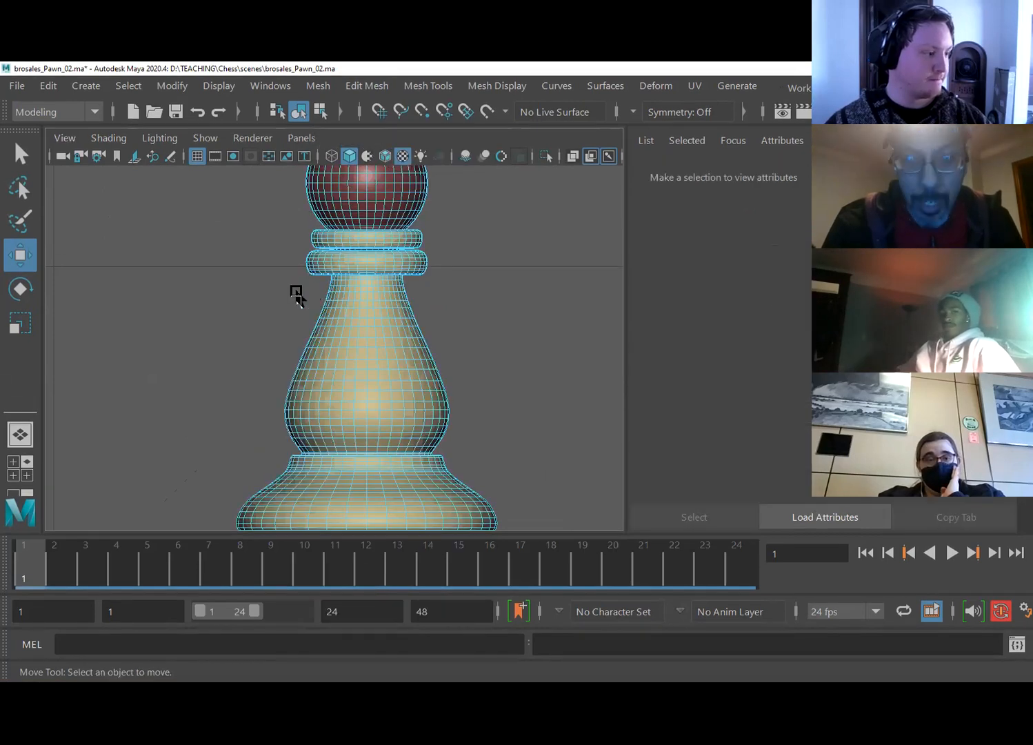
{"action": "scroll", "coordinate": [305, 291], "scroll_direction": "up", "scroll_amount": 6}
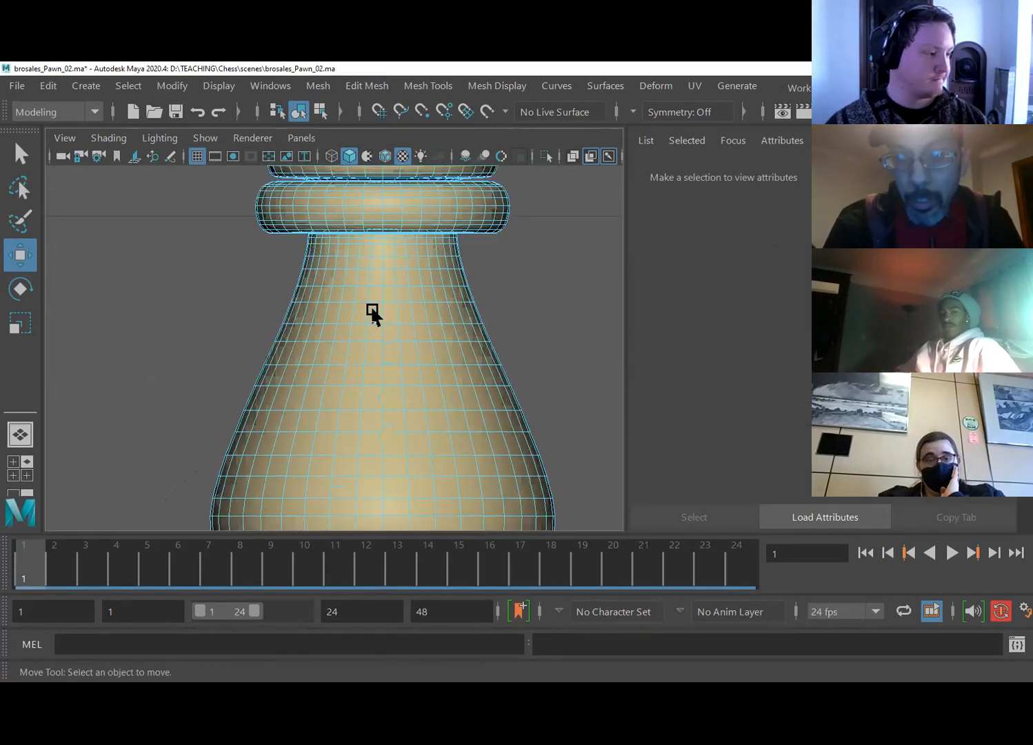
- Select alternating horizontal rings of faces down the pawn's tapered body, from just below the collar to the bulge
{"action": "left_click_drag", "start_coordinate": [330, 254], "coordinate": [474, 249]}
{"action": "left_click_drag", "start_coordinate": [284, 276], "coordinate": [508, 274], "text": "shift"}
{"action": "left_click_drag", "start_coordinate": [267, 302], "coordinate": [530, 314], "text": "shift"}
{"action": "left_click_drag", "start_coordinate": [247, 351], "coordinate": [528, 360], "text": "shift"}
{"action": "left_click_drag", "start_coordinate": [234, 397], "coordinate": [531, 400], "text": "shift"}
{"action": "left_click_drag", "start_coordinate": [219, 436], "coordinate": [552, 445], "text": "shift"}
{"action": "left_click_drag", "start_coordinate": [205, 482], "coordinate": [564, 493], "text": "shift"}
{"action": "middle_click_drag", "start_coordinate": [300, 394], "coordinate": [304, 307], "text": "alt"}
{"action": "left_click_drag", "start_coordinate": [278, 399], "coordinate": [576, 399], "text": "shift"}
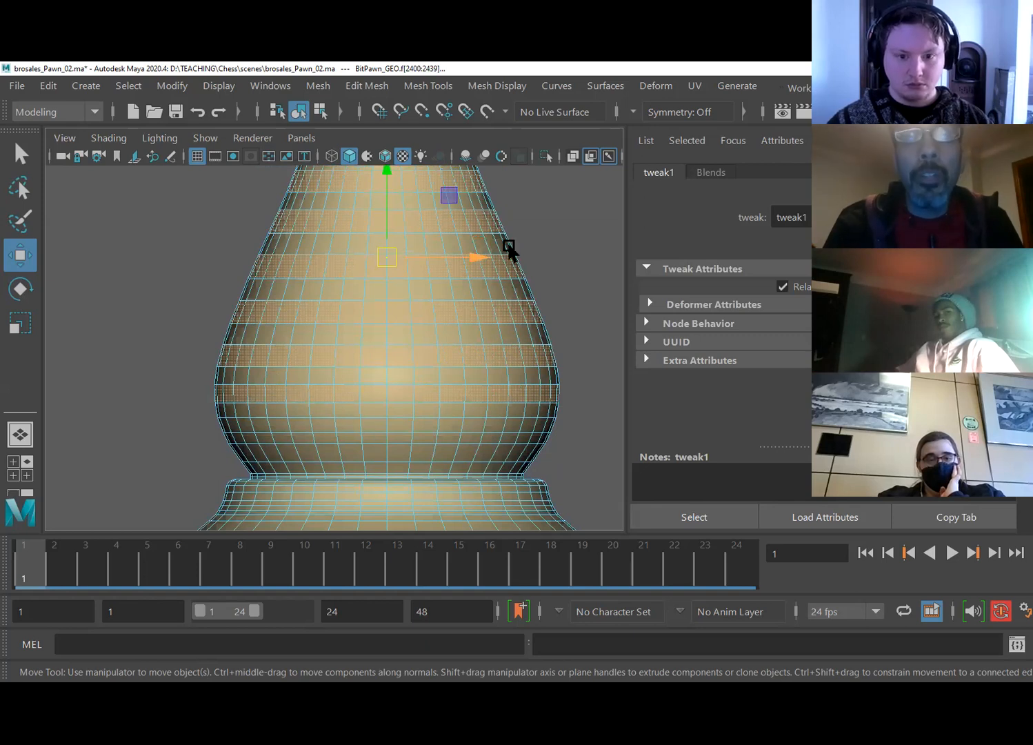
- Assign the existing Head_SHDR material to the selected face rings, deselect them and return the pawn to object mode
{"action": "right_click_drag", "start_coordinate": [421, 221], "coordinate": [447, 692]}
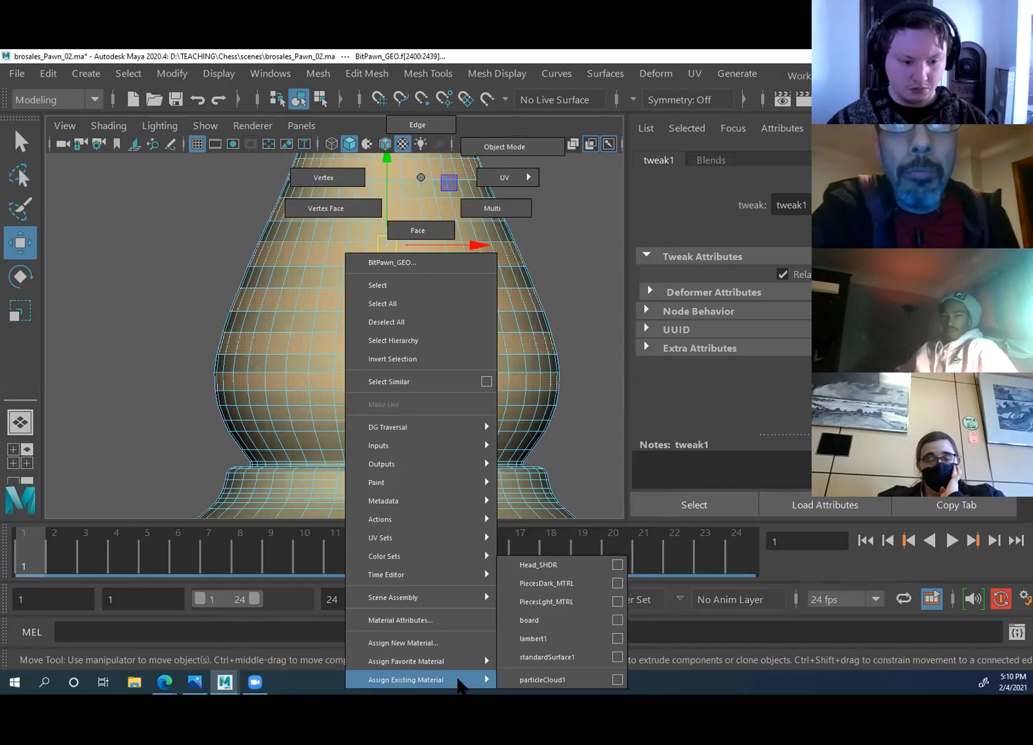
{"action": "left_click", "coordinate": [539, 566]}
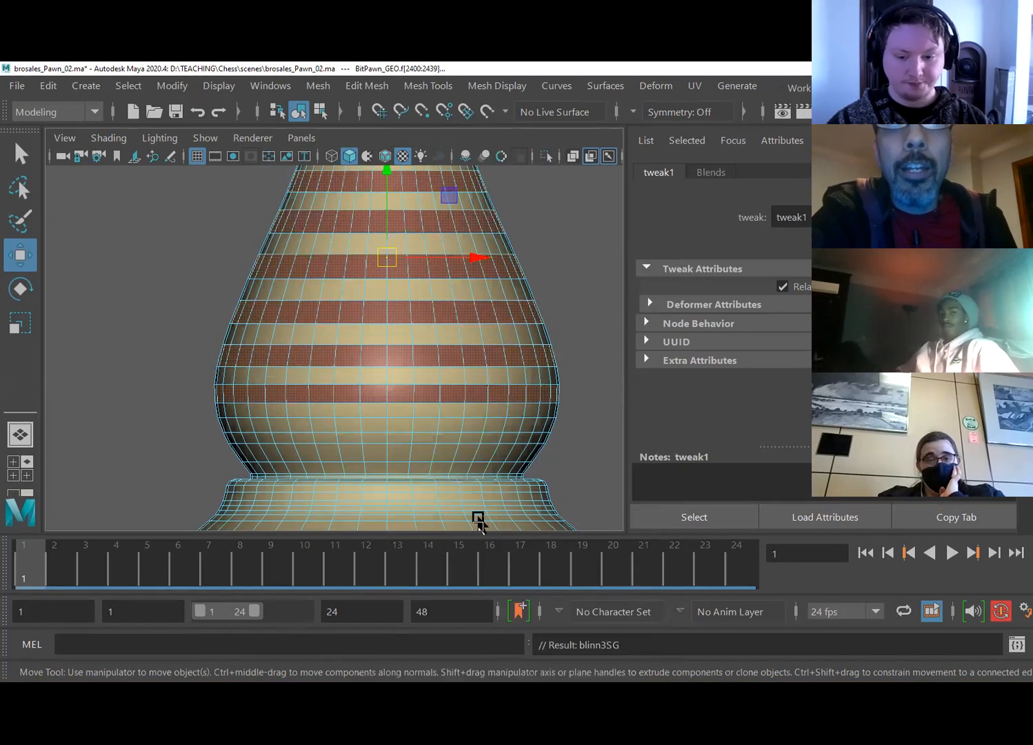
{"action": "left_click", "coordinate": [209, 298]}
{"action": "right_click_drag", "start_coordinate": [419, 190], "coordinate": [502, 147]}
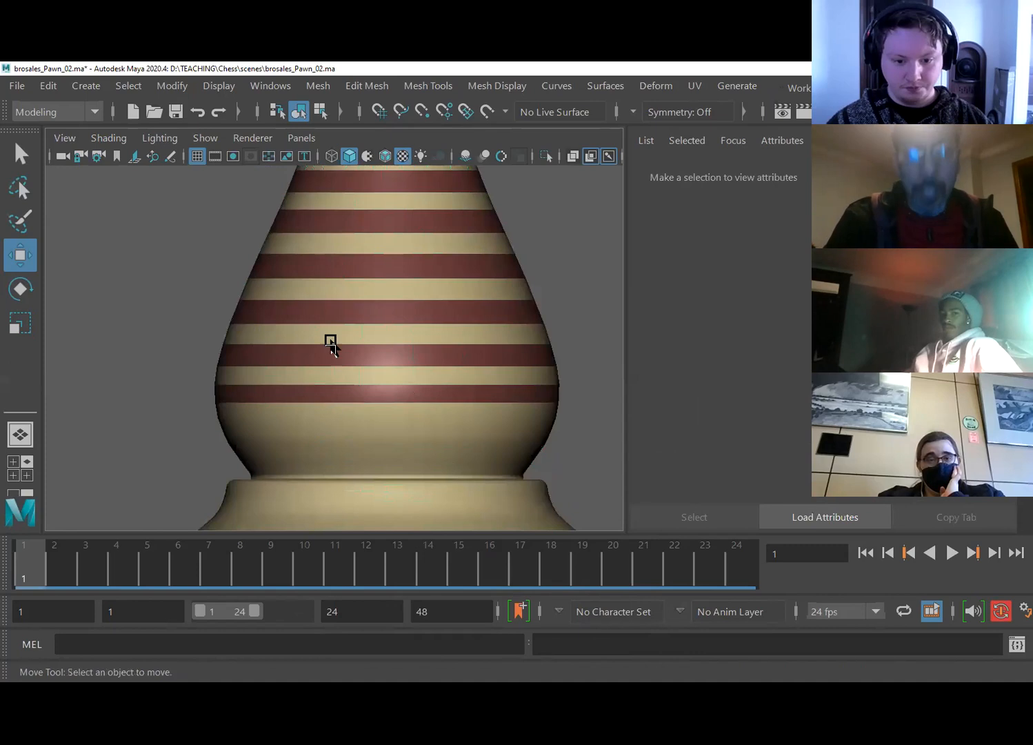
- Select the pawn and inspect its striped body from all around in the perspective view, close up and as a whole
{"action": "mouse_move", "coordinate": [369, 354]}
{"action": "right_mouse_down", "text": "alt"}
{"action": "mouse_move", "coordinate": [289, 337]}
{"action": "mouse_move", "coordinate": [379, 357]}
{"action": "right_mouse_up", "text": "alt"}
{"action": "key", "text": "space"}
{"action": "left_click_drag", "start_coordinate": [369, 349], "coordinate": [358, 294]}
{"action": "left_click_drag", "start_coordinate": [308, 350], "coordinate": [137, 357], "text": "alt"}
{"action": "middle_click_drag", "start_coordinate": [189, 352], "coordinate": [252, 324], "text": "alt"}
{"action": "left_click_drag", "start_coordinate": [252, 324], "coordinate": [411, 331], "text": "alt"}
{"action": "left_click", "coordinate": [276, 328]}
{"action": "left_click_drag", "start_coordinate": [277, 328], "coordinate": [282, 336], "text": "alt"}
{"action": "right_click_drag", "start_coordinate": [341, 373], "coordinate": [367, 389], "text": "alt"}
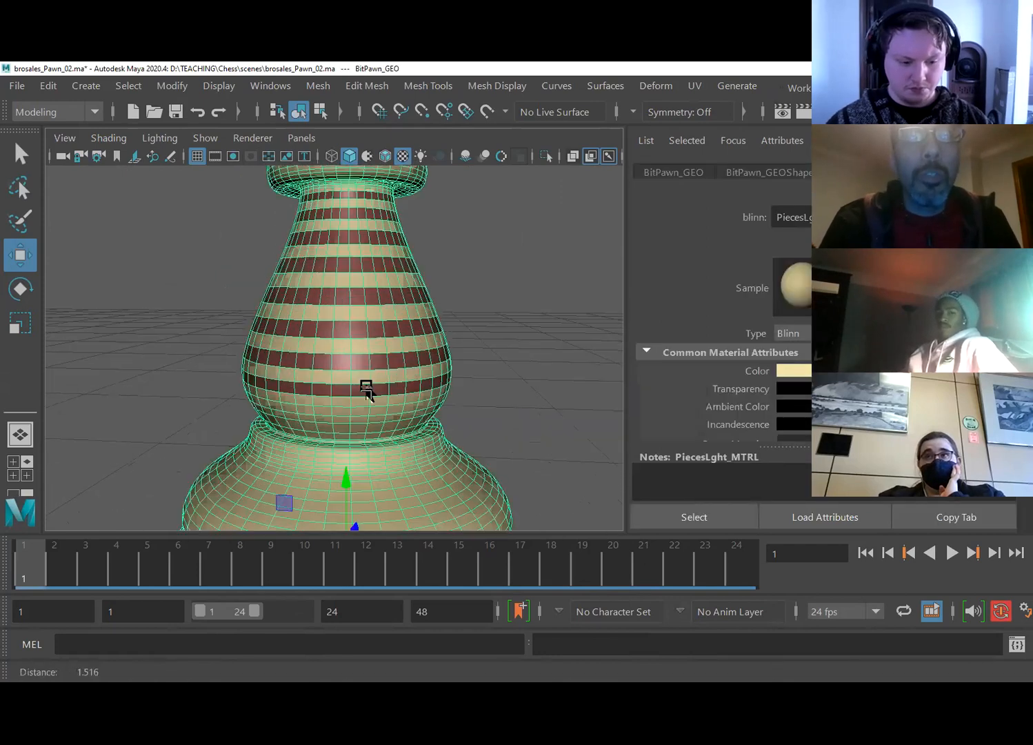
{"action": "left_click_drag", "start_coordinate": [367, 390], "coordinate": [325, 369], "text": "alt"}
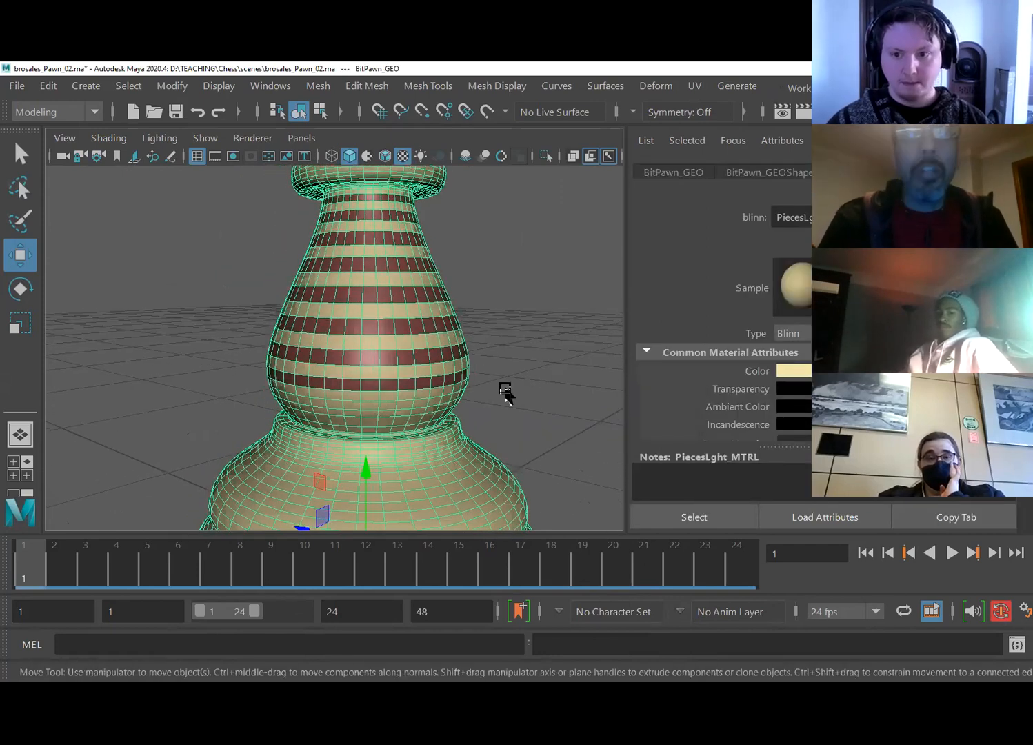
{"action": "left_click_drag", "start_coordinate": [258, 353], "coordinate": [200, 352], "text": "alt"}
{"action": "right_click_drag", "start_coordinate": [378, 344], "coordinate": [476, 355], "text": "alt"}
{"action": "right_click_drag", "start_coordinate": [309, 343], "coordinate": [235, 331], "text": "alt"}
{"action": "mouse_move", "coordinate": [353, 360]}
{"action": "left_mouse_down", "text": "alt"}
{"action": "mouse_move", "coordinate": [300, 369]}
{"action": "mouse_move", "coordinate": [293, 358]}
{"action": "mouse_move", "coordinate": [364, 344]}
{"action": "left_mouse_up", "text": "alt"}
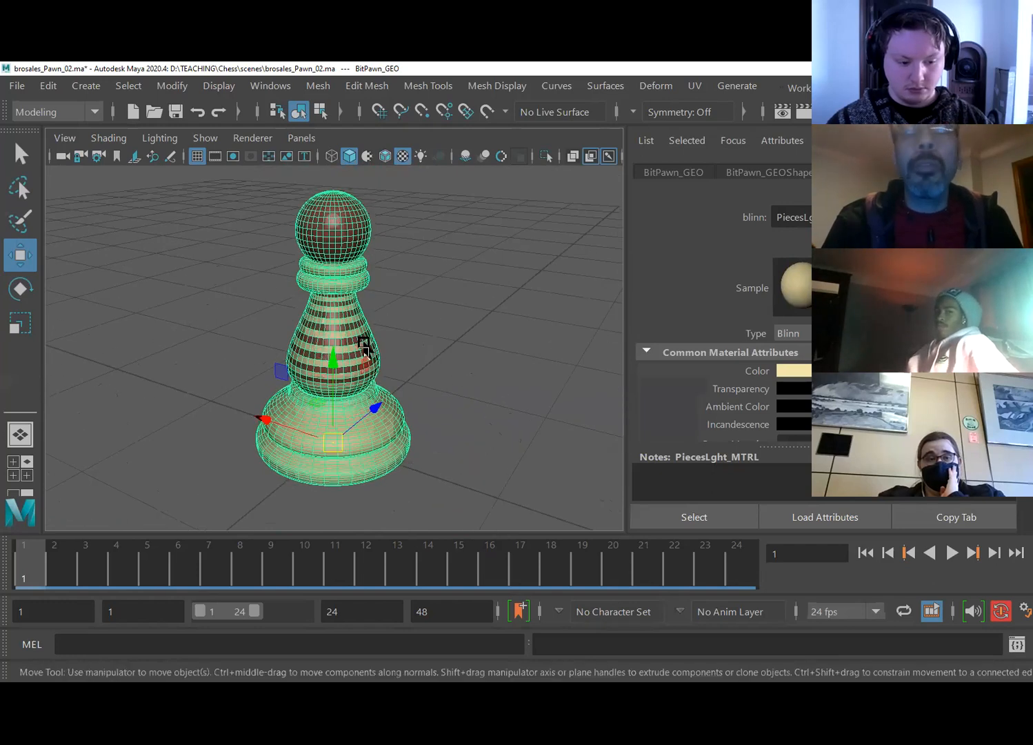
{"action": "left_click_drag", "start_coordinate": [230, 331], "coordinate": [300, 267], "text": "alt"}
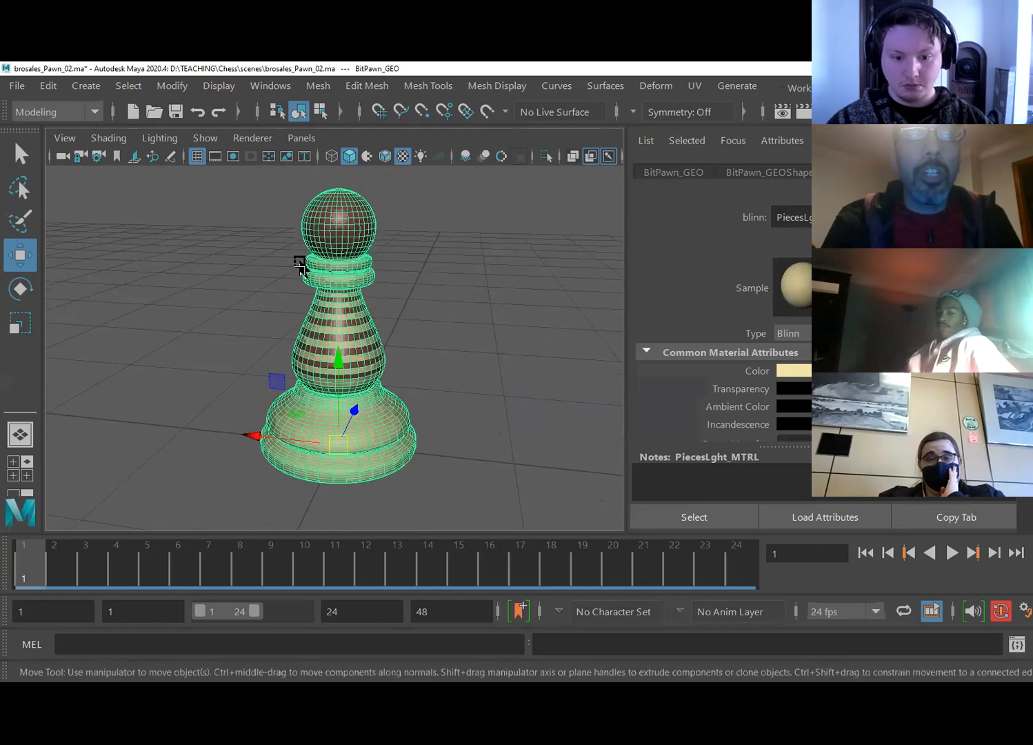
- Deselect the pawn and examine the shaded head and stripes without wireframe from several perspective angles
{"action": "right_click_drag", "start_coordinate": [345, 225], "coordinate": [410, 149]}
{"action": "left_click", "coordinate": [296, 238]}
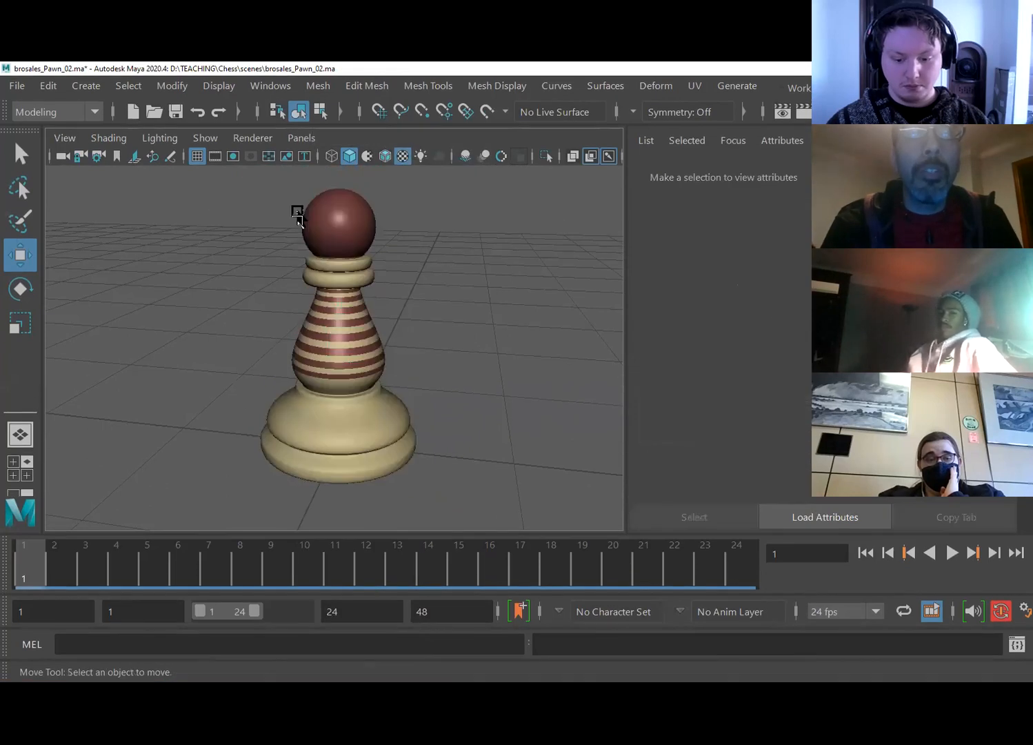
{"action": "left_click_drag", "start_coordinate": [260, 295], "coordinate": [207, 302], "text": "alt"}
{"action": "right_click_drag", "start_coordinate": [267, 335], "coordinate": [315, 356], "text": "alt"}
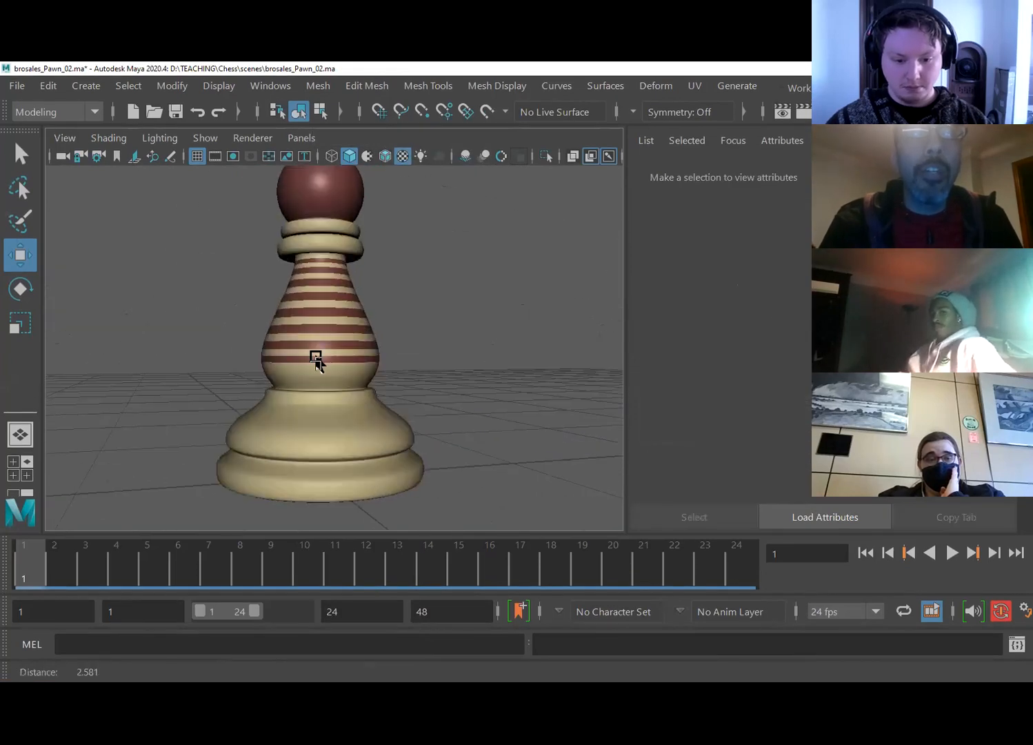
{"action": "left_click_drag", "start_coordinate": [315, 379], "coordinate": [285, 400], "text": "alt"}
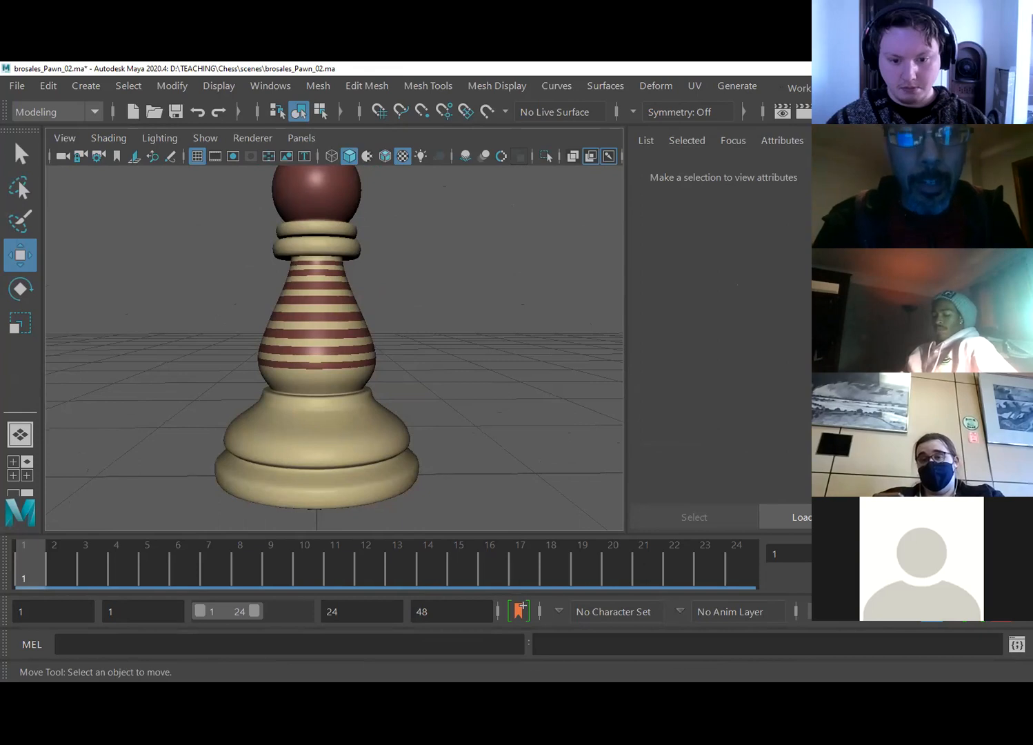
{"action": "left_click_drag", "start_coordinate": [241, 360], "coordinate": [373, 402], "text": "alt"}
{"action": "right_click_drag", "start_coordinate": [370, 397], "coordinate": [291, 357], "text": "alt"}
{"action": "middle_click_drag", "start_coordinate": [291, 357], "coordinate": [246, 286], "text": "alt"}
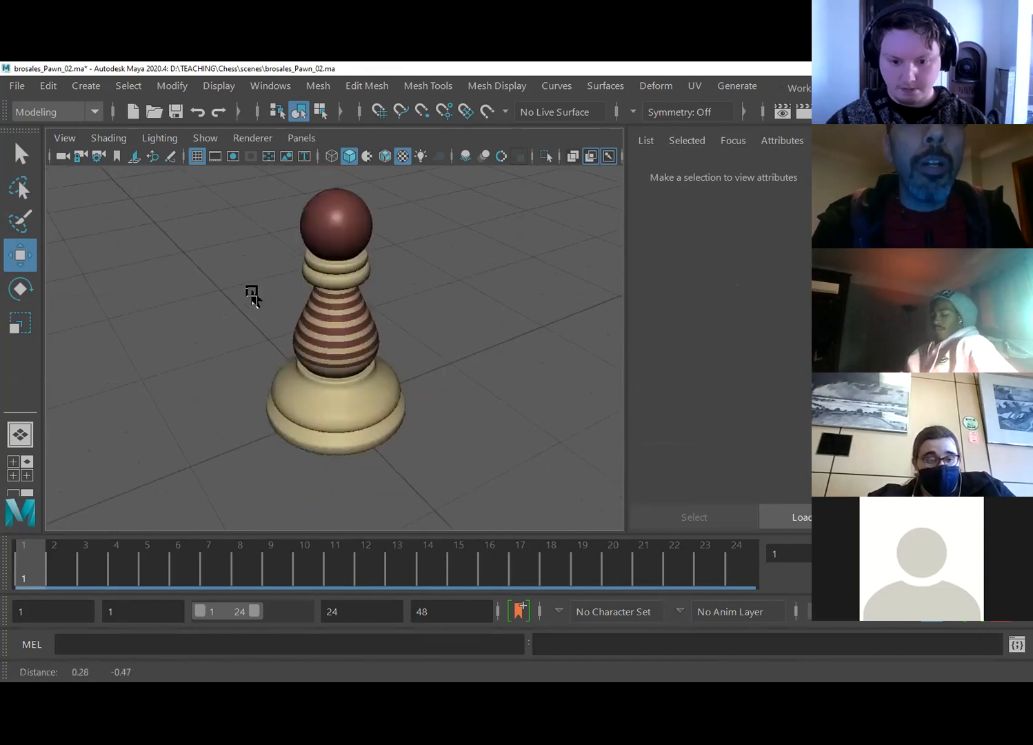
- Select the pawn, go back to the front view and switch to face selection on the striped body
{"action": "left_click", "coordinate": [335, 266]}
{"action": "right_click_drag", "start_coordinate": [329, 346], "coordinate": [354, 321], "text": "alt"}
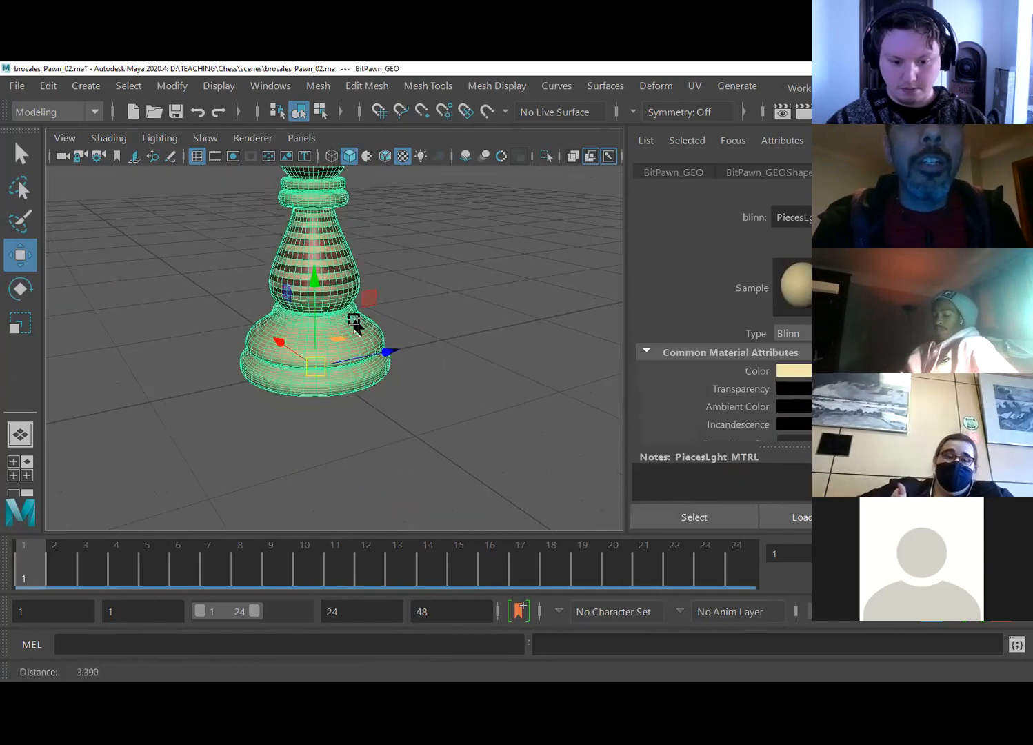
{"action": "left_click_drag", "start_coordinate": [354, 321], "coordinate": [272, 302], "text": "alt"}
{"action": "right_click_drag", "start_coordinate": [273, 302], "coordinate": [299, 340], "text": "alt"}
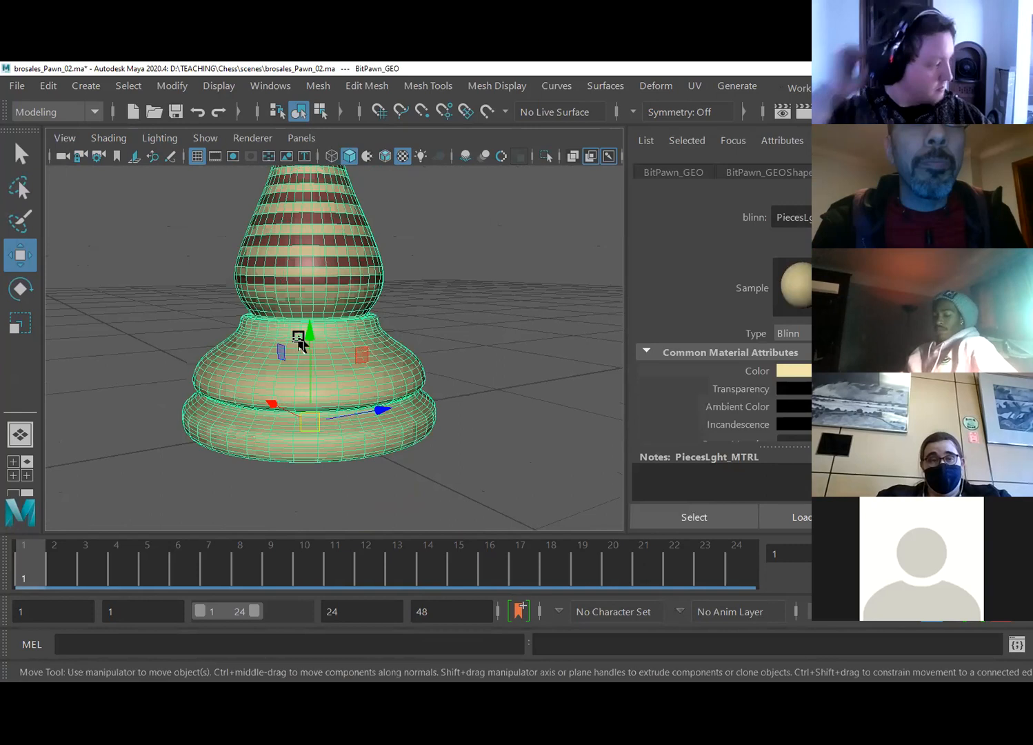
{"action": "key", "text": "space"}
{"action": "left_click_drag", "start_coordinate": [299, 325], "coordinate": [297, 370]}
{"action": "right_click_drag", "start_coordinate": [260, 351], "coordinate": [461, 378], "text": "alt"}
{"action": "right_click_drag", "start_coordinate": [327, 375], "coordinate": [345, 232], "text": "alt"}
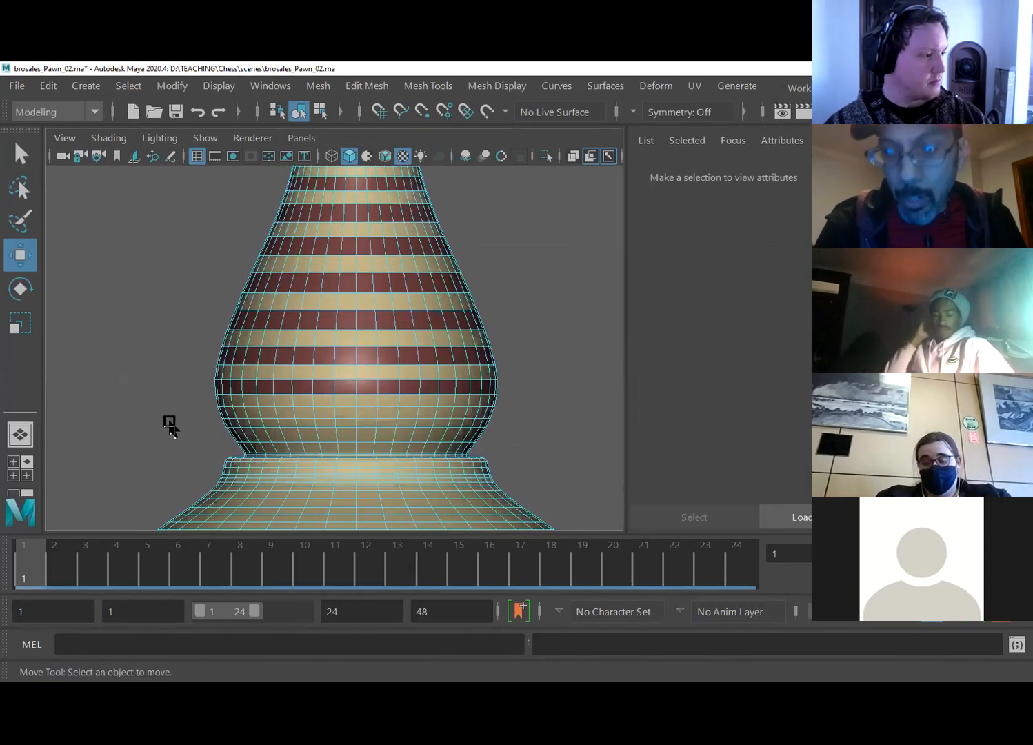
- Select the cream face rings between the red stripes, from the body's bulge up to just below the collar
{"action": "left_click_drag", "start_coordinate": [202, 397], "coordinate": [535, 371]}
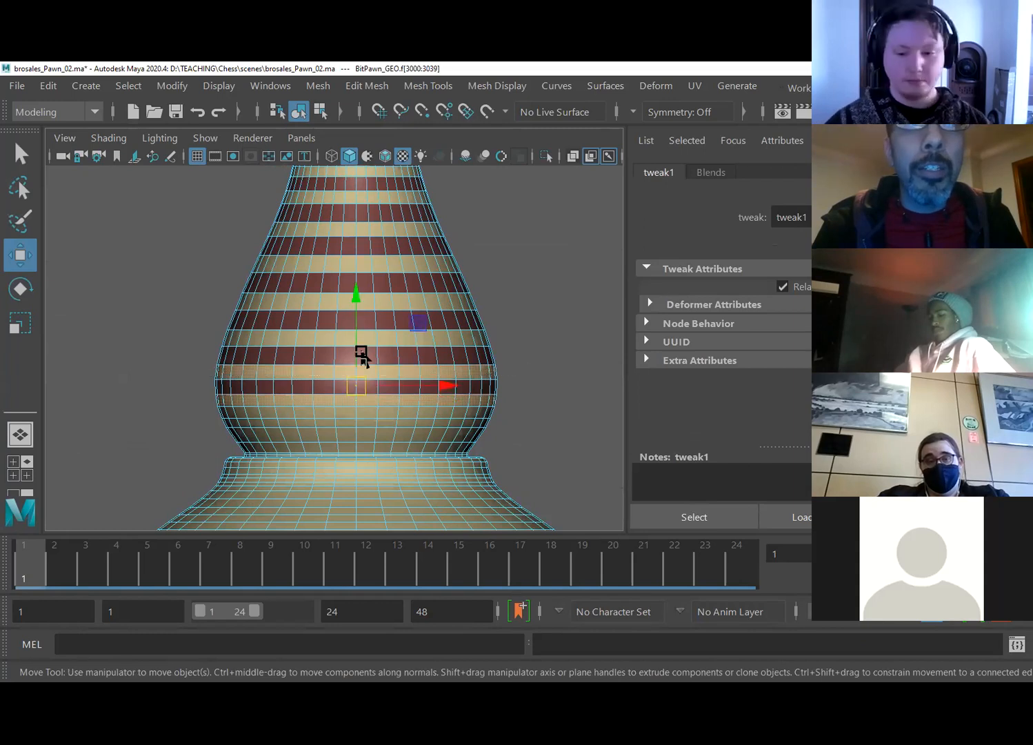
{"action": "left_click_drag", "start_coordinate": [412, 340], "coordinate": [527, 342]}
{"action": "left_click_drag", "start_coordinate": [219, 301], "coordinate": [518, 312]}
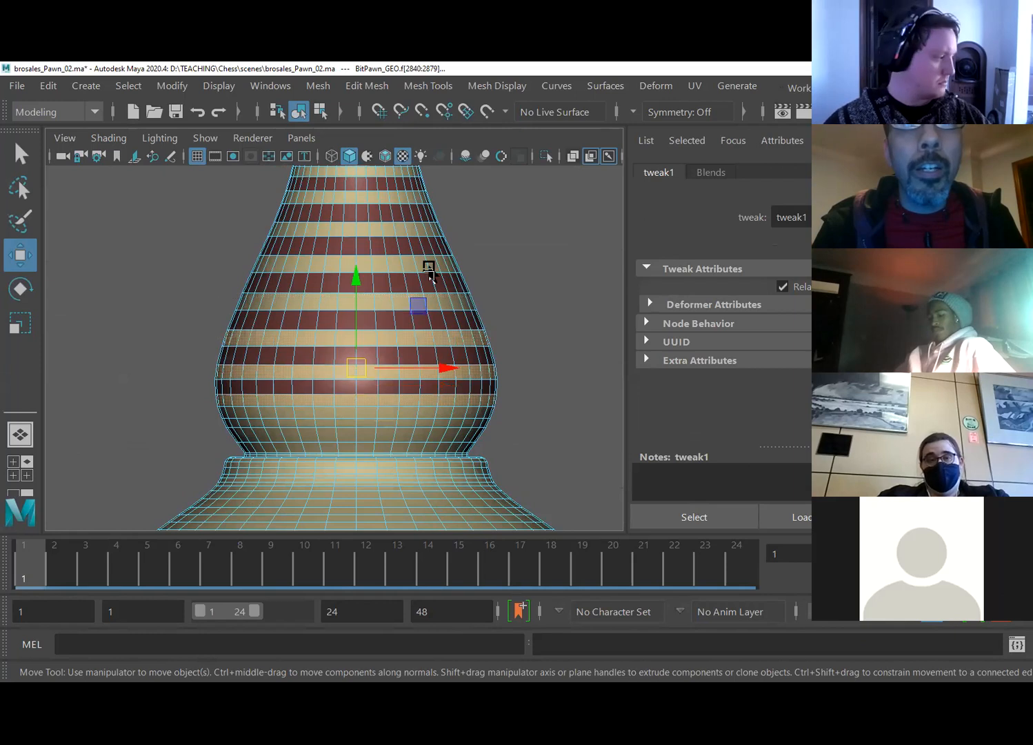
{"action": "left_click_drag", "start_coordinate": [418, 269], "coordinate": [475, 270]}
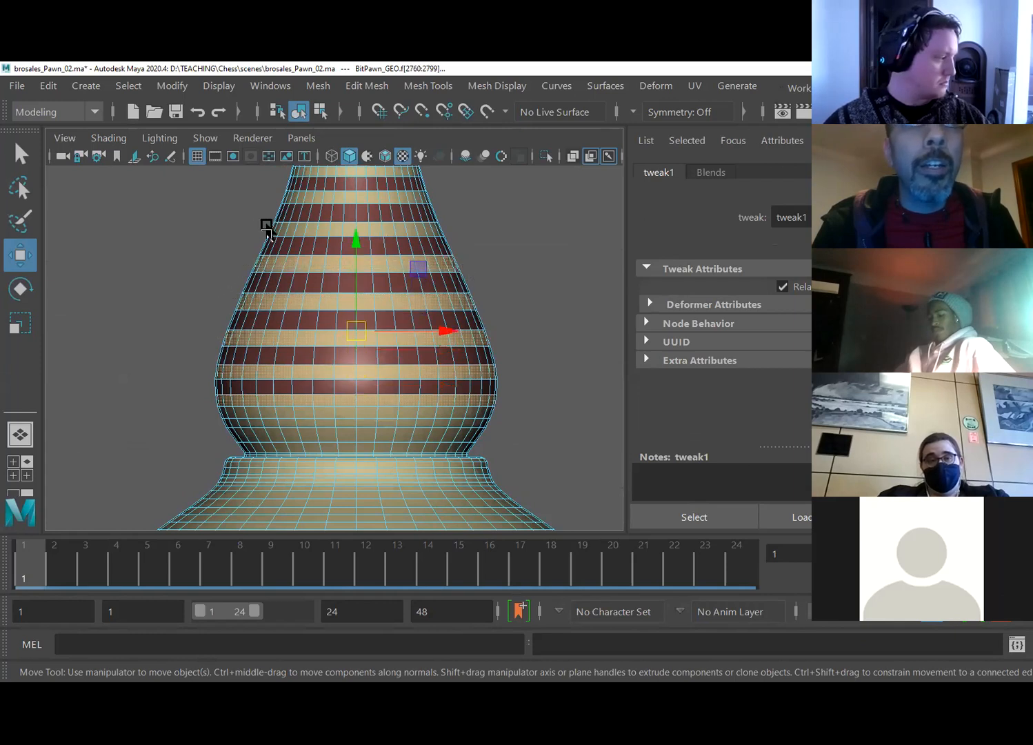
{"action": "left_click_drag", "start_coordinate": [411, 229], "coordinate": [438, 198]}
{"action": "middle_click_drag", "start_coordinate": [318, 215], "coordinate": [322, 301], "text": "alt"}
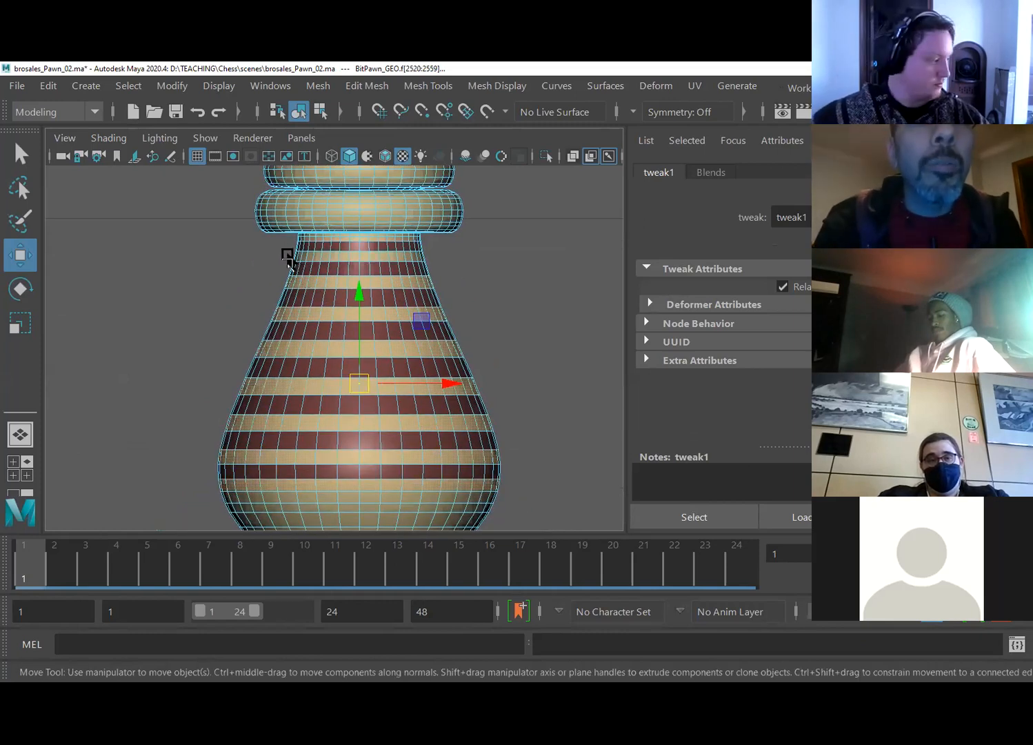
{"action": "left_click_drag", "start_coordinate": [344, 243], "coordinate": [280, 242], "text": "shift"}
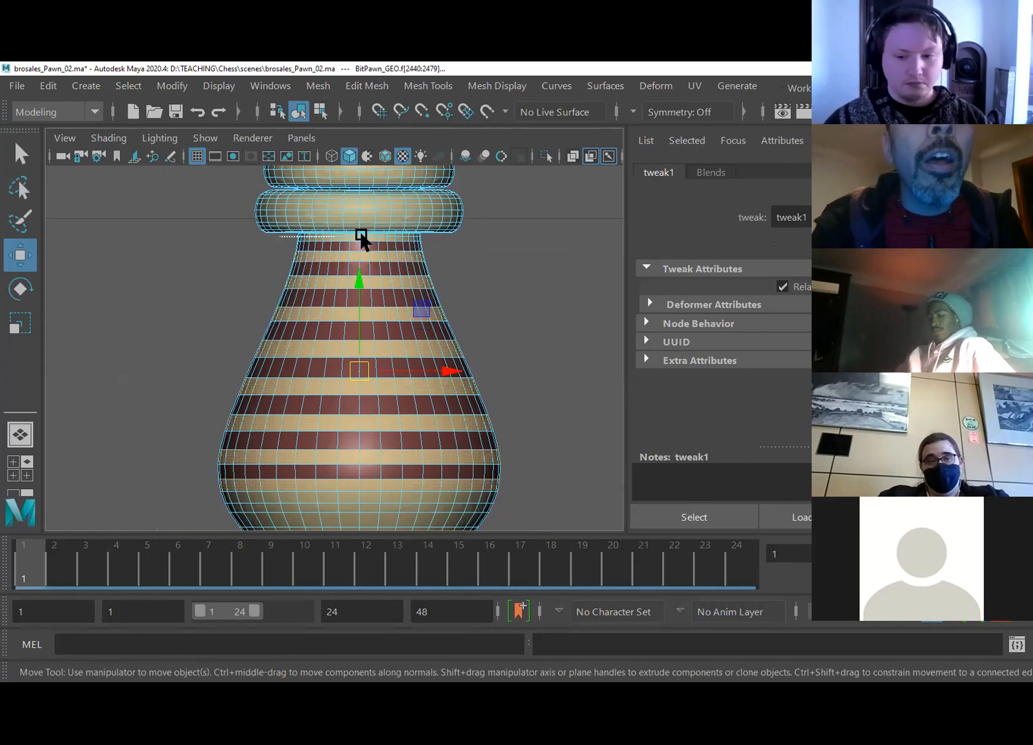
{"action": "left_click_drag", "start_coordinate": [449, 237], "coordinate": [450, 236], "text": "shift"}
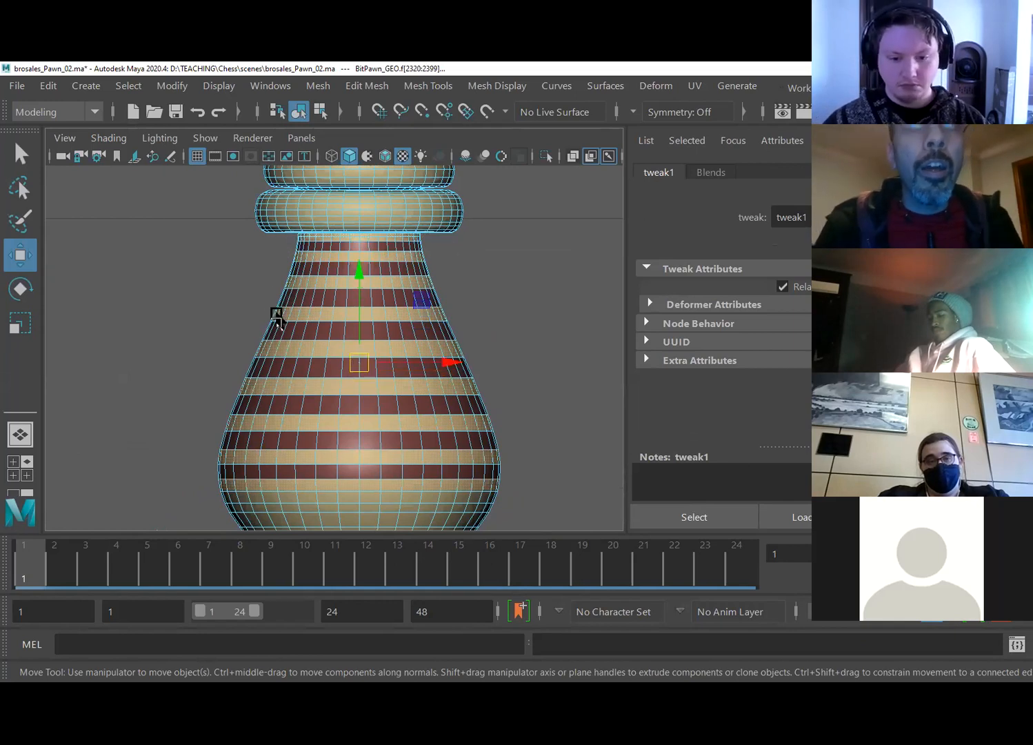
- Assign a new Lambert material named Stripes_SHDR to the selected face rings and set its color to white
{"action": "right_click_drag", "start_coordinate": [326, 190], "coordinate": [311, 645]}
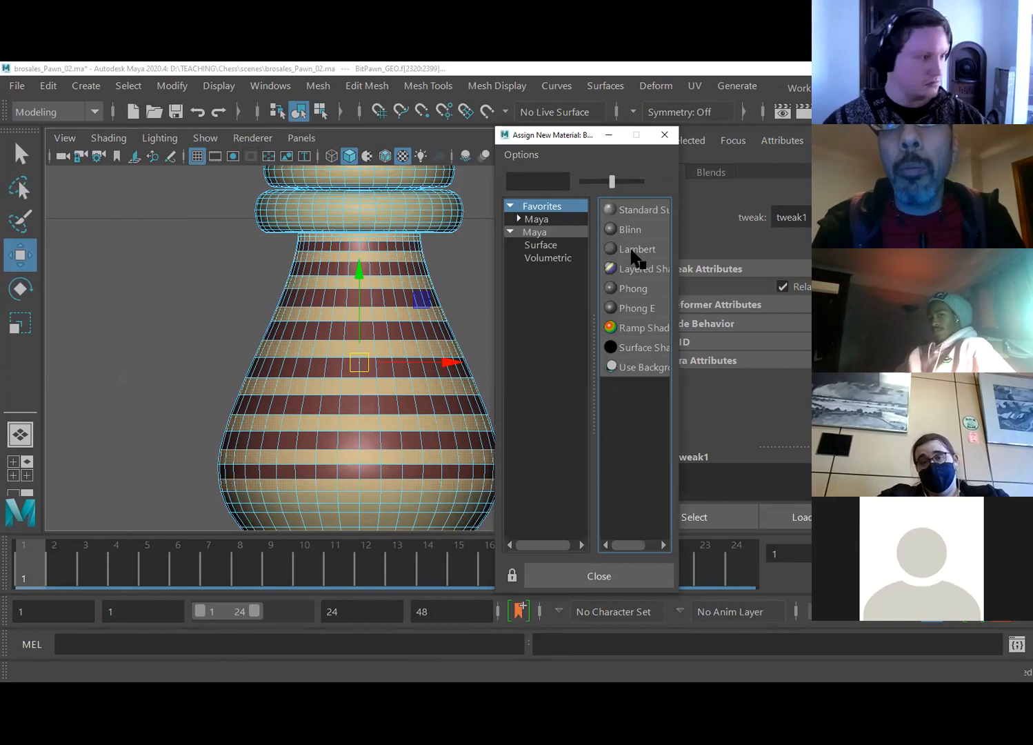
{"action": "left_click", "coordinate": [634, 252]}
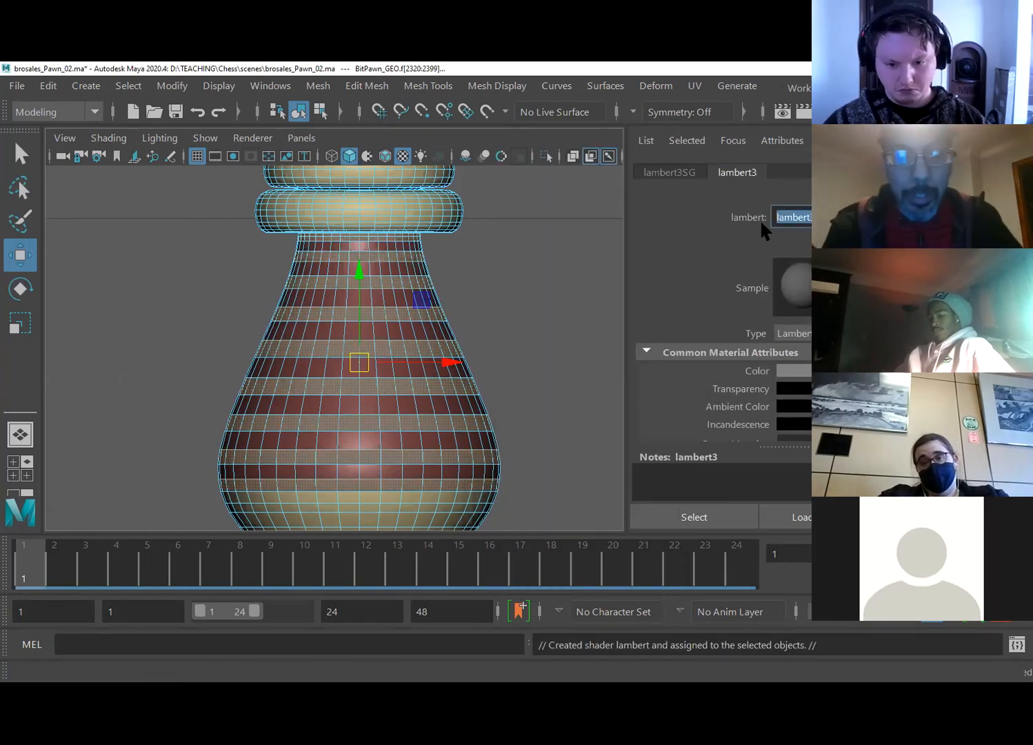
{"action": "type", "text": "Str"}
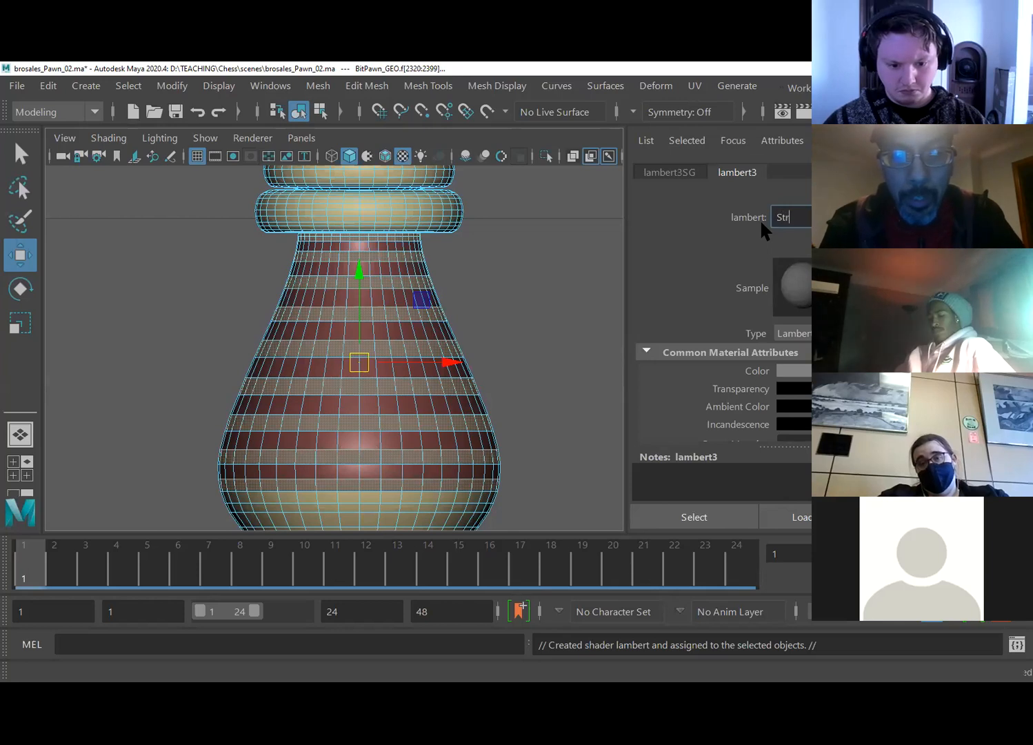
{"action": "type", "text": "ipes_"}
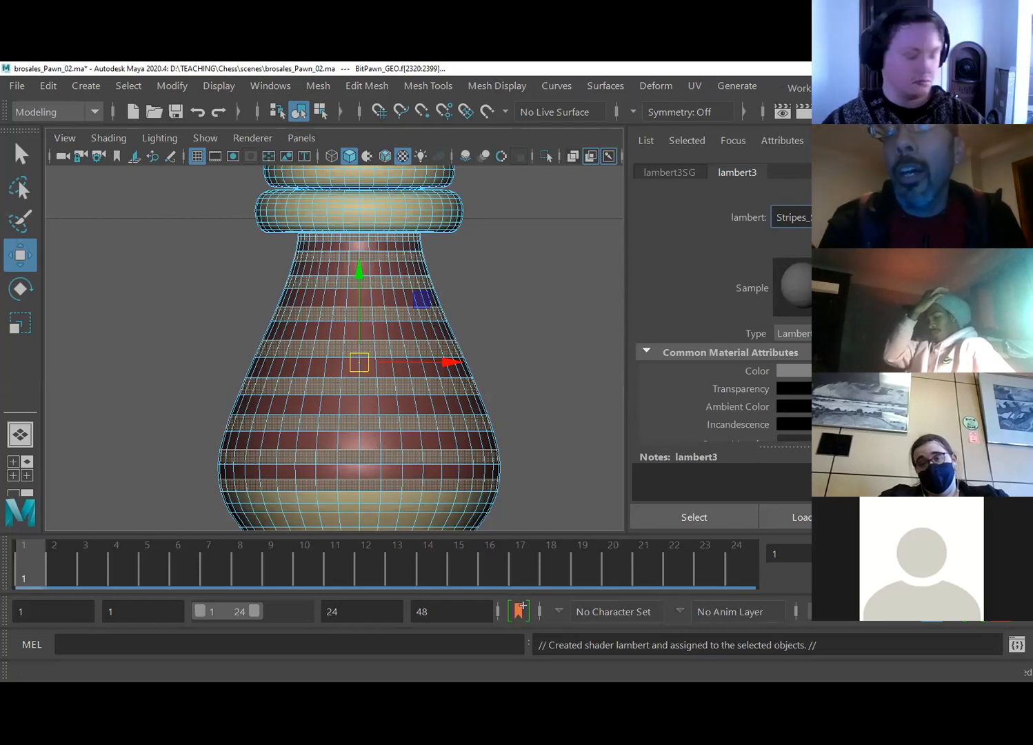
{"action": "left_click", "coordinate": [808, 371]}
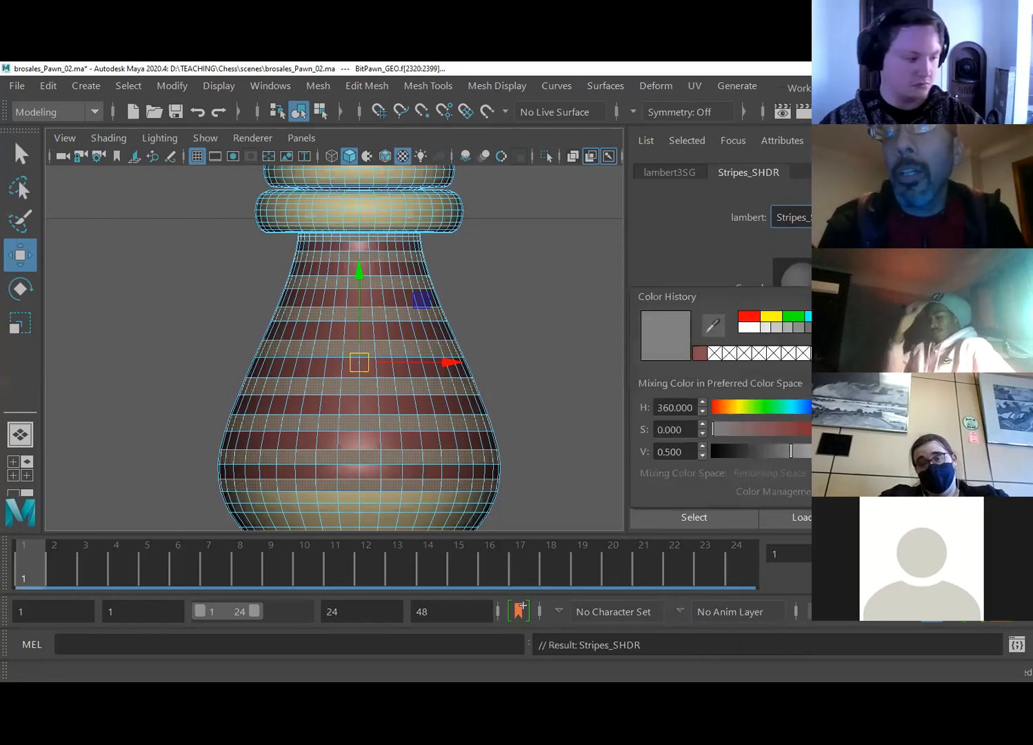
{"action": "left_click", "coordinate": [746, 330]}
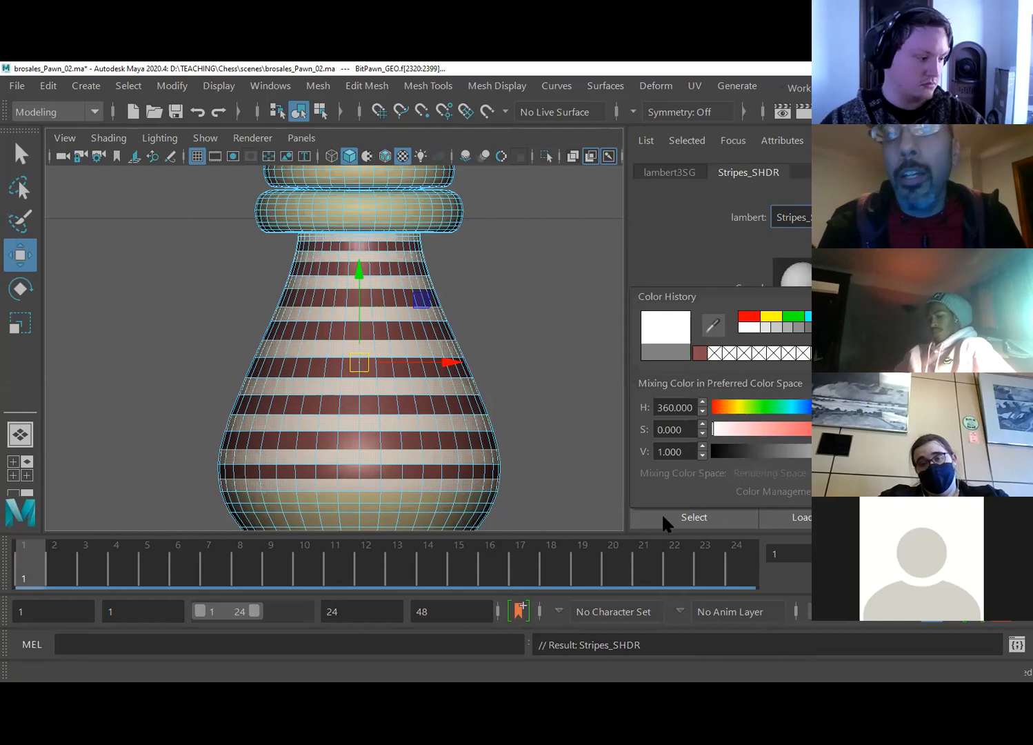
- Clear the face selection, return the pawn to object mode and switch the viewport from front to perspective view
{"action": "left_click", "coordinate": [541, 291]}
{"action": "right_click", "coordinate": [363, 190]}
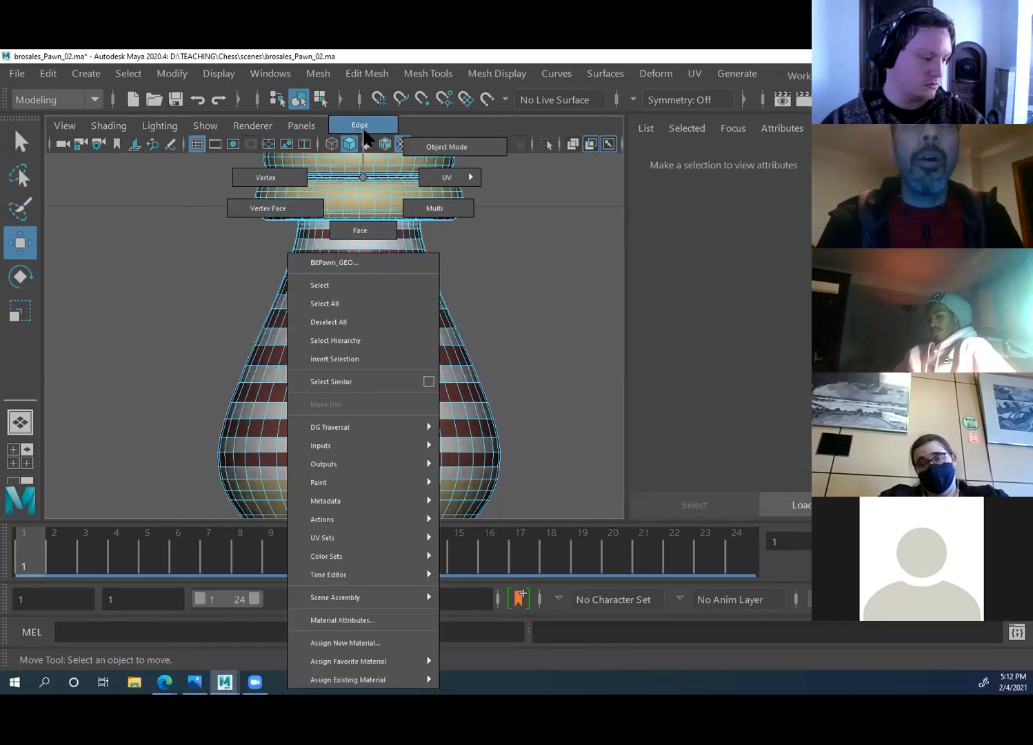
{"action": "left_click", "coordinate": [438, 147]}
{"action": "left_click", "coordinate": [203, 294]}
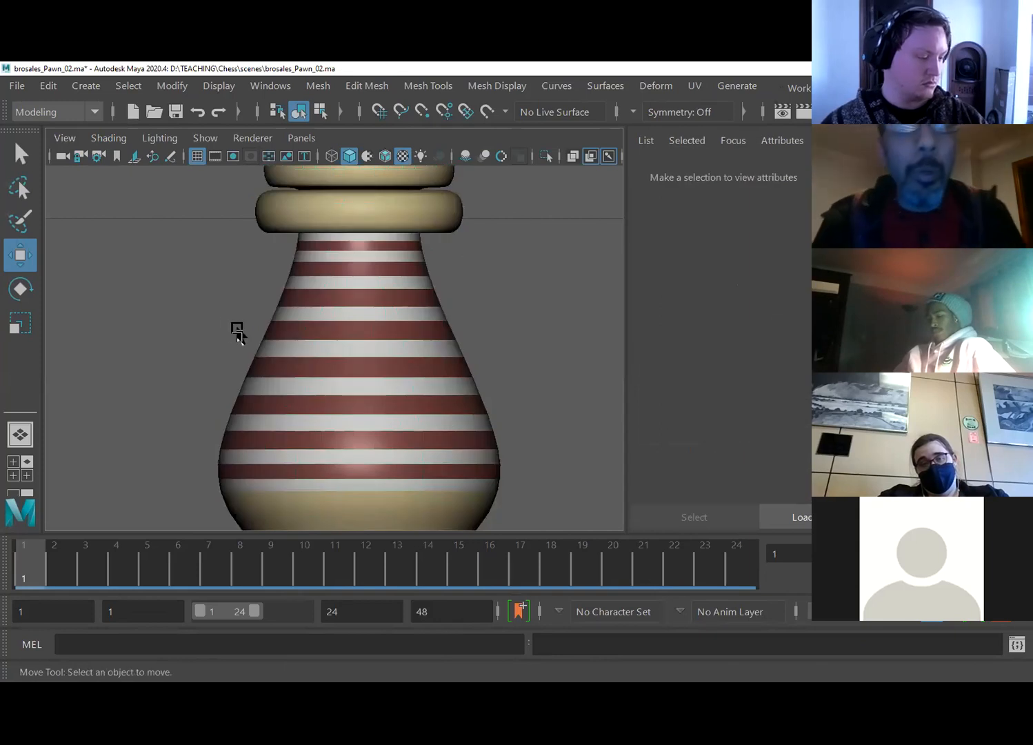
{"action": "scroll", "coordinate": [305, 341], "scroll_direction": "down", "scroll_amount": 3}
{"action": "scroll", "coordinate": [310, 343], "scroll_direction": "up", "scroll_amount": 3}
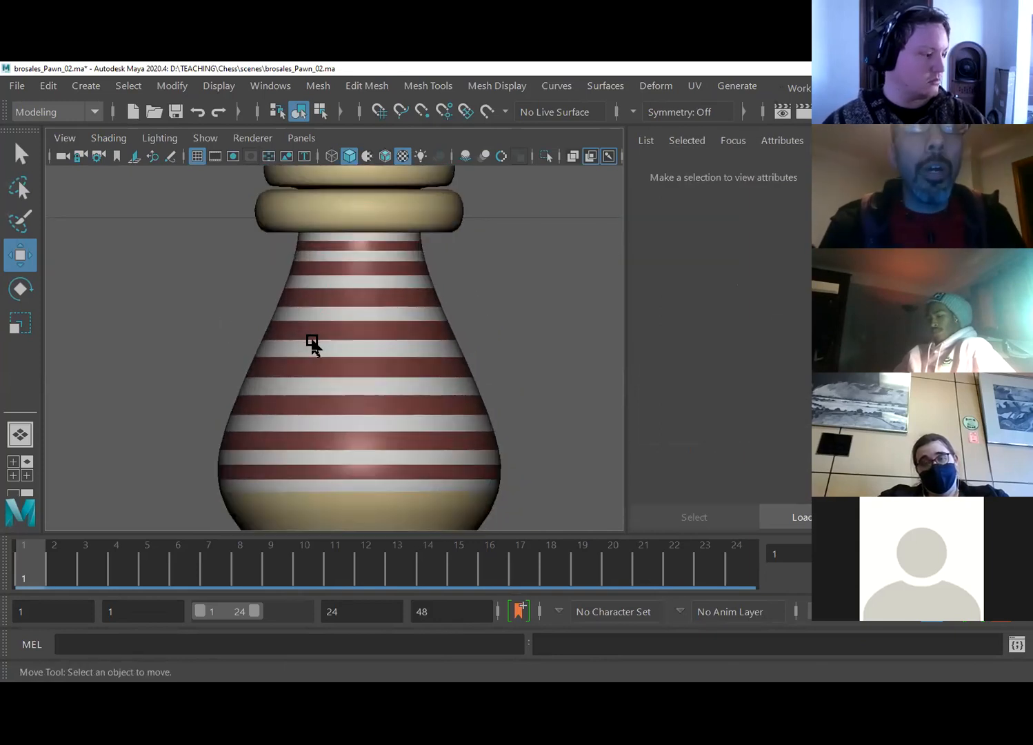
{"action": "key", "text": "space"}
{"action": "left_click_drag", "start_coordinate": [312, 341], "coordinate": [300, 296]}
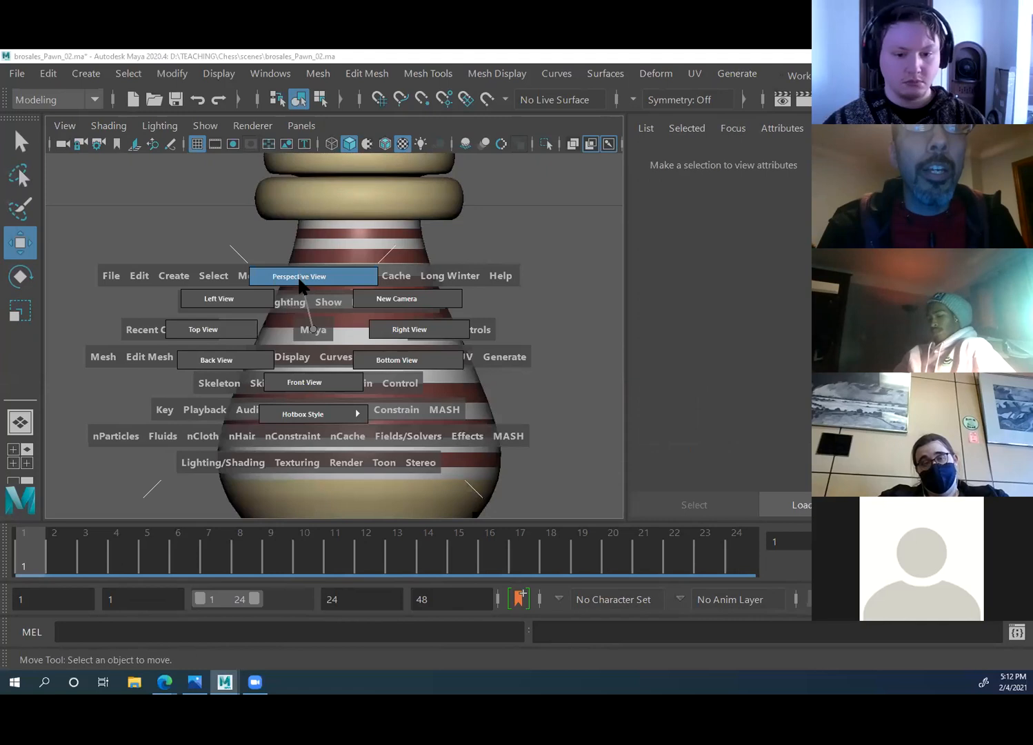
- Examine the red and white stripes and the plain base of the pawn from several perspective angles
{"action": "left_click_drag", "start_coordinate": [244, 320], "coordinate": [265, 289], "text": "alt"}
{"action": "middle_click_drag", "start_coordinate": [265, 288], "coordinate": [274, 361], "text": "alt"}
{"action": "left_click_drag", "start_coordinate": [343, 372], "coordinate": [306, 351], "text": "alt"}
{"action": "right_click_drag", "start_coordinate": [309, 363], "coordinate": [329, 366], "text": "alt"}
{"action": "mouse_move", "coordinate": [304, 359]}
{"action": "left_mouse_down", "text": "alt"}
{"action": "mouse_move", "coordinate": [281, 357]}
{"action": "mouse_move", "coordinate": [300, 341]}
{"action": "left_mouse_up", "text": "alt"}
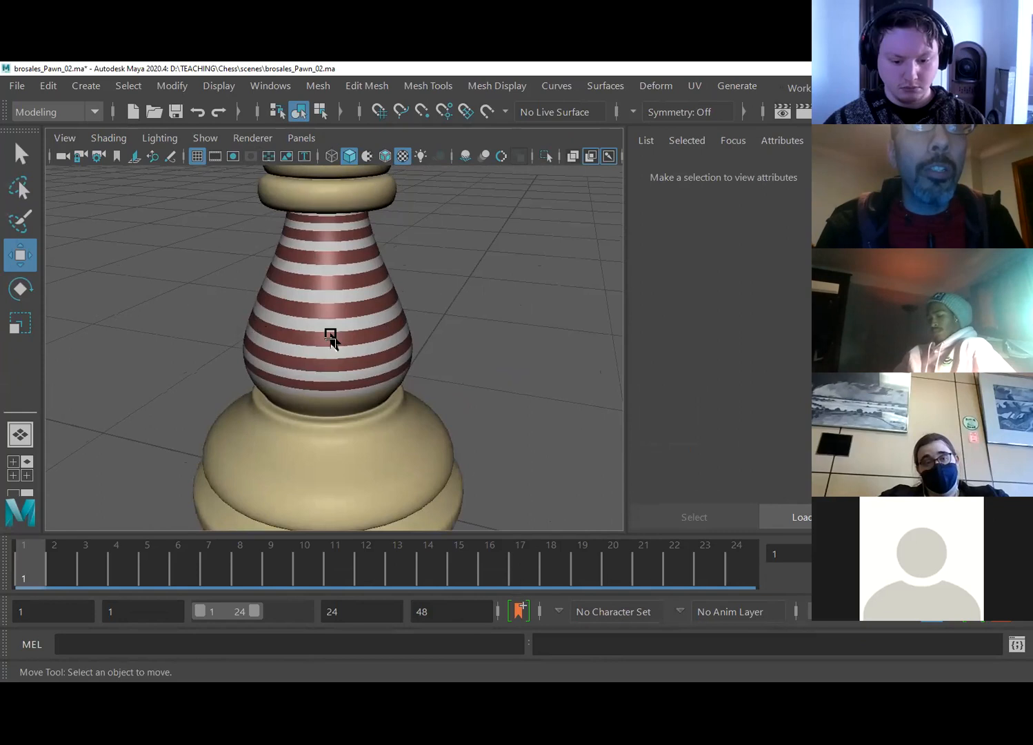
{"action": "left_click_drag", "start_coordinate": [253, 417], "coordinate": [523, 408], "text": "alt"}
{"action": "left_click_drag", "start_coordinate": [337, 428], "coordinate": [300, 371], "text": "alt"}
{"action": "left_click_drag", "start_coordinate": [254, 274], "coordinate": [347, 243], "text": "alt"}
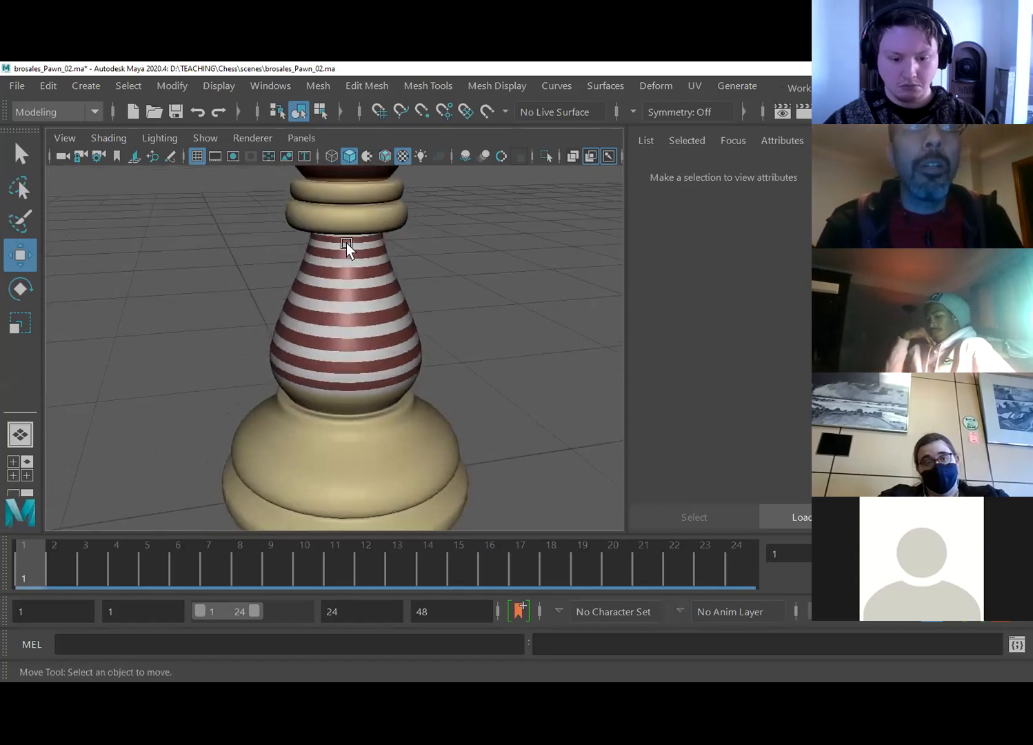
{"action": "left_click_drag", "start_coordinate": [284, 311], "coordinate": [315, 461], "text": "alt"}
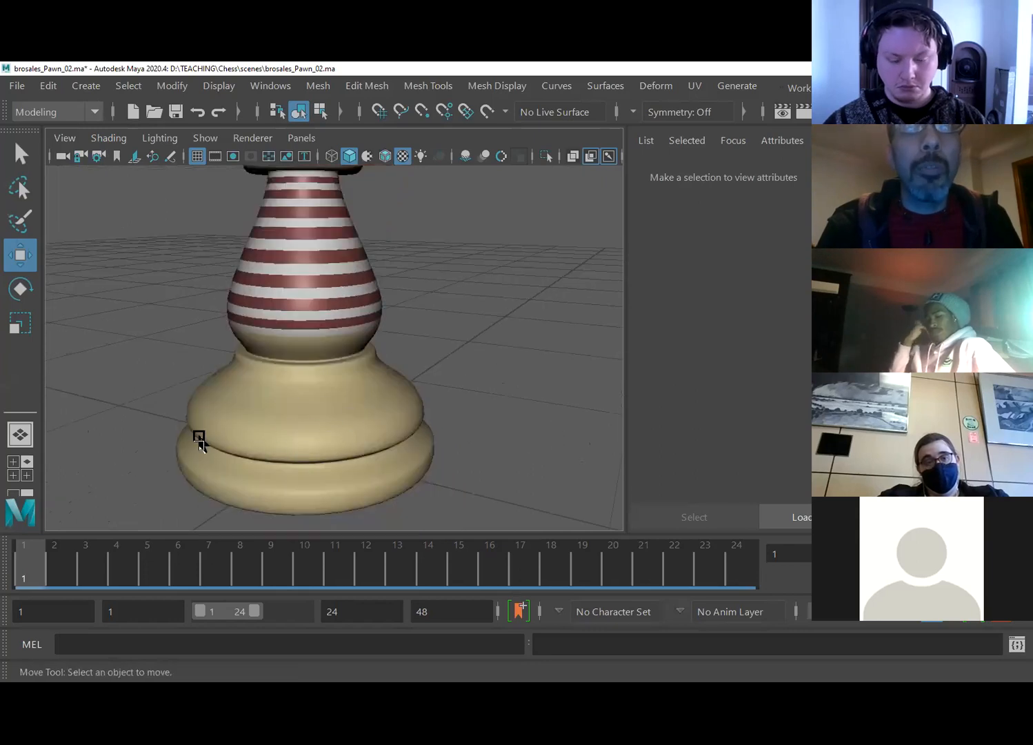
{"action": "right_click_drag", "start_coordinate": [277, 432], "coordinate": [284, 219]}
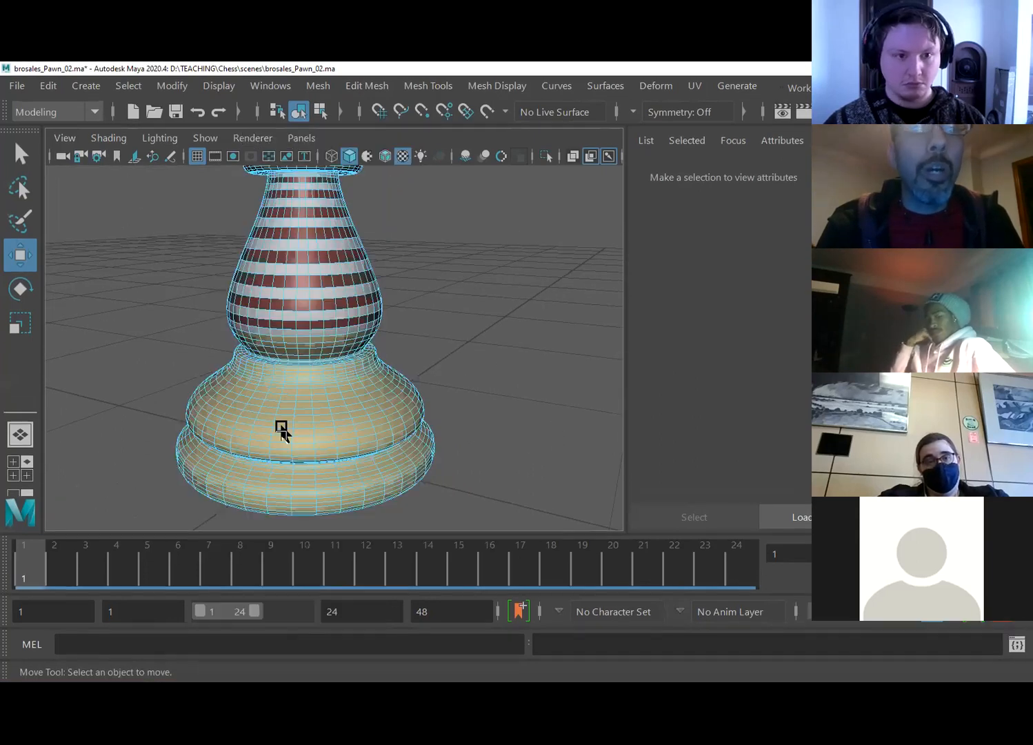
{"action": "left_click", "coordinate": [313, 433], "text": "shift"}
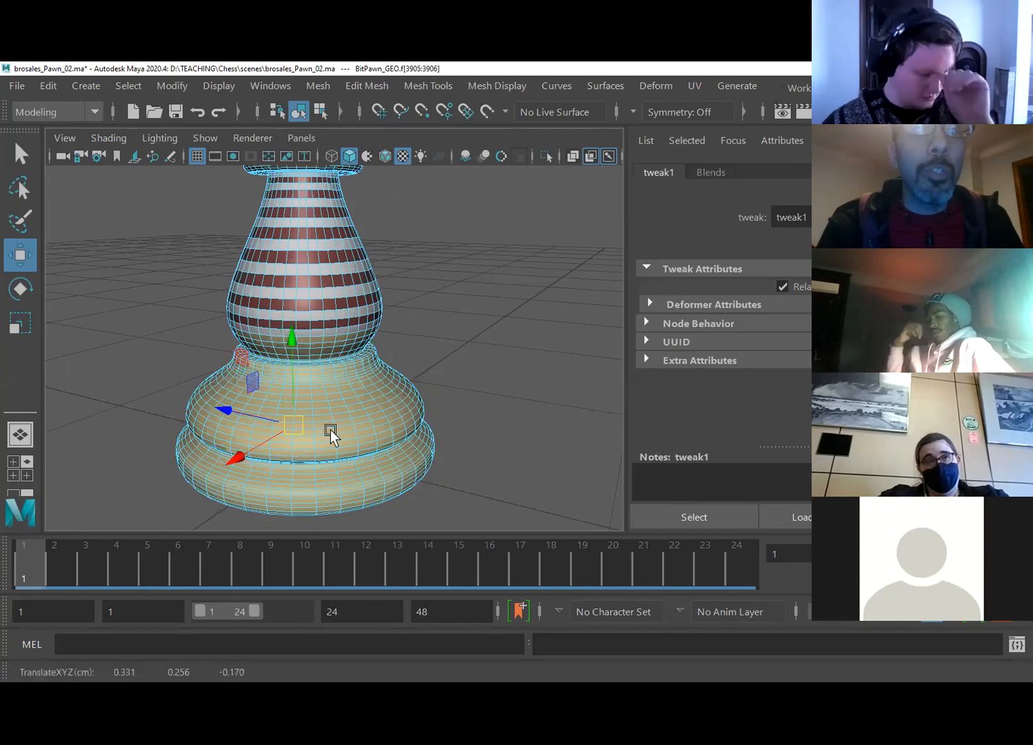
{"action": "double_click", "coordinate": [320, 431], "text": "shift"}
{"action": "right_click_drag", "start_coordinate": [287, 389], "coordinate": [245, 376], "text": "alt"}
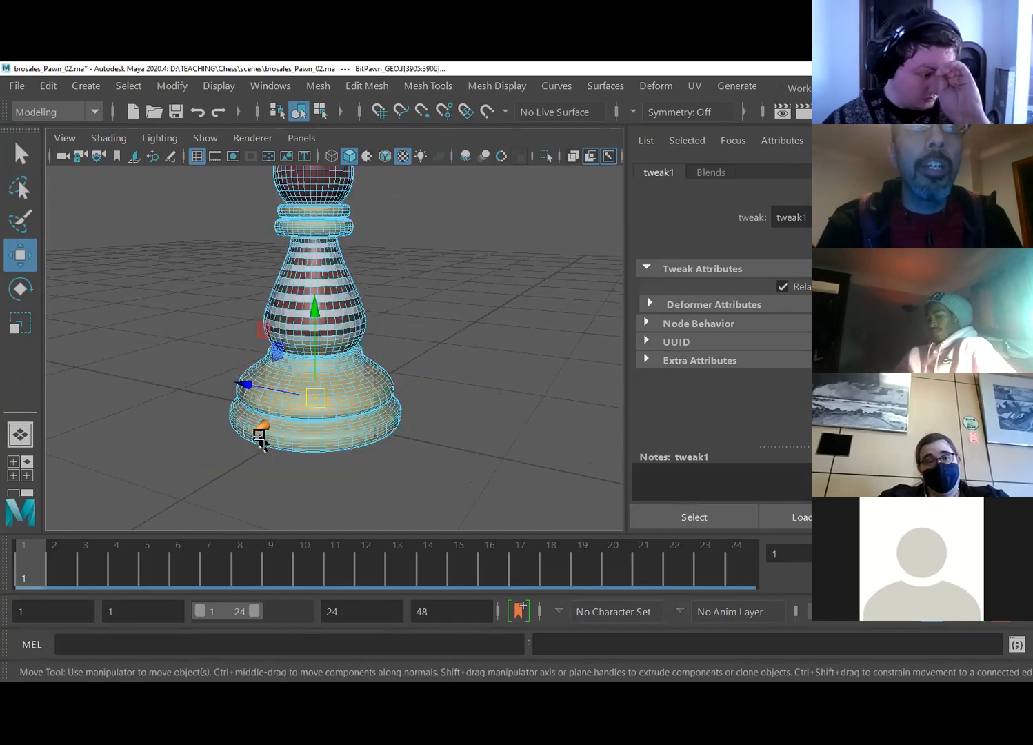
{"action": "middle_click_drag", "start_coordinate": [257, 433], "coordinate": [279, 511], "text": "alt"}
{"action": "right_click_drag", "start_coordinate": [320, 341], "coordinate": [410, 148]}
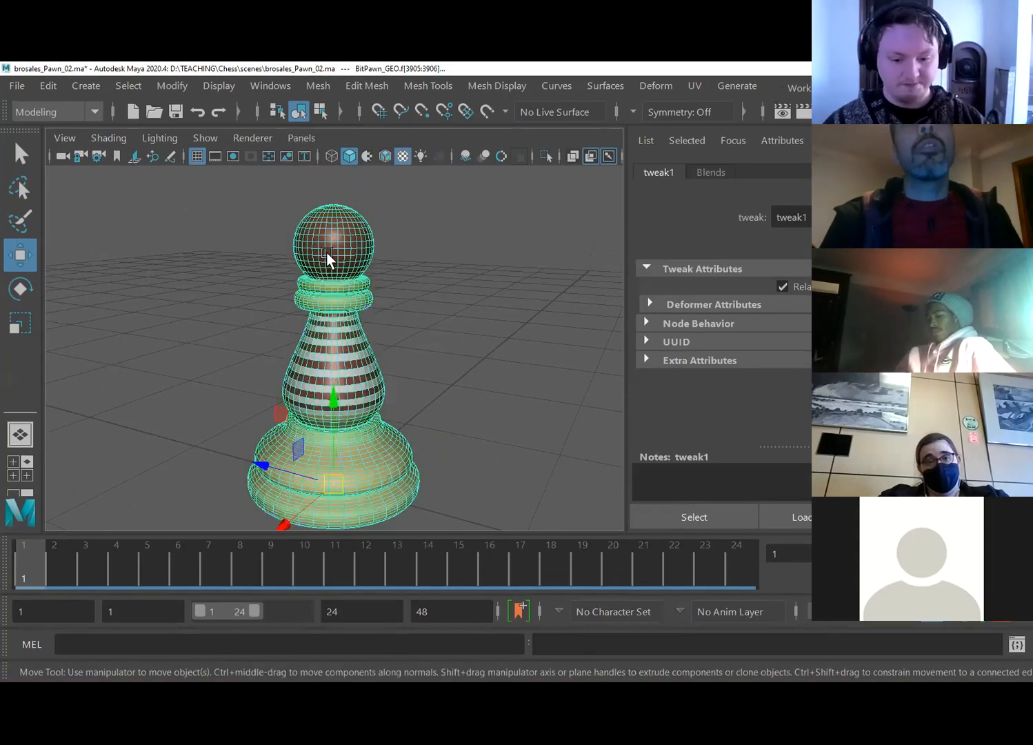
{"action": "left_click", "coordinate": [236, 392]}
- Widen the perspective viewport beside the Attribute Editor and leave the pawn deselected in it
{"action": "left_click_drag", "start_coordinate": [235, 391], "coordinate": [153, 388], "text": "alt"}
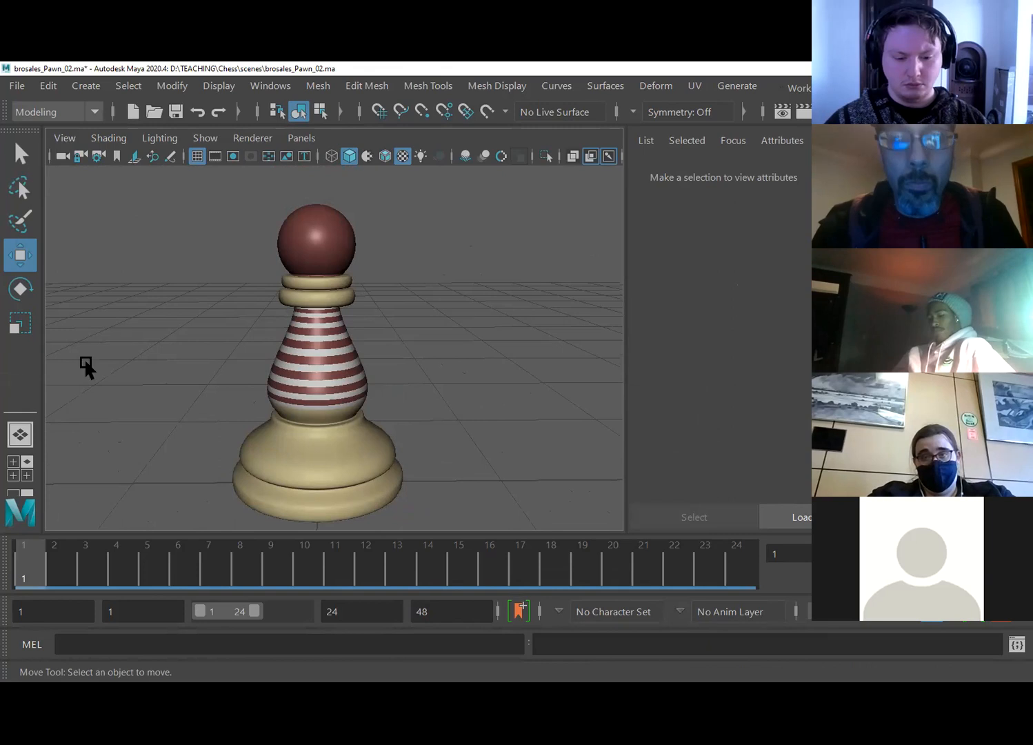
{"action": "left_click_drag", "start_coordinate": [627, 289], "coordinate": [731, 301]}
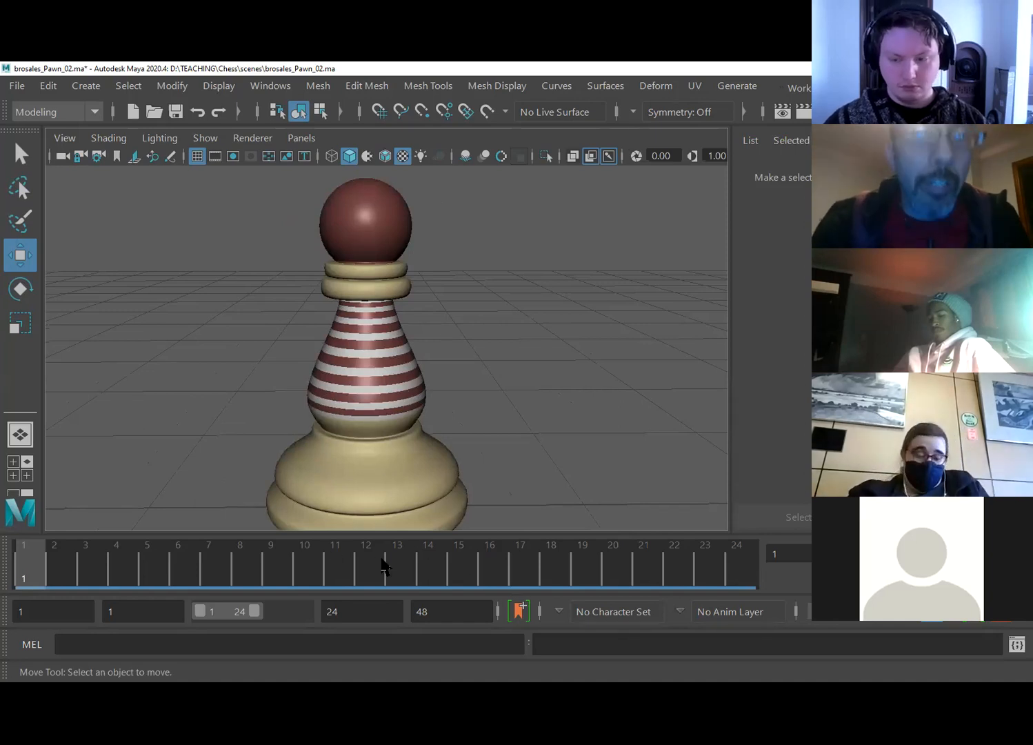
{"action": "left_click", "coordinate": [299, 464]}
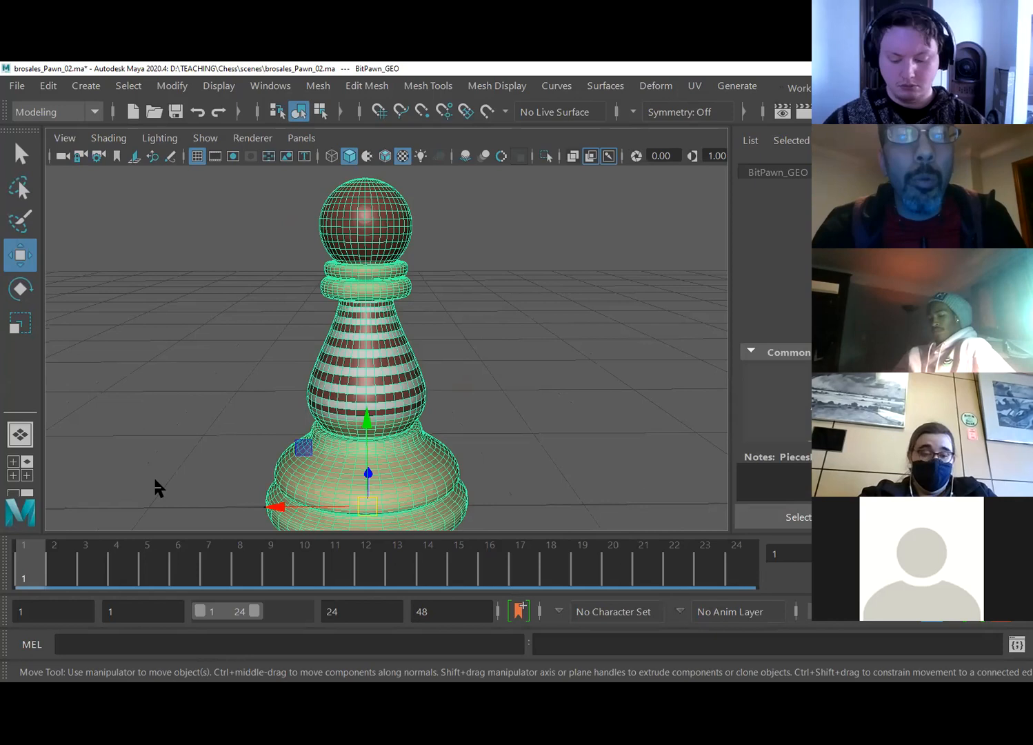
{"action": "left_click", "coordinate": [202, 355]}
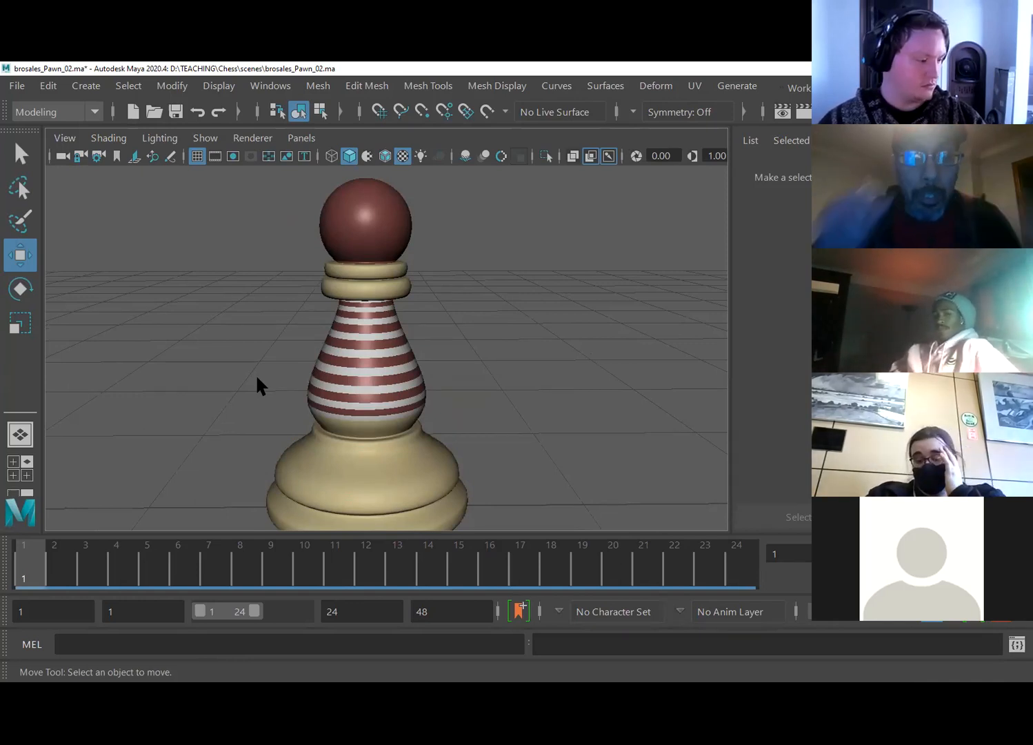
- Switch the pawn to vertex selection and select a single vertex on the striped body
{"action": "left_click", "coordinate": [372, 413]}
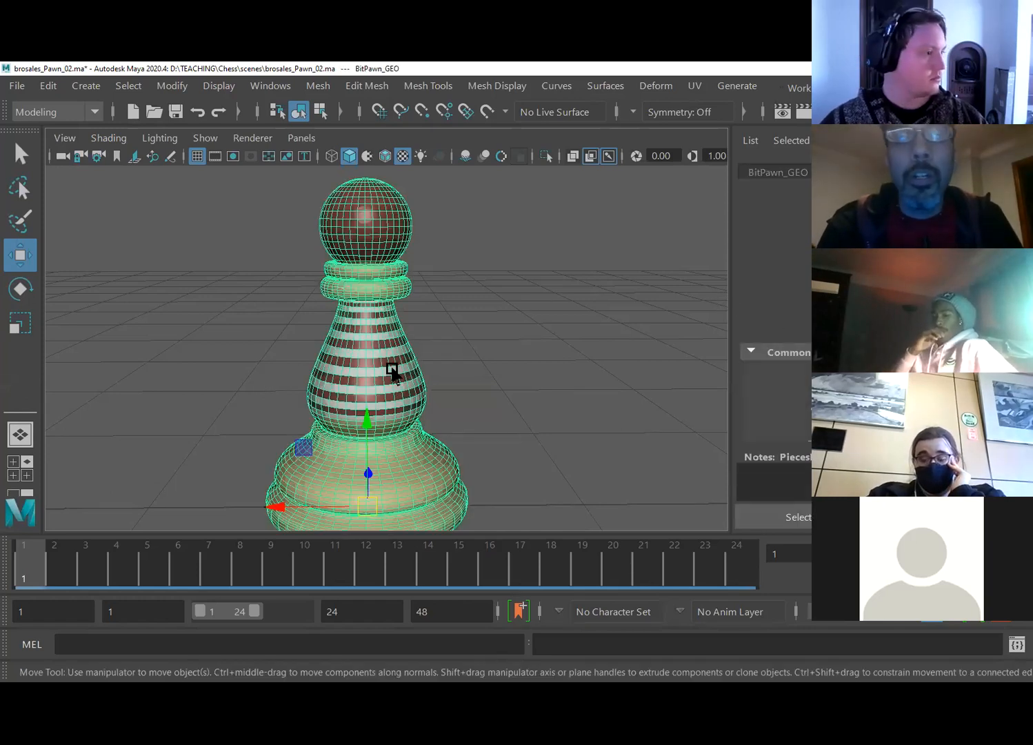
{"action": "right_click_drag", "start_coordinate": [366, 378], "coordinate": [268, 324]}
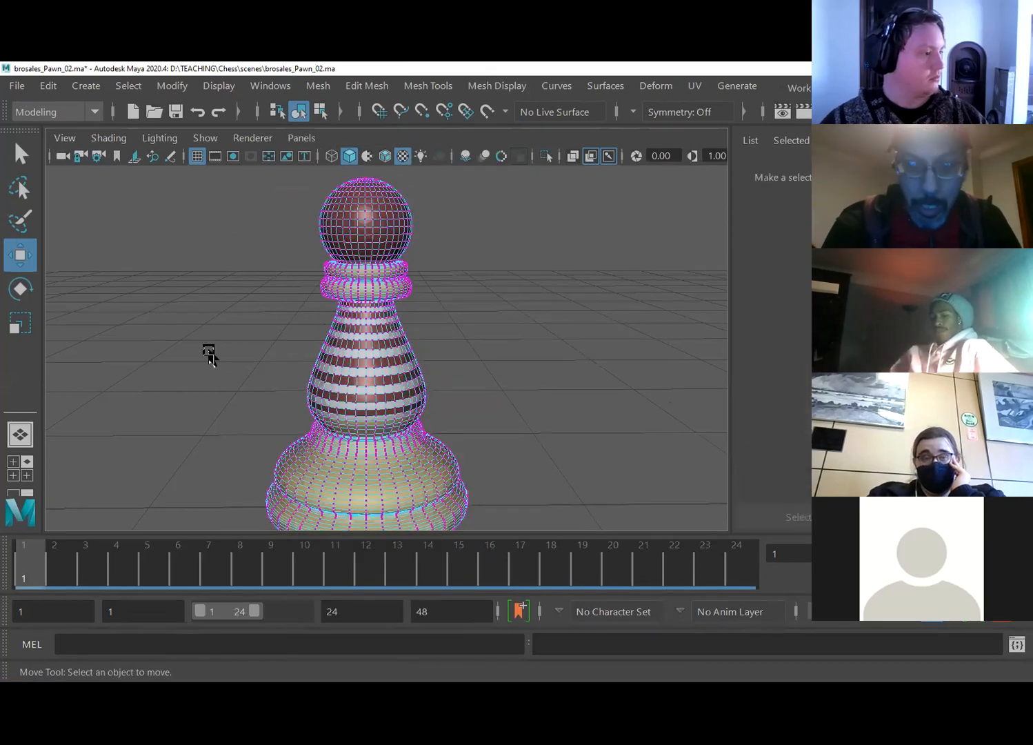
{"action": "right_click_drag", "start_coordinate": [217, 357], "coordinate": [357, 400], "text": "alt"}
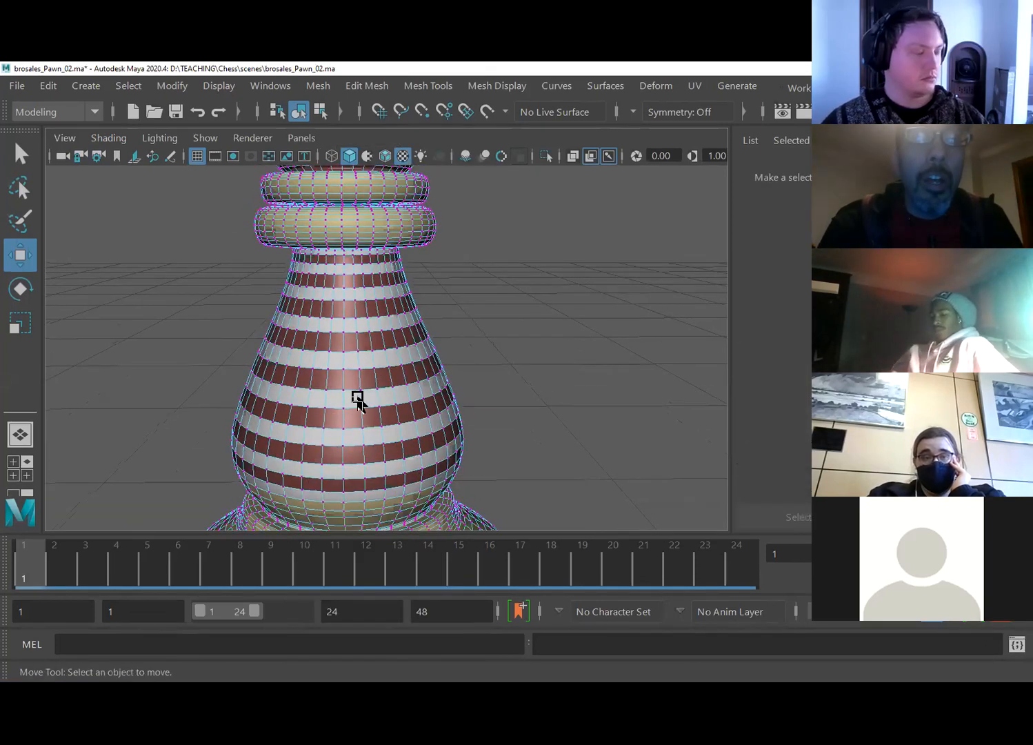
{"action": "left_click_drag", "start_coordinate": [357, 399], "coordinate": [342, 358], "text": "alt"}
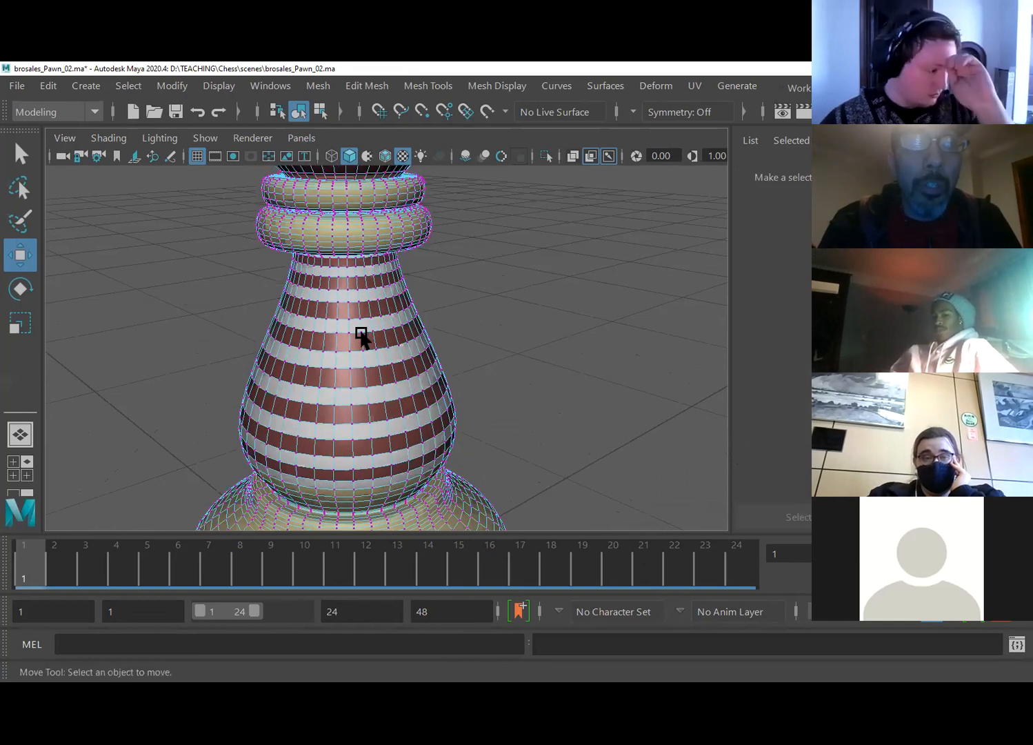
{"action": "left_click", "coordinate": [360, 334]}
{"action": "right_click_drag", "start_coordinate": [371, 381], "coordinate": [339, 359], "text": "alt"}
{"action": "left_click", "coordinate": [335, 353]}
{"action": "right_click_drag", "start_coordinate": [362, 408], "coordinate": [208, 350], "text": "alt"}
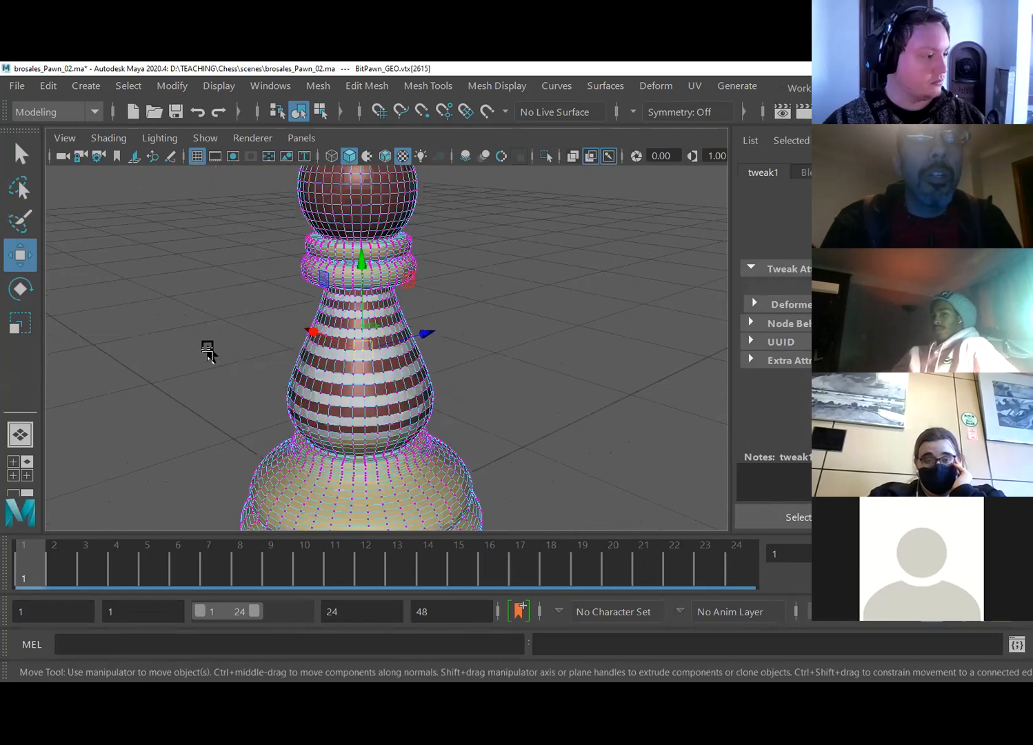
- Split the workspace into two side-by-side views and show the UV Editor in the one beside the perspective view
{"action": "key", "text": "space"}
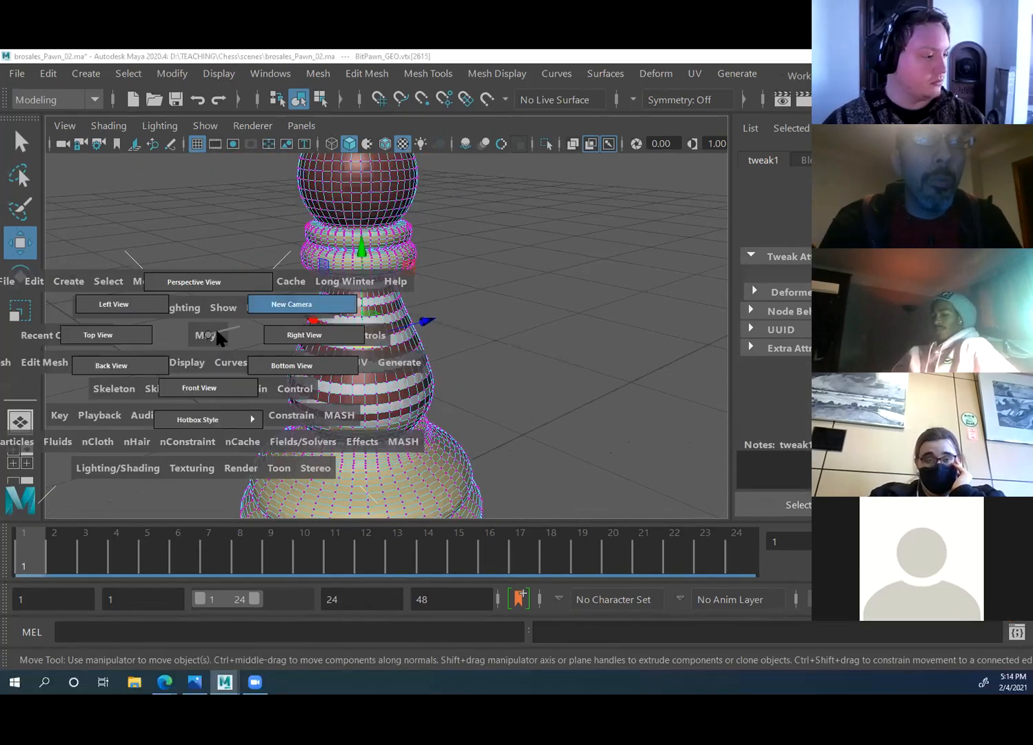
{"action": "left_click", "coordinate": [301, 125]}
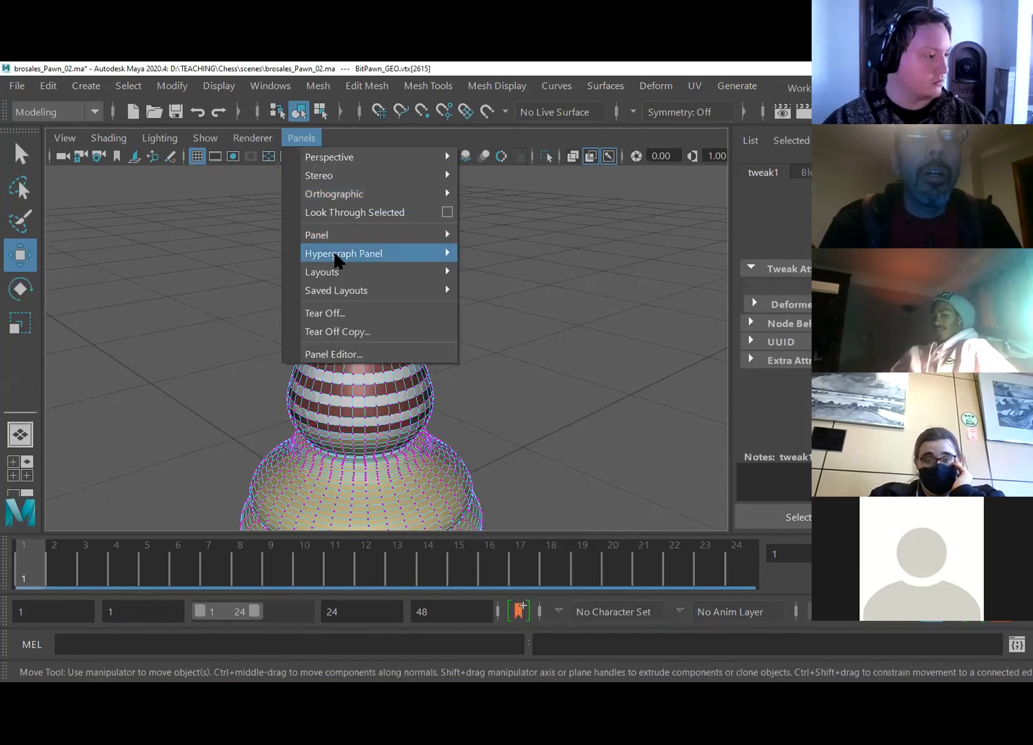
{"action": "mouse_move", "coordinate": [438, 259]}
{"action": "left_click", "coordinate": [531, 290]}
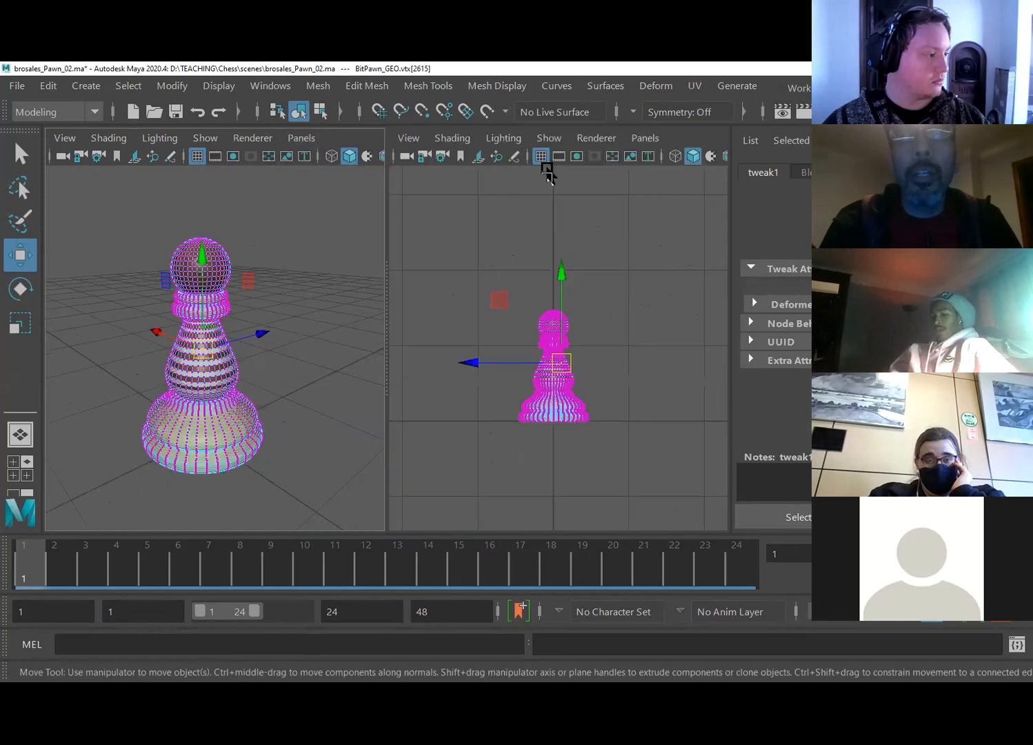
{"action": "left_click", "coordinate": [641, 139]}
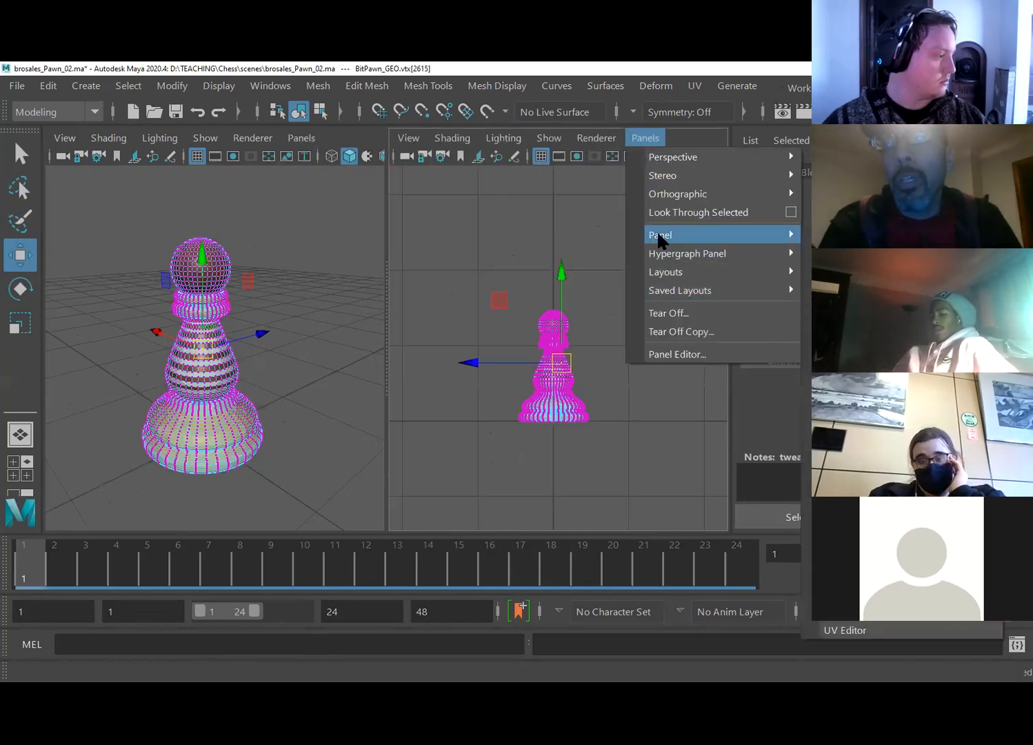
{"action": "left_click", "coordinate": [653, 504]}
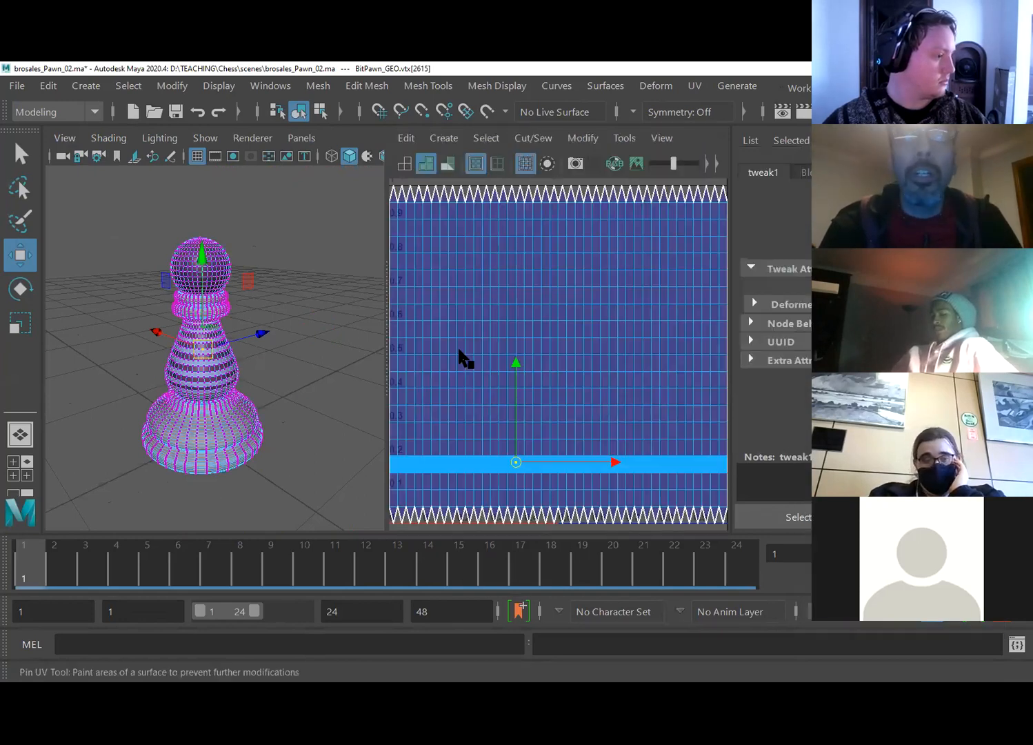
- Switch the pawn to UV selection and select single UVs on the stripes and collar, followed by the UVs of the head's upper half
{"action": "right_click_drag", "start_coordinate": [189, 373], "coordinate": [280, 293]}
{"action": "right_click_drag", "start_coordinate": [120, 350], "coordinate": [257, 403], "text": "alt"}
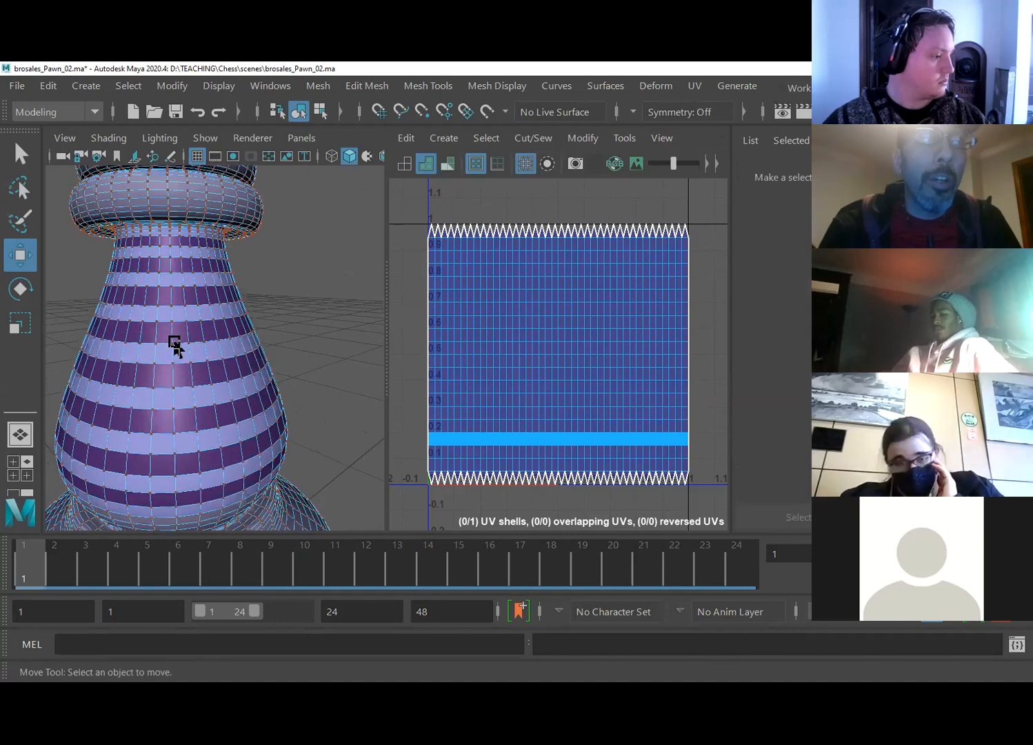
{"action": "left_click", "coordinate": [172, 344]}
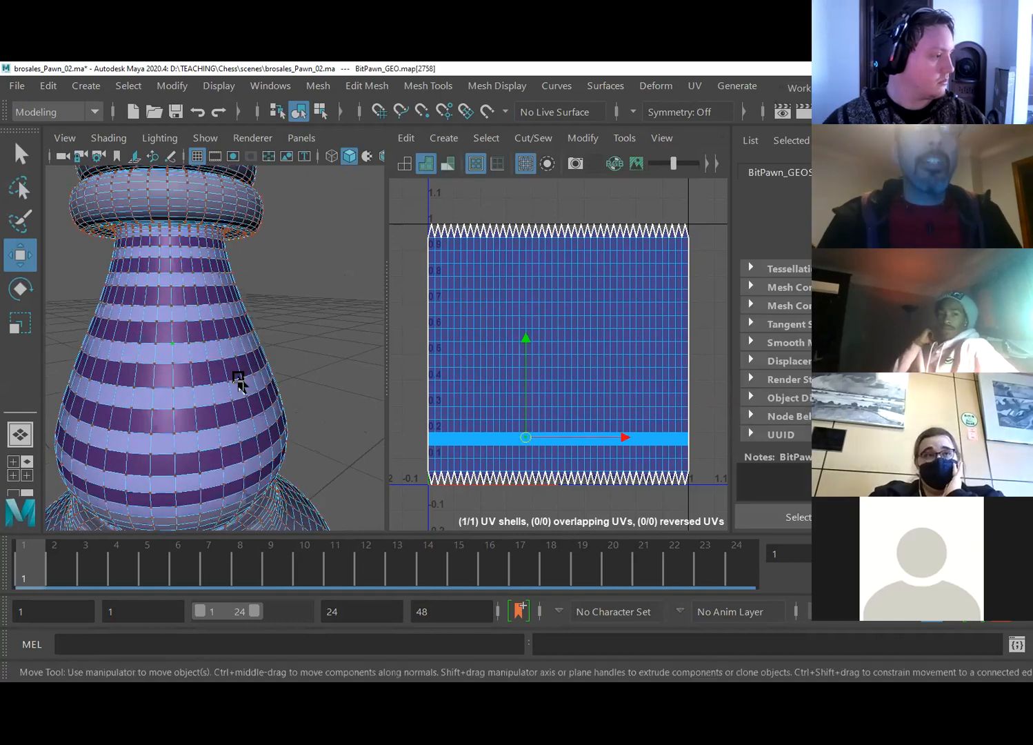
{"action": "right_click_drag", "start_coordinate": [171, 360], "coordinate": [108, 306], "text": "alt"}
{"action": "left_click", "coordinate": [129, 308]}
{"action": "left_click", "coordinate": [183, 286]}
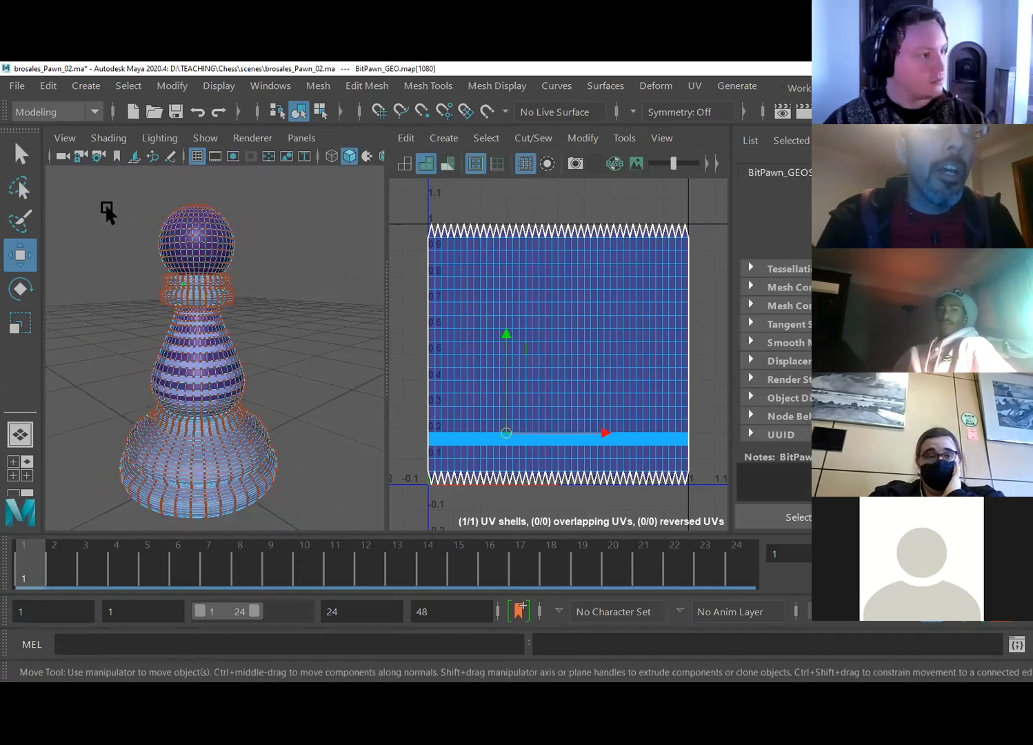
{"action": "left_click_drag", "start_coordinate": [107, 195], "coordinate": [254, 258]}
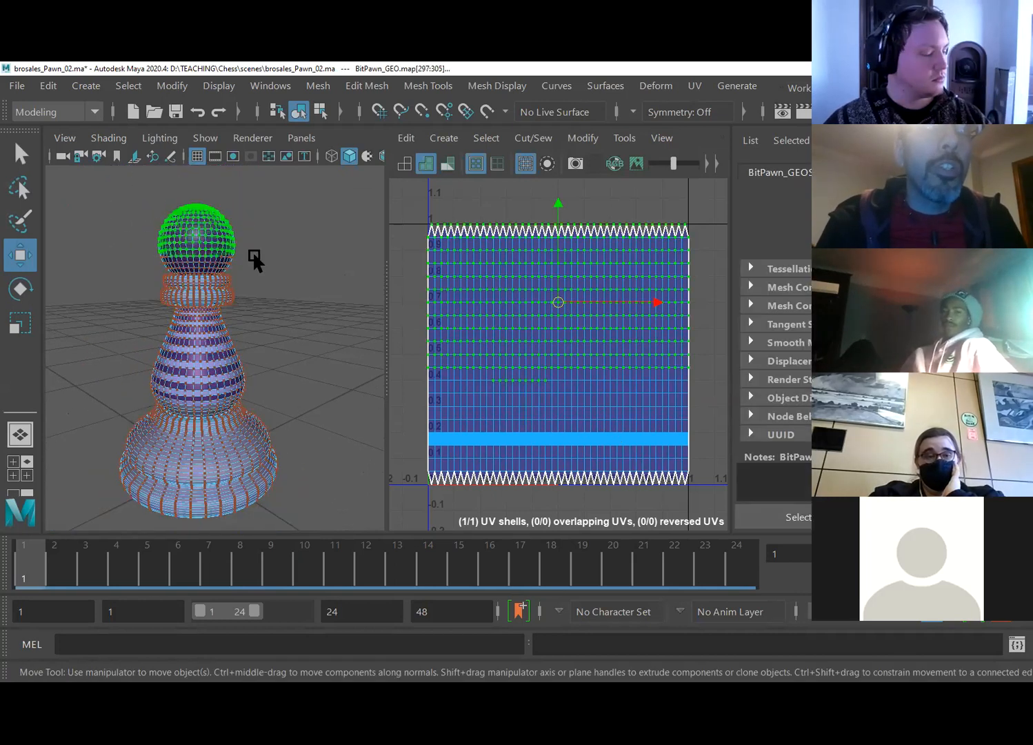
- Switch the pawn back to vertex selection and select a single vertex on the collar
{"action": "right_click_drag", "start_coordinate": [180, 189], "coordinate": [84, 242]}
{"action": "left_click_drag", "start_coordinate": [117, 186], "coordinate": [299, 243]}
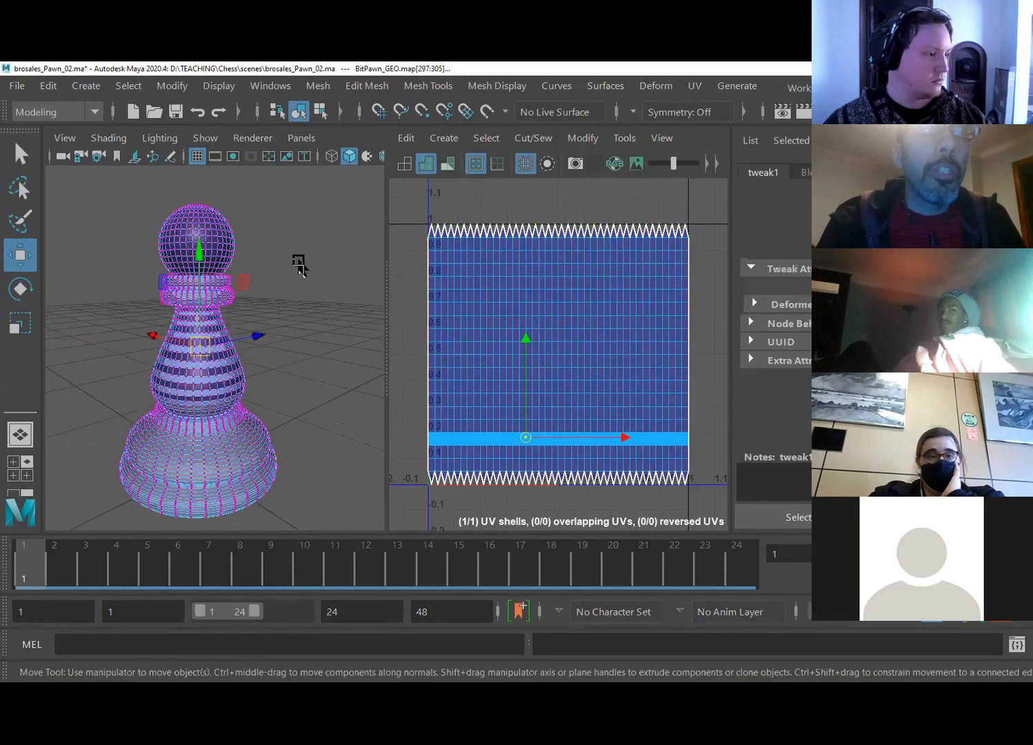
{"action": "left_click", "coordinate": [129, 251]}
{"action": "left_click", "coordinate": [198, 296]}
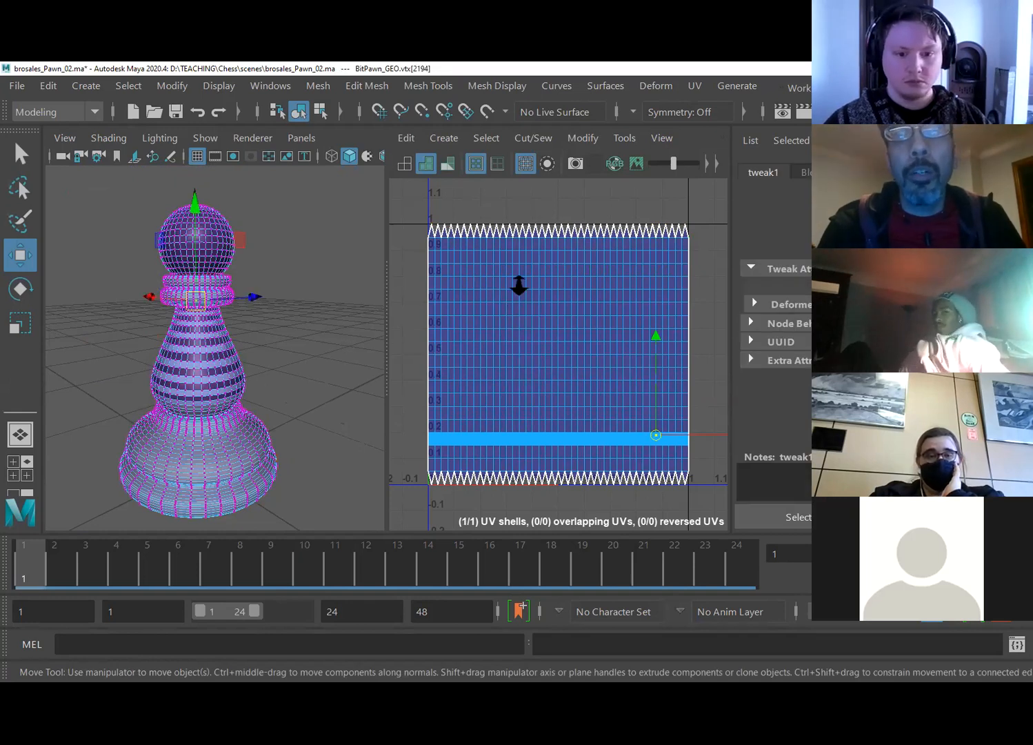
- Examine the pawn's UV layout within the 0 to 1 grid at several zoom levels, alongside the whole model in perspective
{"action": "scroll", "coordinate": [495, 298], "scroll_direction": "up", "scroll_amount": 3}
{"action": "scroll", "coordinate": [495, 298], "scroll_direction": "down", "scroll_amount": 3}
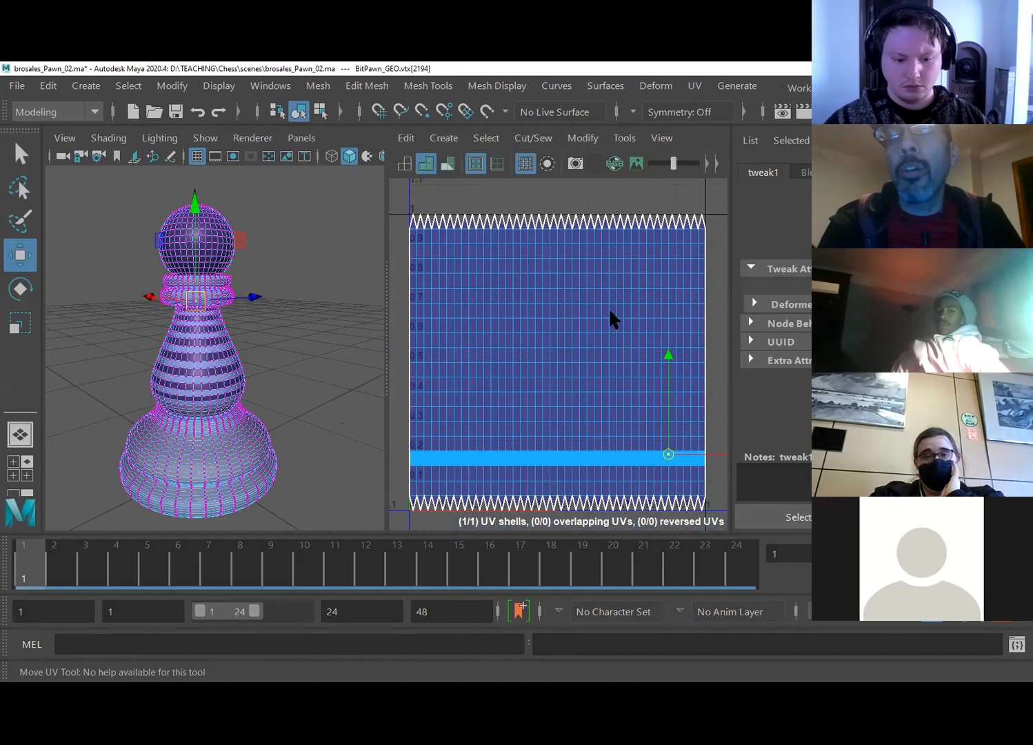
{"action": "scroll", "coordinate": [498, 314], "scroll_direction": "down", "scroll_amount": 2}
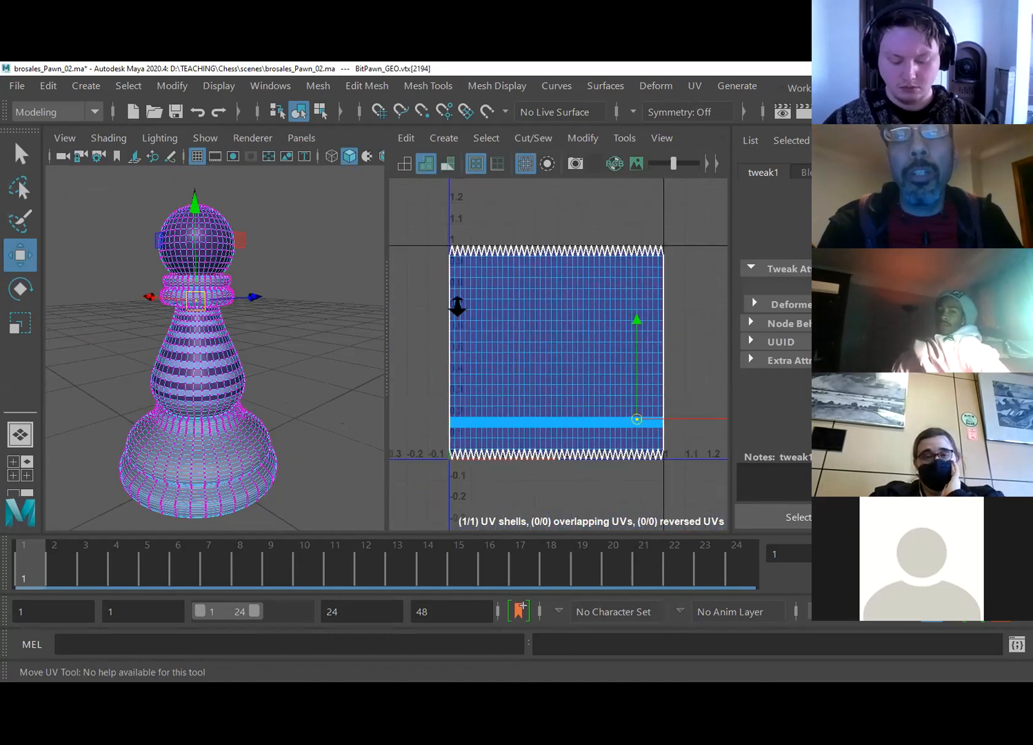
{"action": "scroll", "coordinate": [473, 220], "scroll_direction": "down", "scroll_amount": 2}
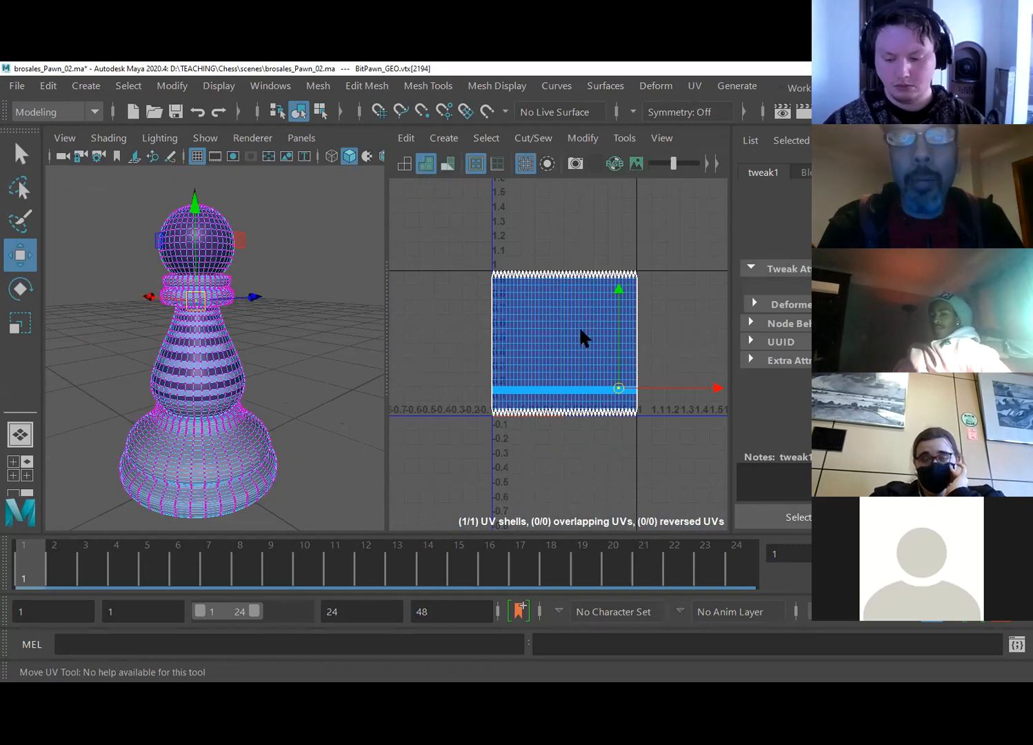
{"action": "mouse_move", "coordinate": [635, 385]}
{"action": "right_mouse_down", "text": "alt"}
{"action": "mouse_move", "coordinate": [671, 391]}
{"action": "mouse_move", "coordinate": [624, 378]}
{"action": "right_mouse_up", "text": "alt"}
{"action": "right_click_drag", "start_coordinate": [134, 399], "coordinate": [143, 407], "text": "alt"}
{"action": "mouse_move", "coordinate": [144, 407]}
{"action": "left_mouse_down", "text": "alt"}
{"action": "mouse_move", "coordinate": [195, 400]}
{"action": "mouse_move", "coordinate": [135, 425]}
{"action": "left_mouse_up", "text": "alt"}
{"action": "middle_click_drag", "start_coordinate": [472, 396], "coordinate": [414, 382], "text": "alt"}
{"action": "right_click_drag", "start_coordinate": [454, 380], "coordinate": [456, 387], "text": "alt"}
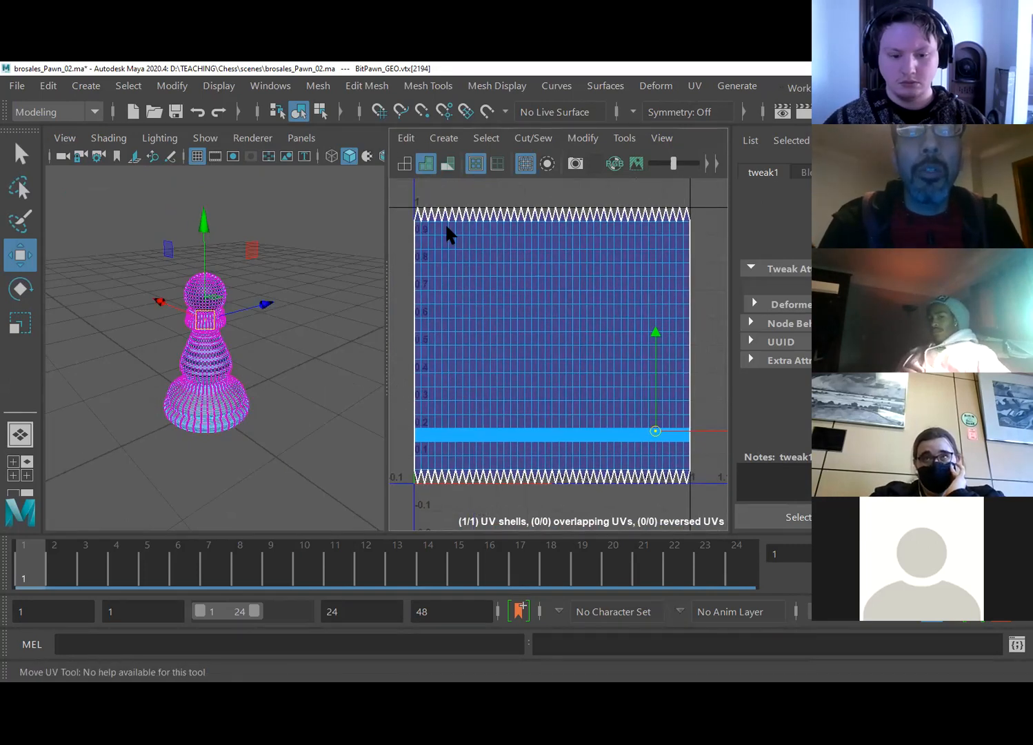
- Select a single vertex on the upper edge of the collar's top ring to see its place in the UV layout
{"action": "right_click_drag", "start_coordinate": [172, 347], "coordinate": [345, 416], "text": "alt"}
{"action": "right_click_drag", "start_coordinate": [112, 368], "coordinate": [228, 328], "text": "alt"}
{"action": "left_click_drag", "start_coordinate": [210, 324], "coordinate": [219, 319], "text": "alt"}
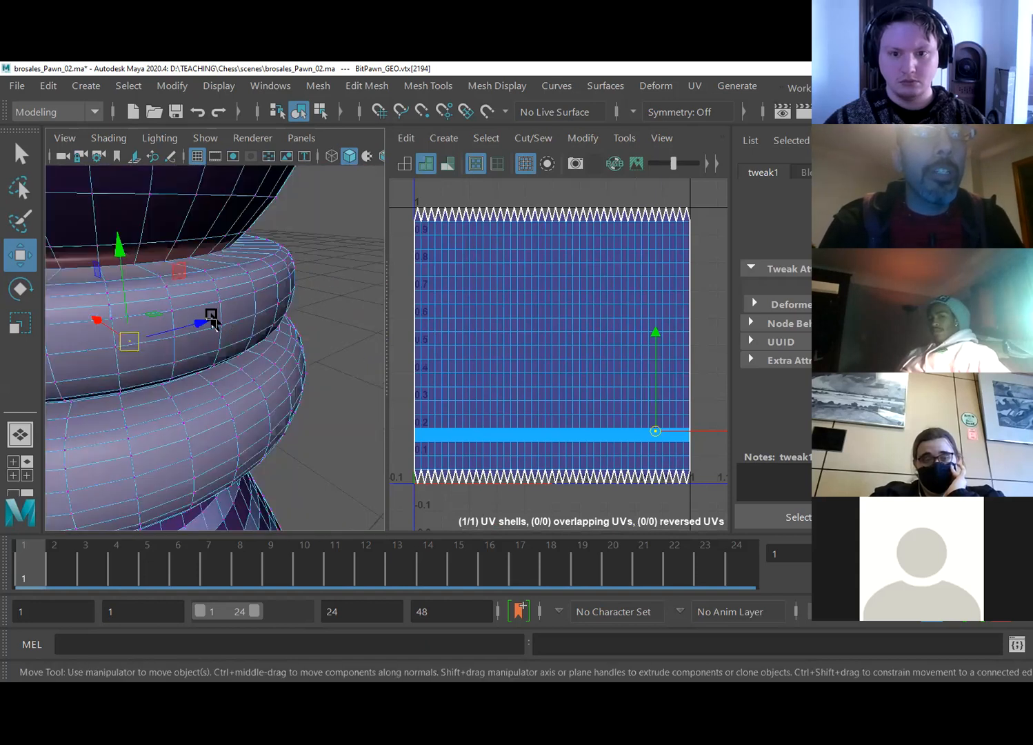
{"action": "scroll", "coordinate": [235, 298], "scroll_direction": "up", "scroll_amount": 2}
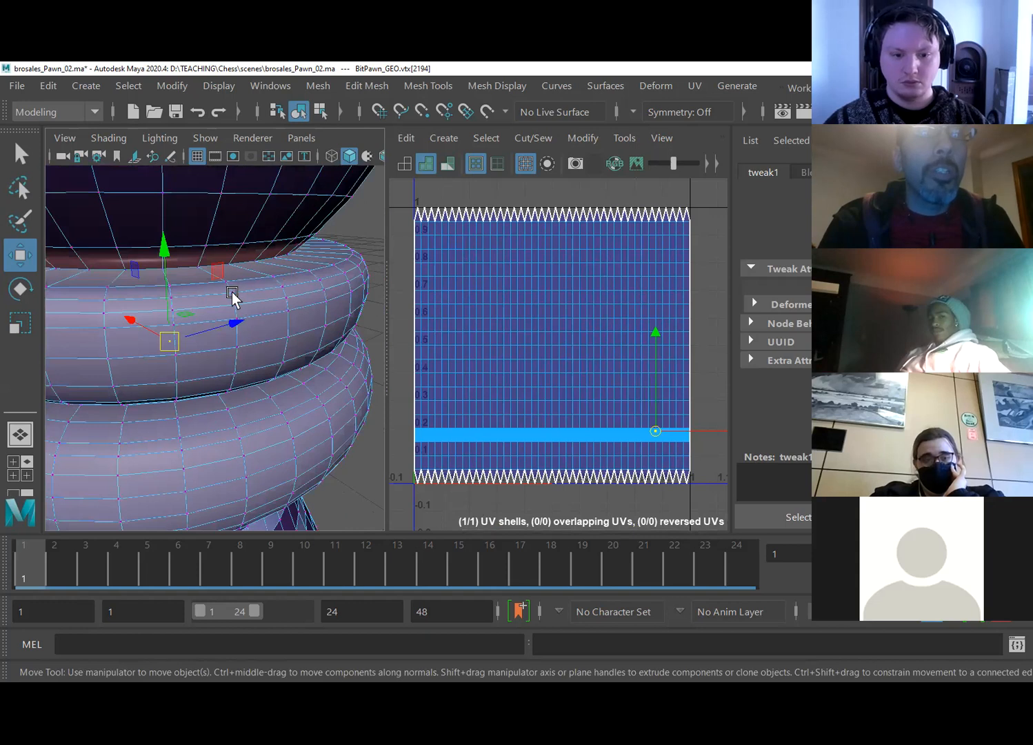
{"action": "left_click", "coordinate": [232, 293]}
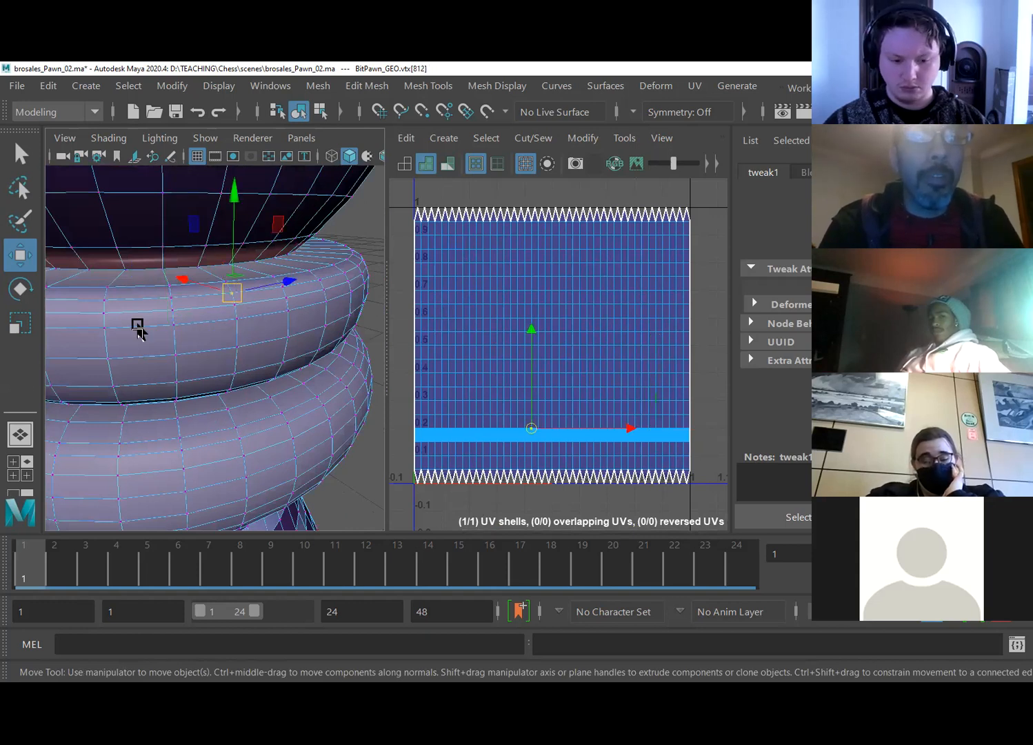
{"action": "key", "text": "f"}
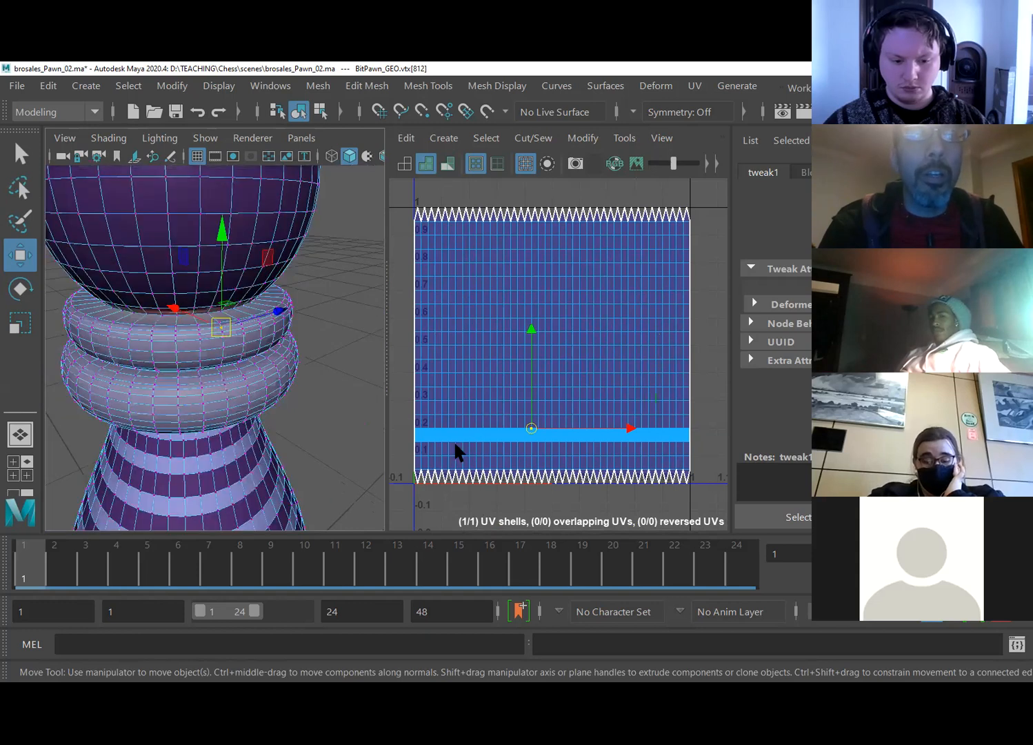
- Return the pawn to object mode, clear the selection and reselect the whole pawn
{"action": "scroll", "coordinate": [177, 262], "scroll_direction": "down", "scroll_amount": 6}
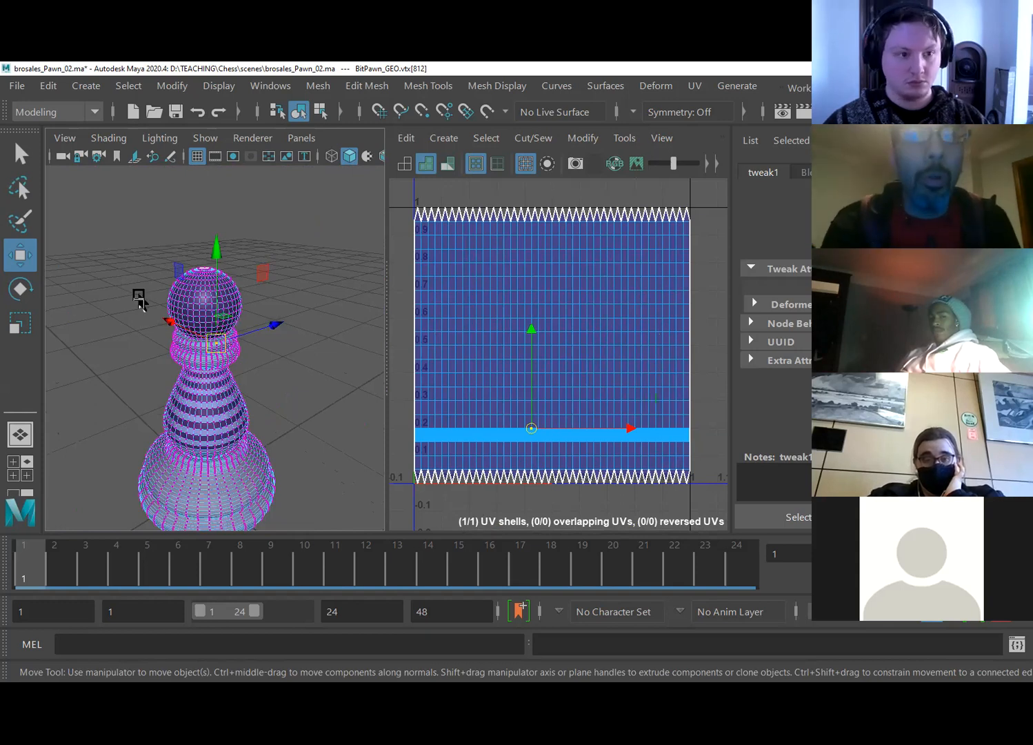
{"action": "left_click_drag", "start_coordinate": [109, 331], "coordinate": [103, 328], "text": "alt"}
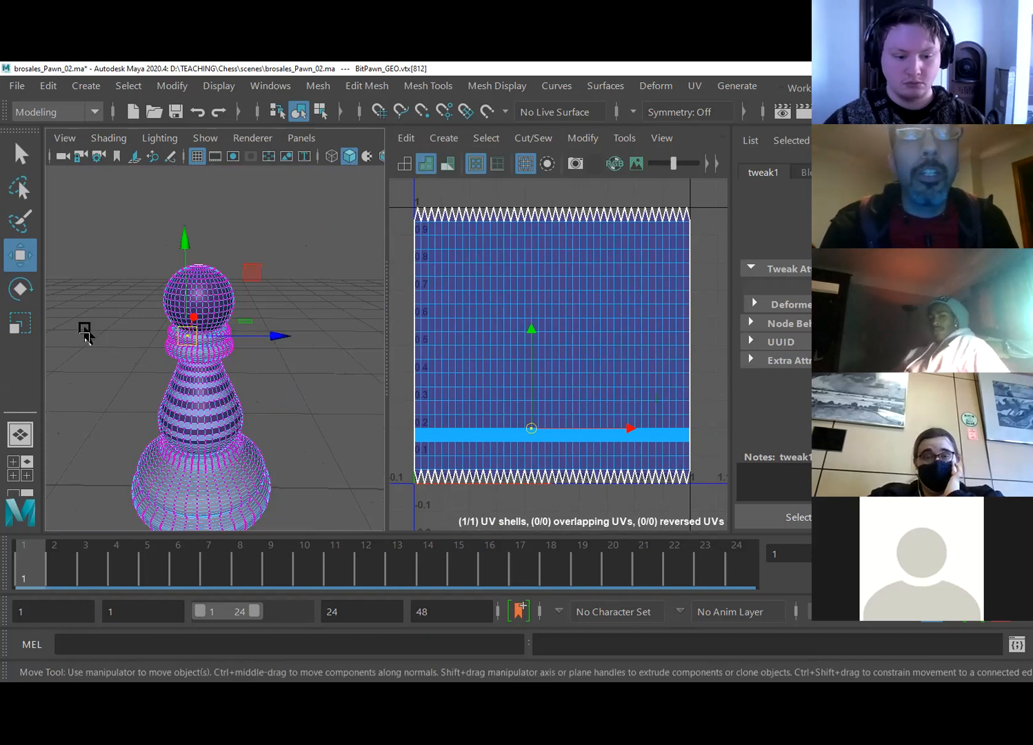
{"action": "left_click_drag", "start_coordinate": [172, 371], "coordinate": [117, 359], "text": "alt"}
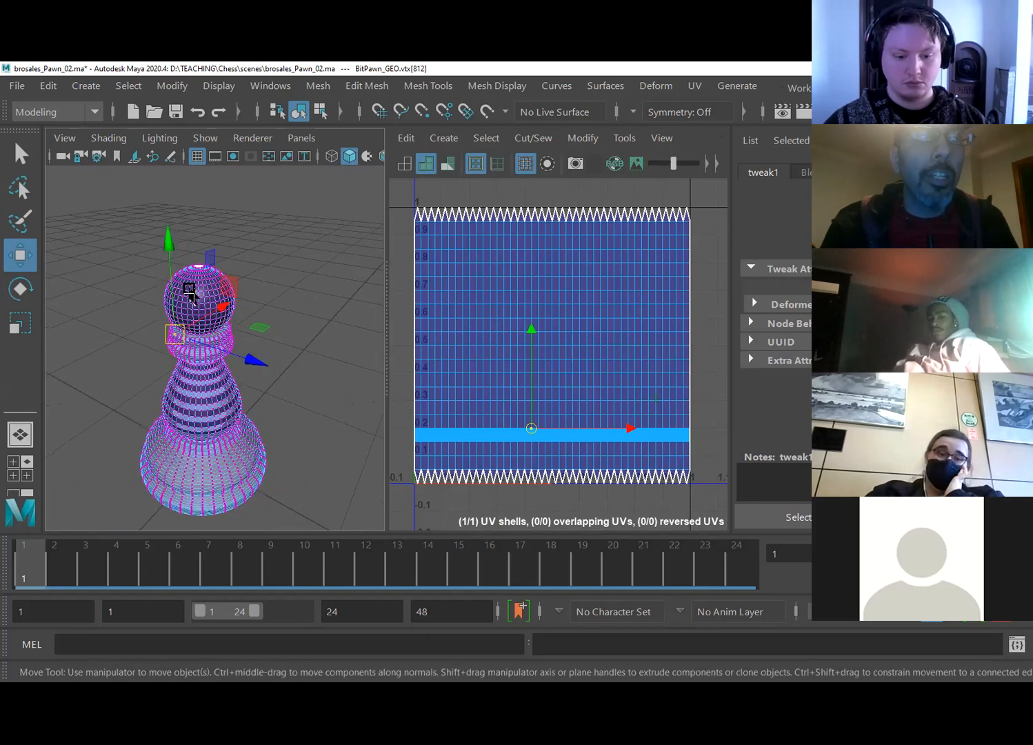
{"action": "right_click_drag", "start_coordinate": [193, 190], "coordinate": [125, 254]}
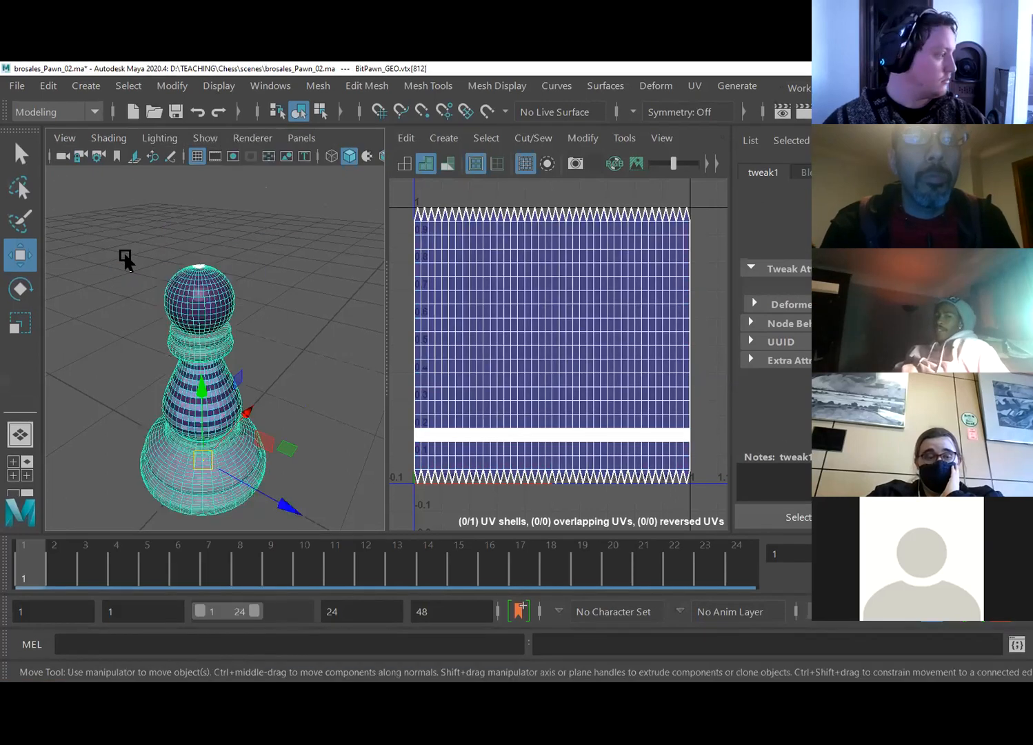
{"action": "left_click", "coordinate": [125, 255]}
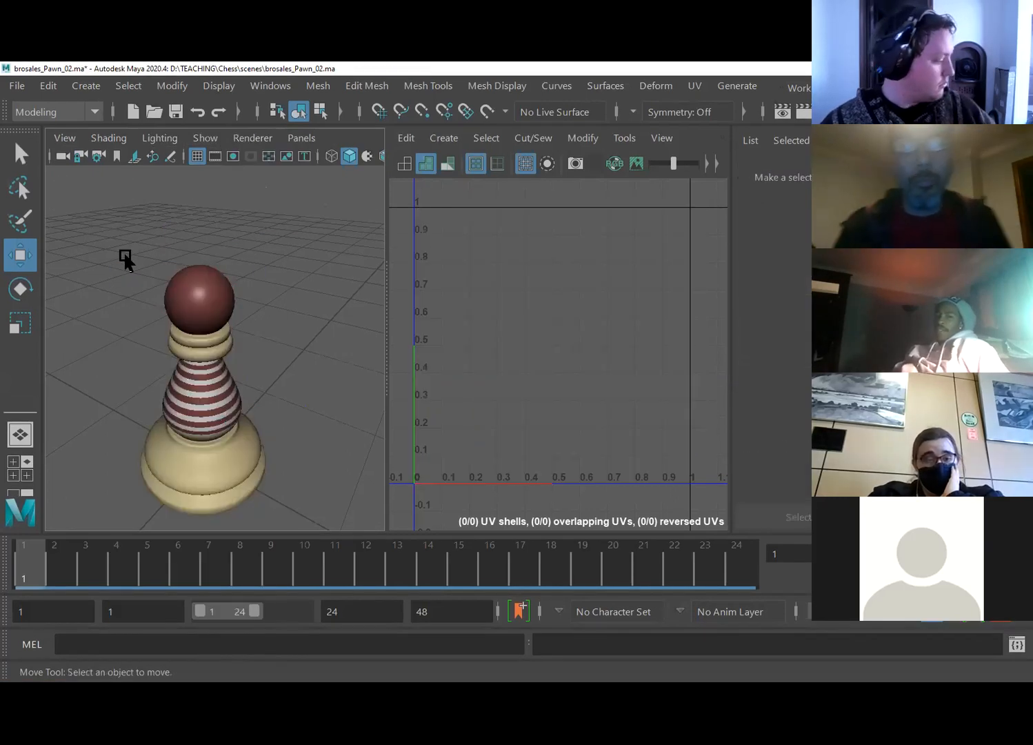
{"action": "left_click", "coordinate": [216, 364]}
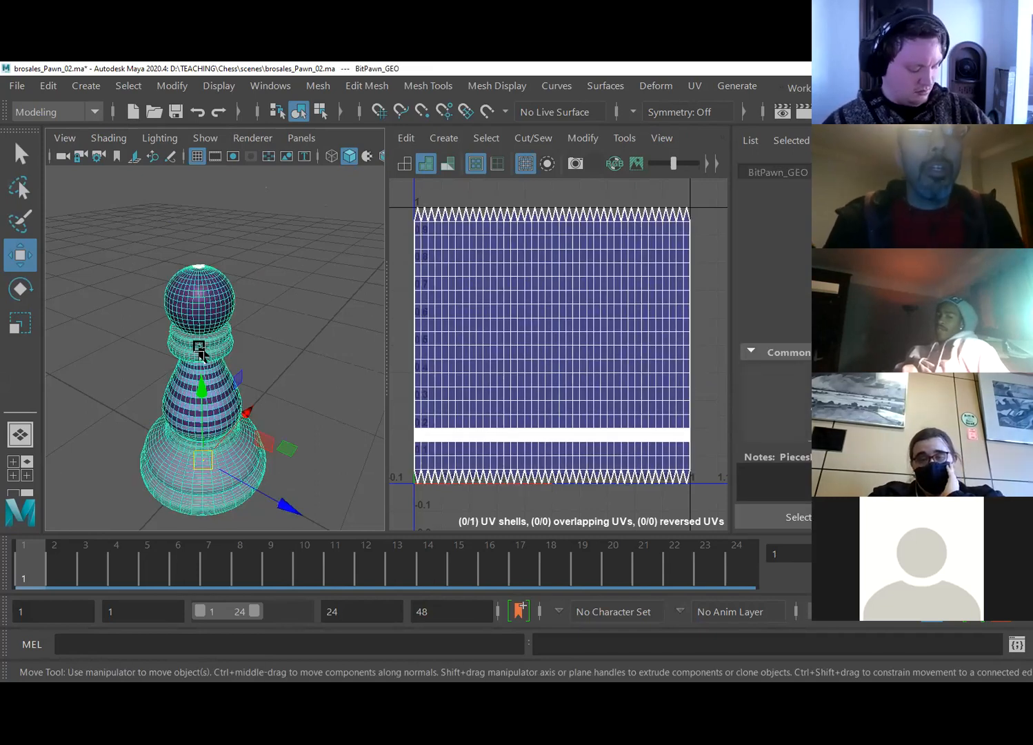
- Switch the pawn to UV selection and select all of its UVs from head to base
{"action": "right_click_drag", "start_coordinate": [199, 190], "coordinate": [377, 166]}
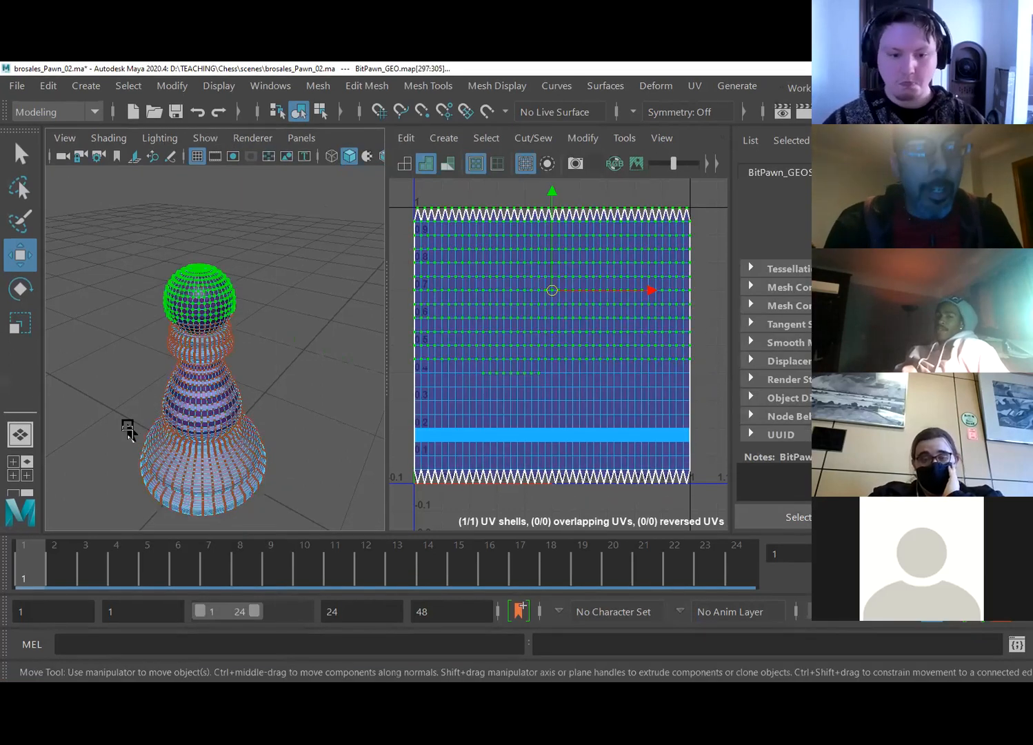
{"action": "scroll", "coordinate": [143, 302], "scroll_direction": "down", "scroll_amount": 3}
{"action": "left_click_drag", "start_coordinate": [111, 215], "coordinate": [312, 488]}
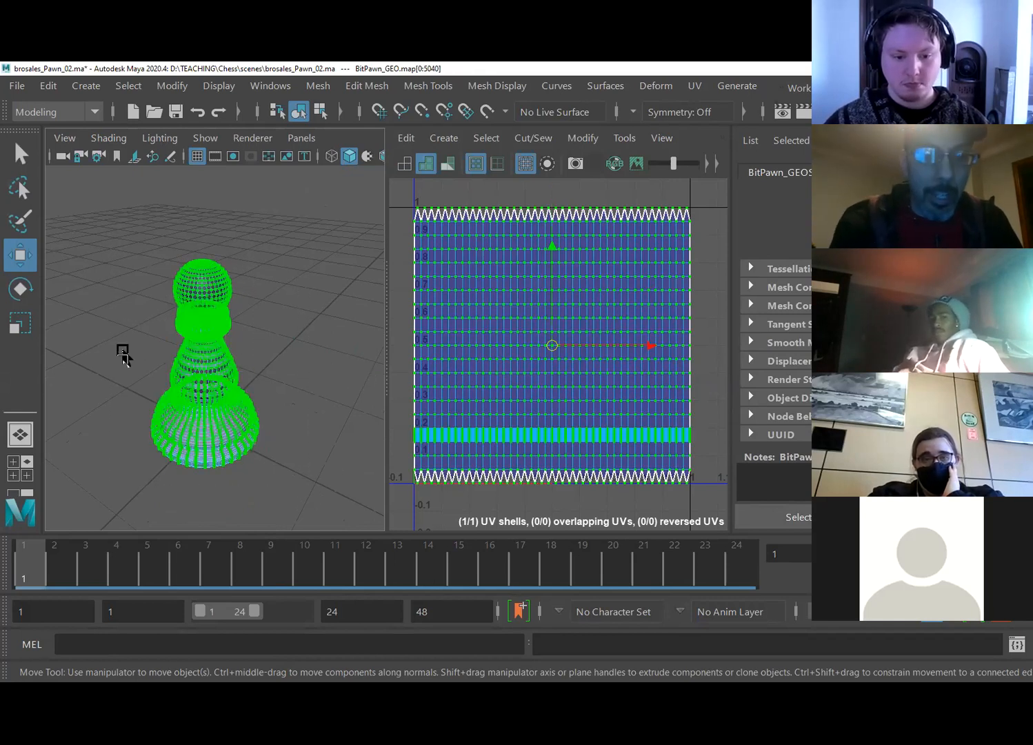
- Try scaling all of the pawn's UVs vertically about the layout's centre to about 0.55 of their height
{"action": "key", "text": "r"}
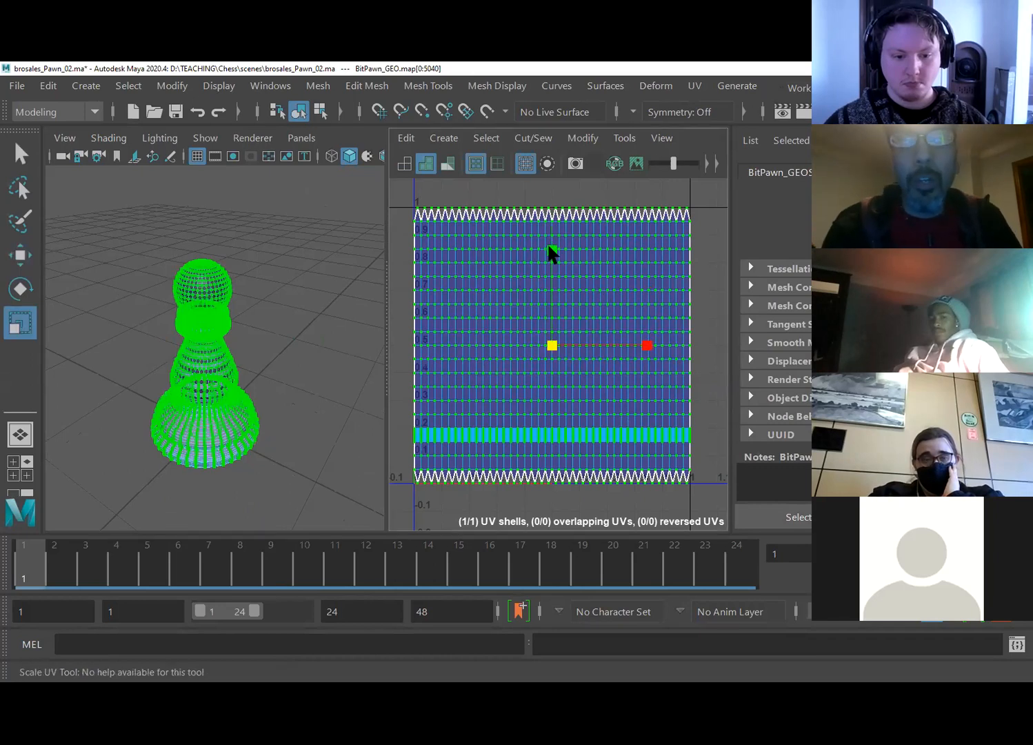
{"action": "left_click_drag", "start_coordinate": [110, 445], "coordinate": [135, 411], "text": "alt"}
{"action": "scroll", "coordinate": [171, 421], "scroll_direction": "up", "scroll_amount": 4}
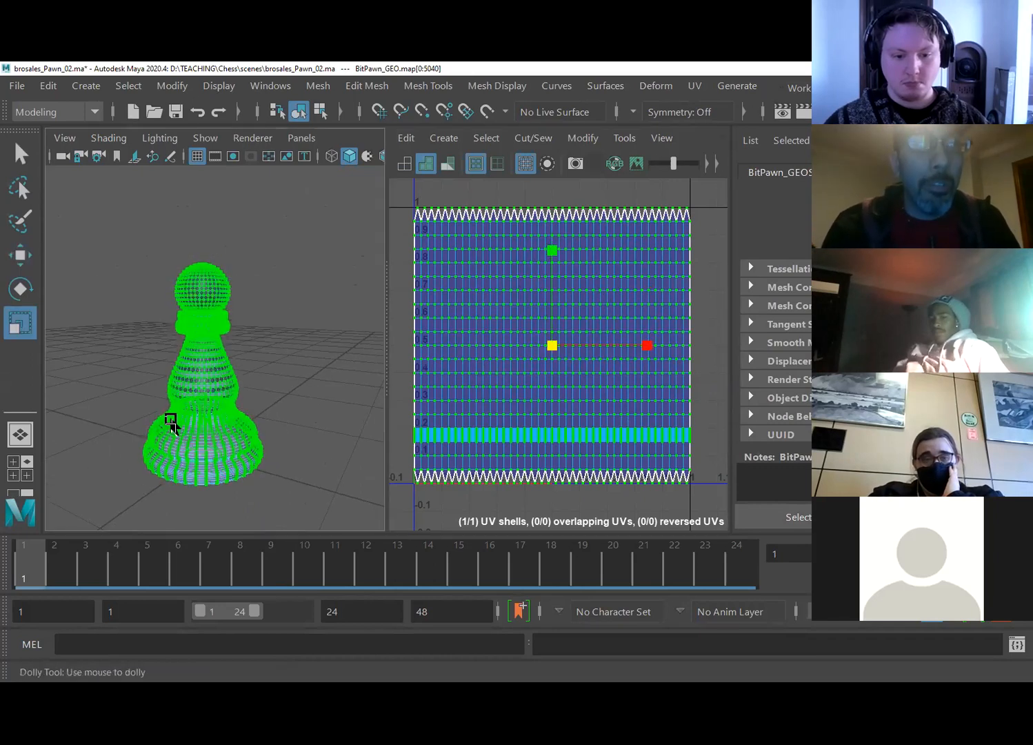
{"action": "key", "text": "5"}
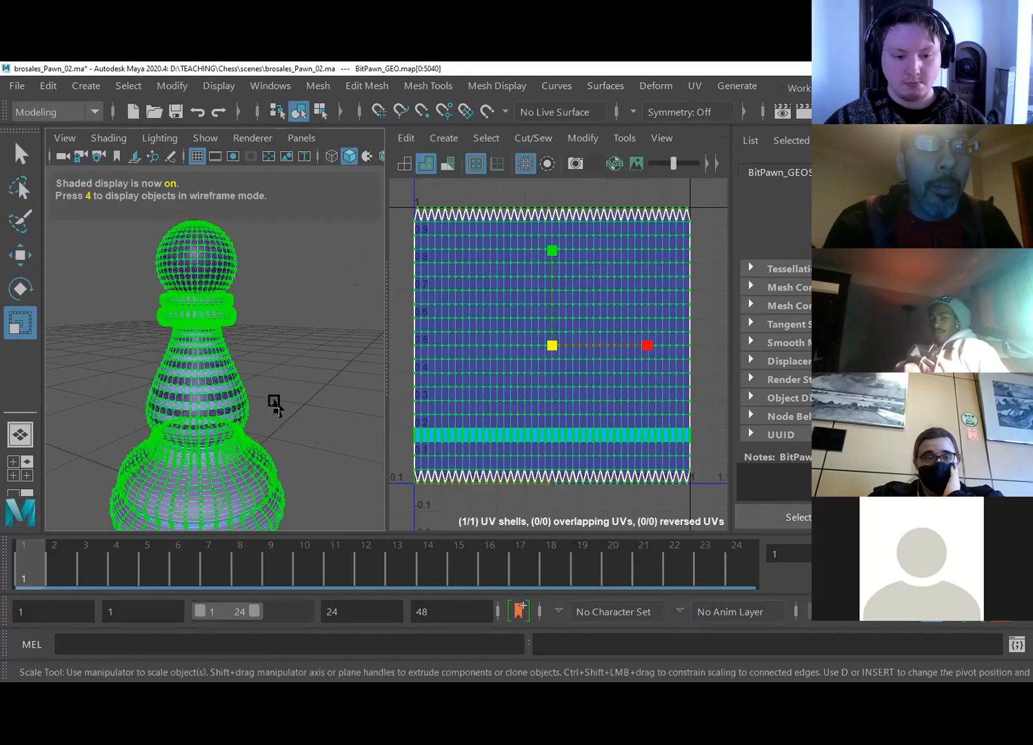
{"action": "left_click_drag", "start_coordinate": [552, 244], "coordinate": [553, 301]}
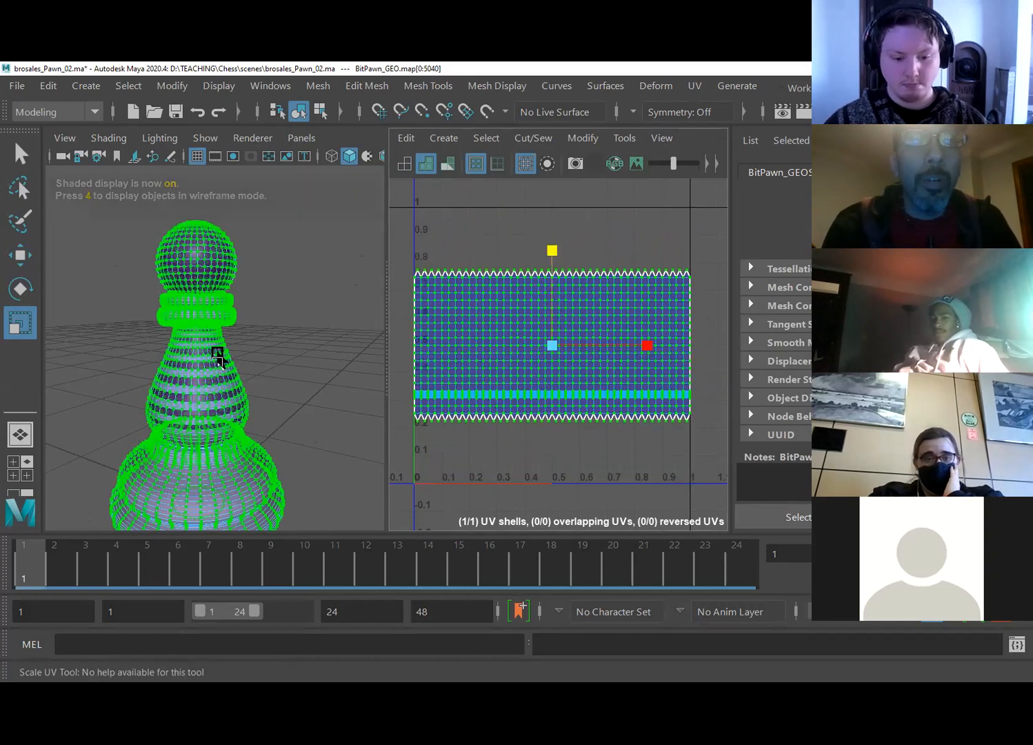
- Compress the UV shell slightly further in height while checking the stripes, and undo both vertical scalings
{"action": "right_click_drag", "start_coordinate": [215, 349], "coordinate": [305, 394], "text": "alt"}
{"action": "left_click_drag", "start_coordinate": [165, 355], "coordinate": [194, 386], "text": "alt"}
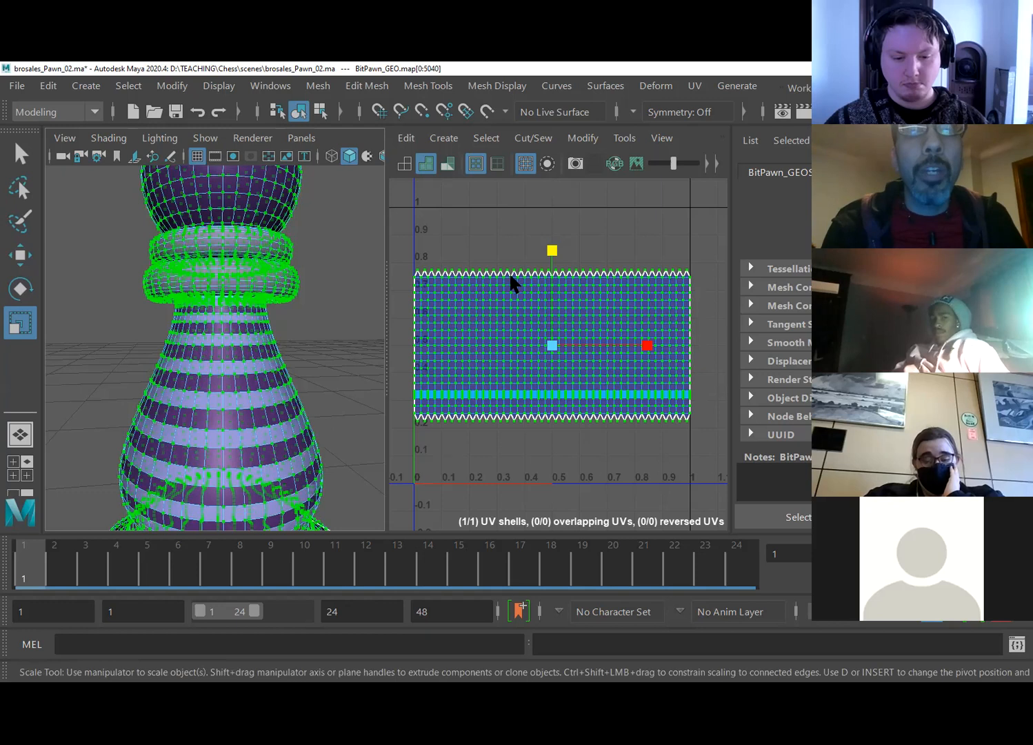
{"action": "left_click_drag", "start_coordinate": [551, 248], "coordinate": [549, 262]}
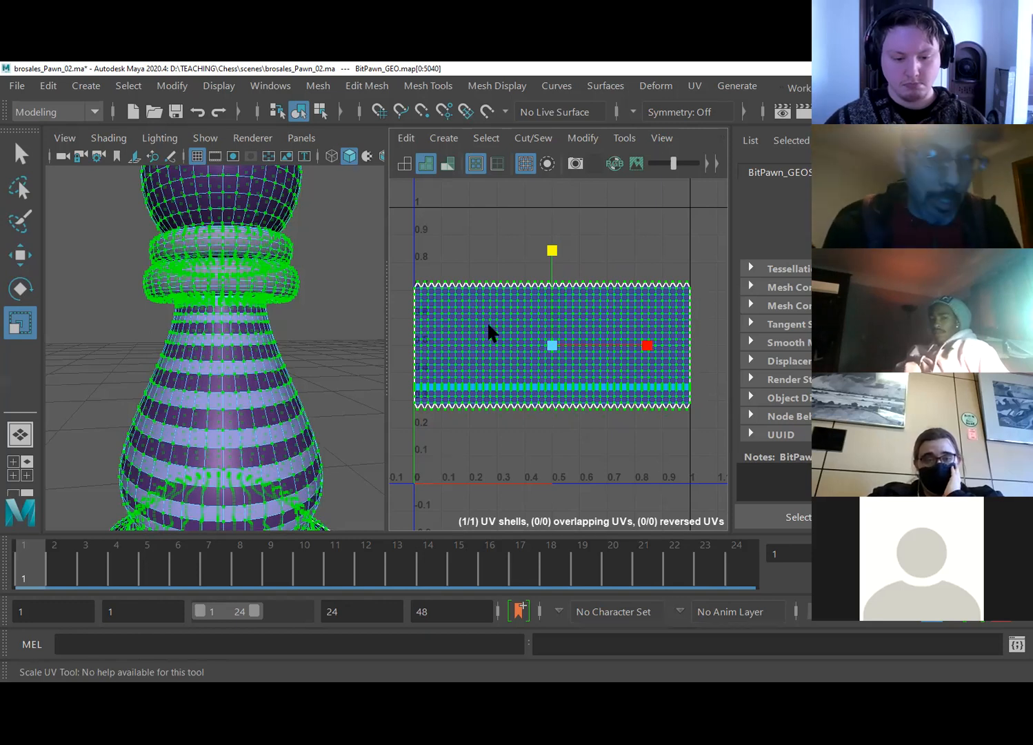
{"action": "key", "text": "ctrl+z"}
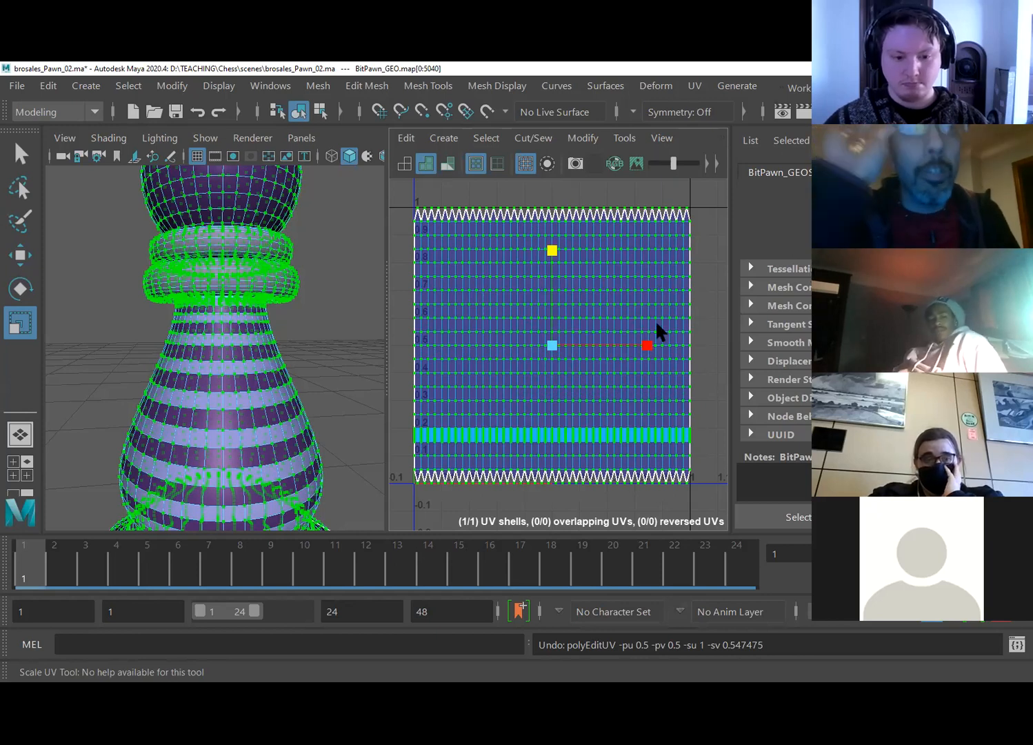
- Return the pawn to object mode, deselect it and widen the perspective view beside the UV Editor
{"action": "key", "text": "f"}
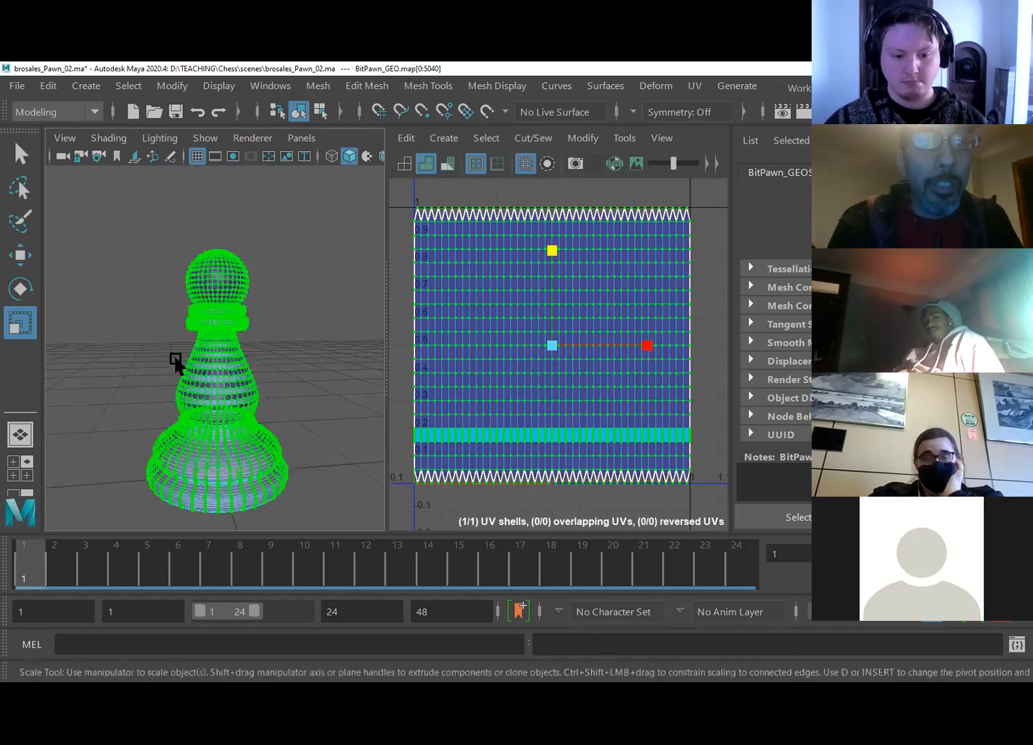
{"action": "right_click_drag", "start_coordinate": [205, 190], "coordinate": [209, 257]}
{"action": "right_click_drag", "start_coordinate": [201, 402], "coordinate": [277, 162]}
{"action": "left_click", "coordinate": [182, 248]}
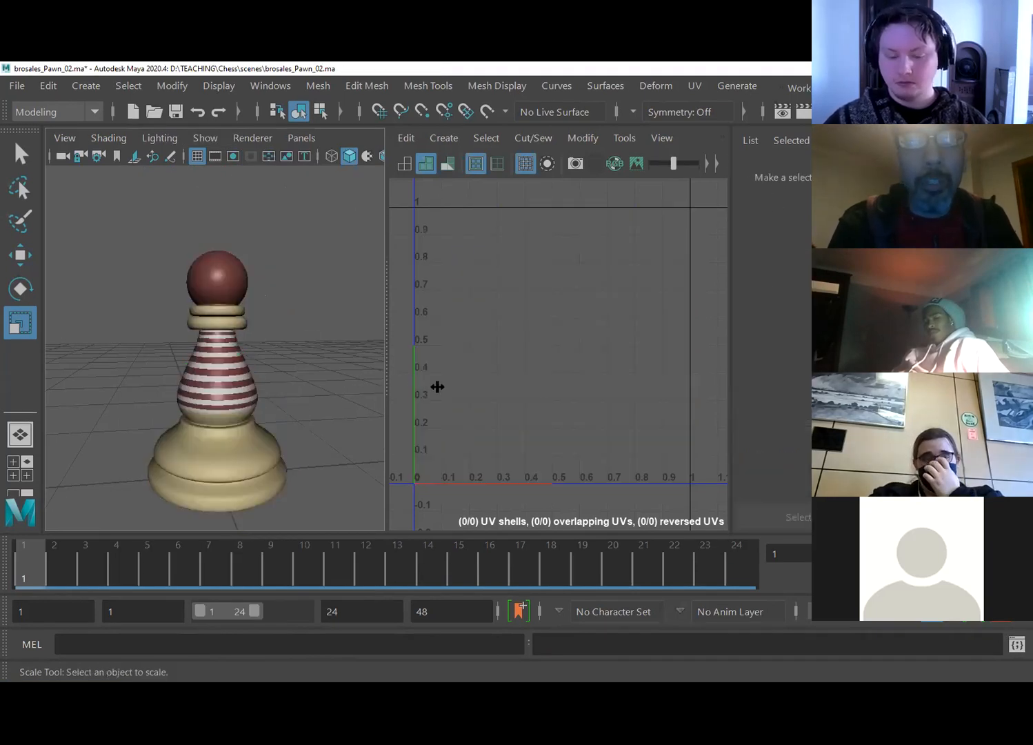
{"action": "left_click_drag", "start_coordinate": [438, 387], "coordinate": [445, 387]}
{"action": "right_click_drag", "start_coordinate": [208, 354], "coordinate": [174, 350], "text": "alt"}
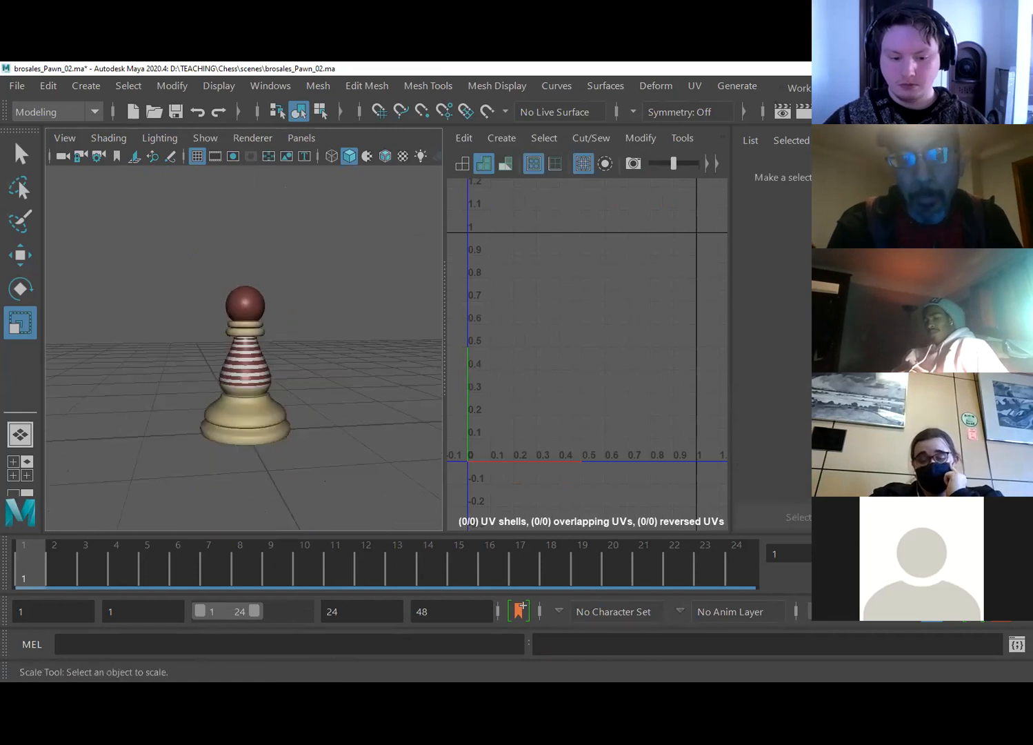